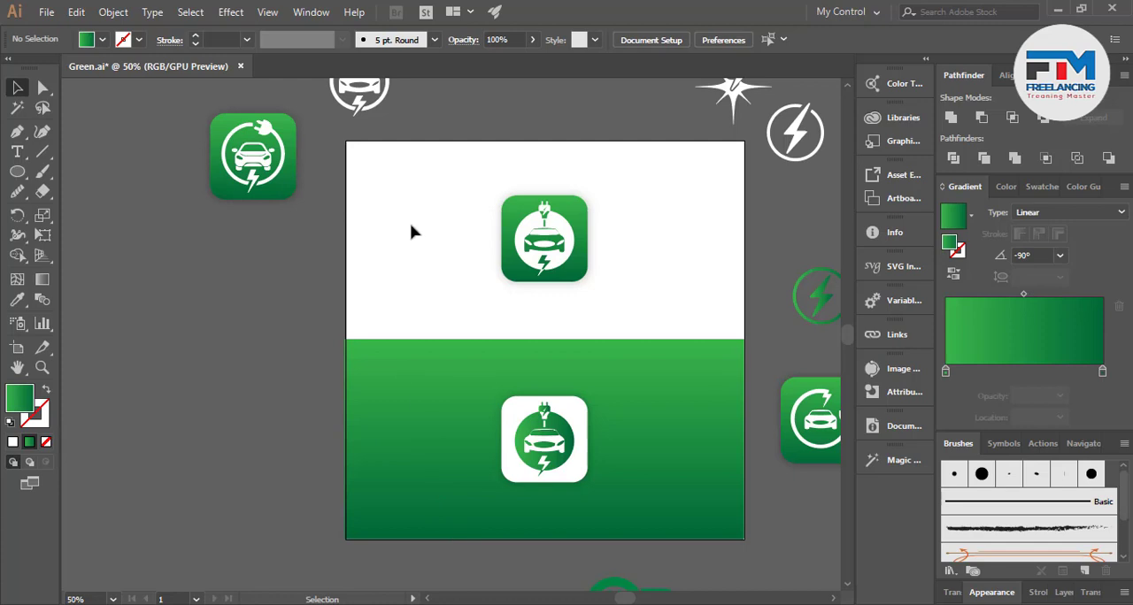
Create a new document from the recent custom 1280 x 720 px preset
left_click(47, 12)
left_click(182, 64)
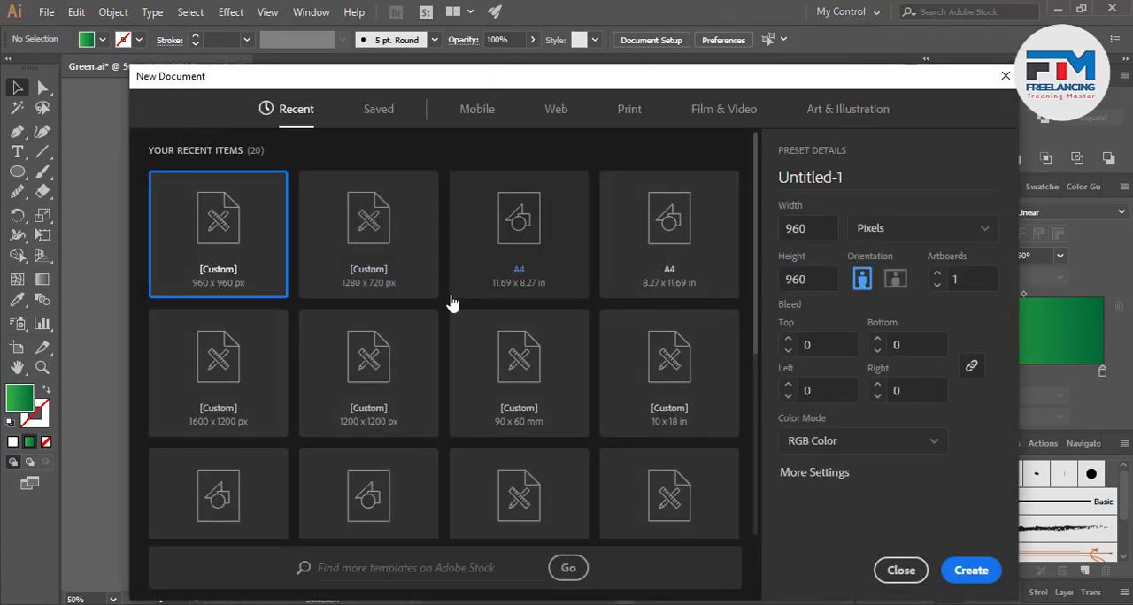
left_click(388, 285)
left_click(968, 571)
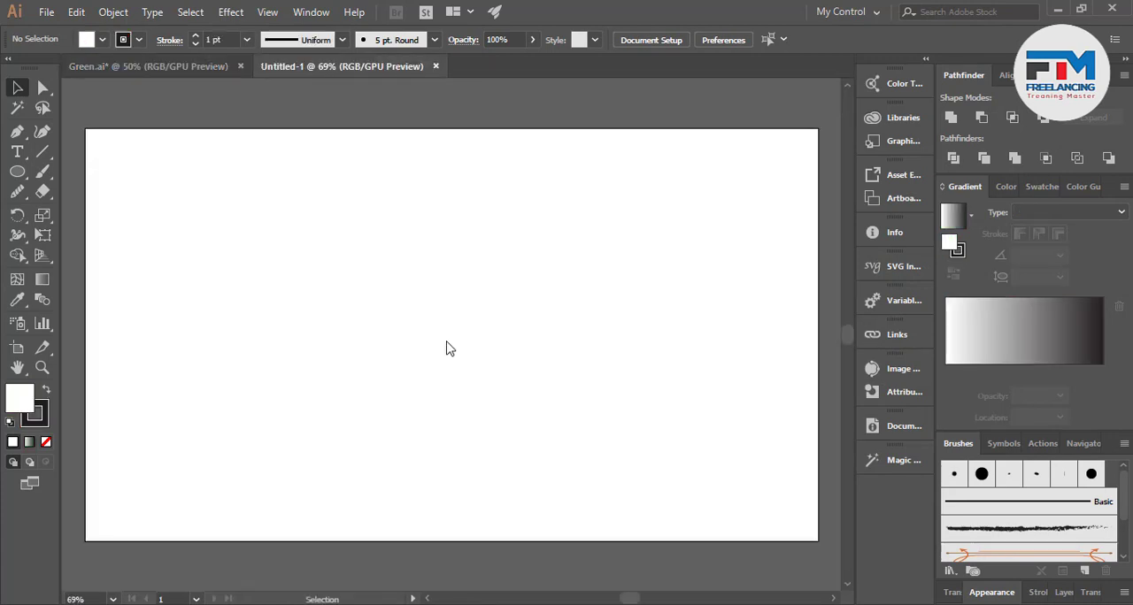
Draw a slanted straight line about 427 px long at about 340° in the empty area above the artboard, and deselect it
scroll(390, 425, "down", 3)
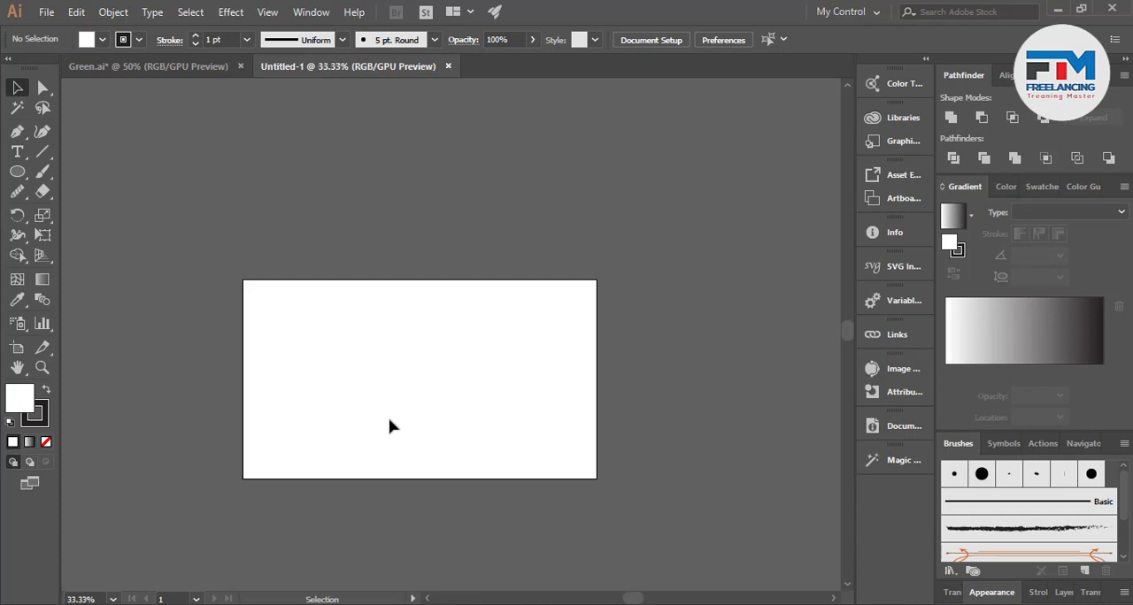
scroll(391, 424, "up", 2)
scroll(390, 426, "up", 1)
scroll(390, 426, "up", 5)
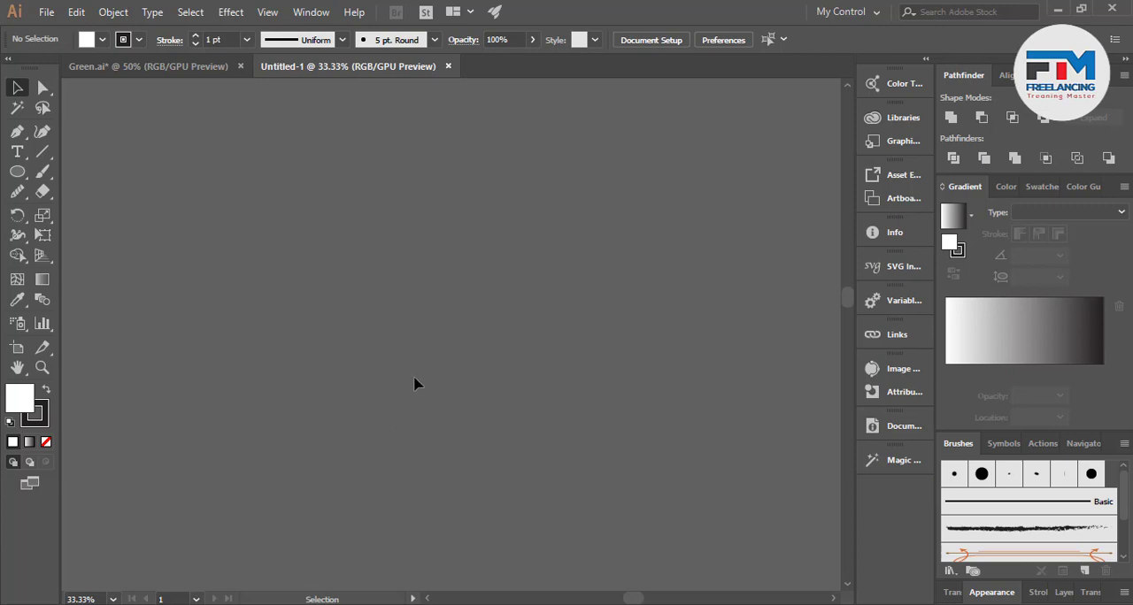
scroll(405, 312, "up", 3)
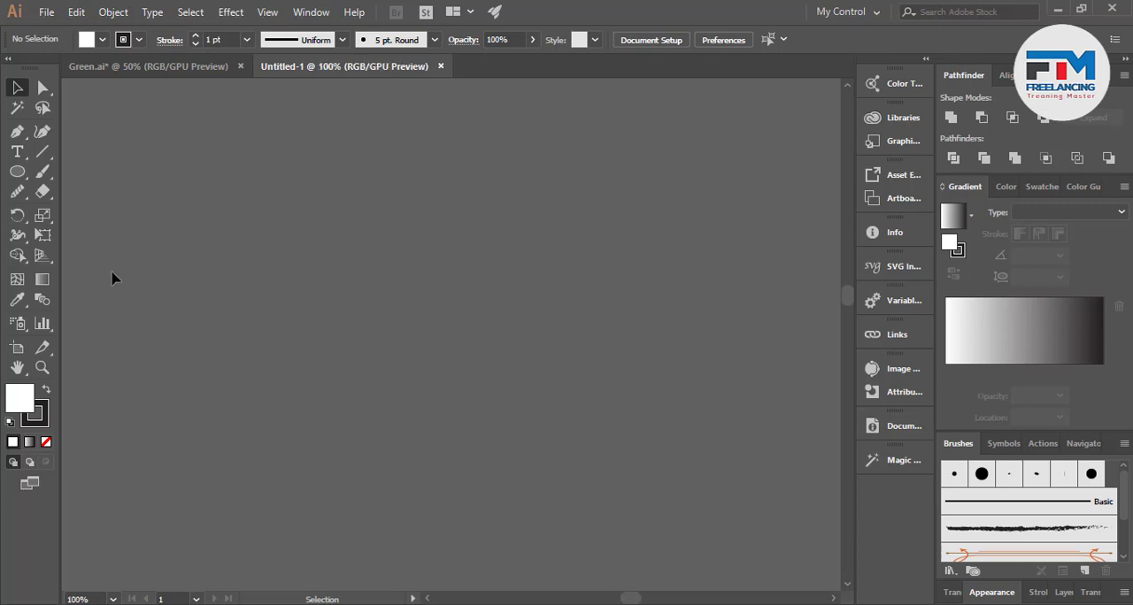
left_click(42, 151)
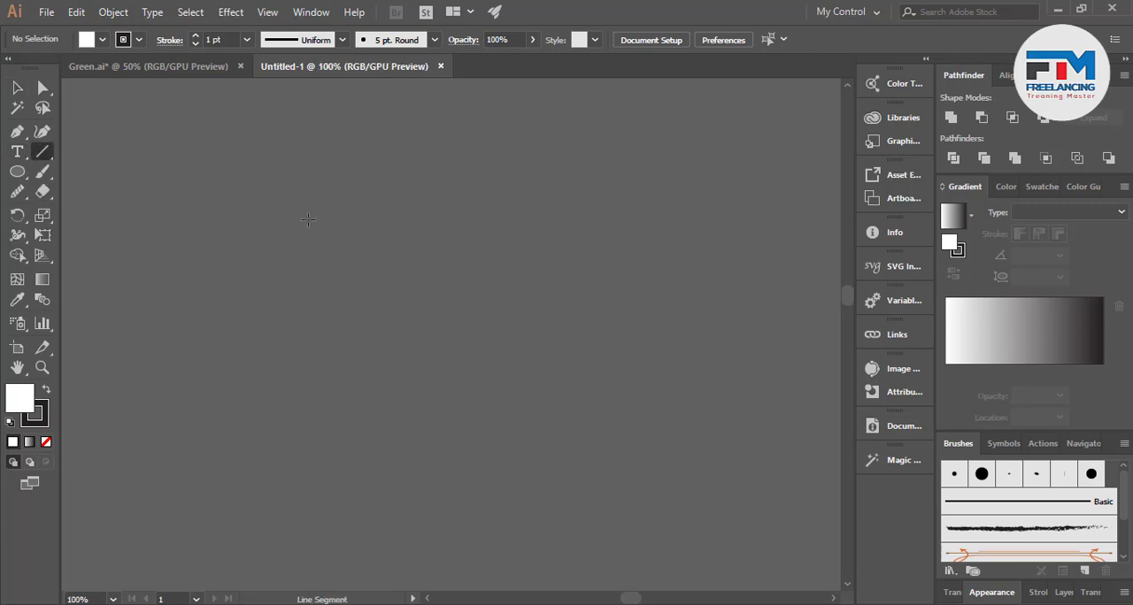
left_click_drag(308, 220, 642, 338)
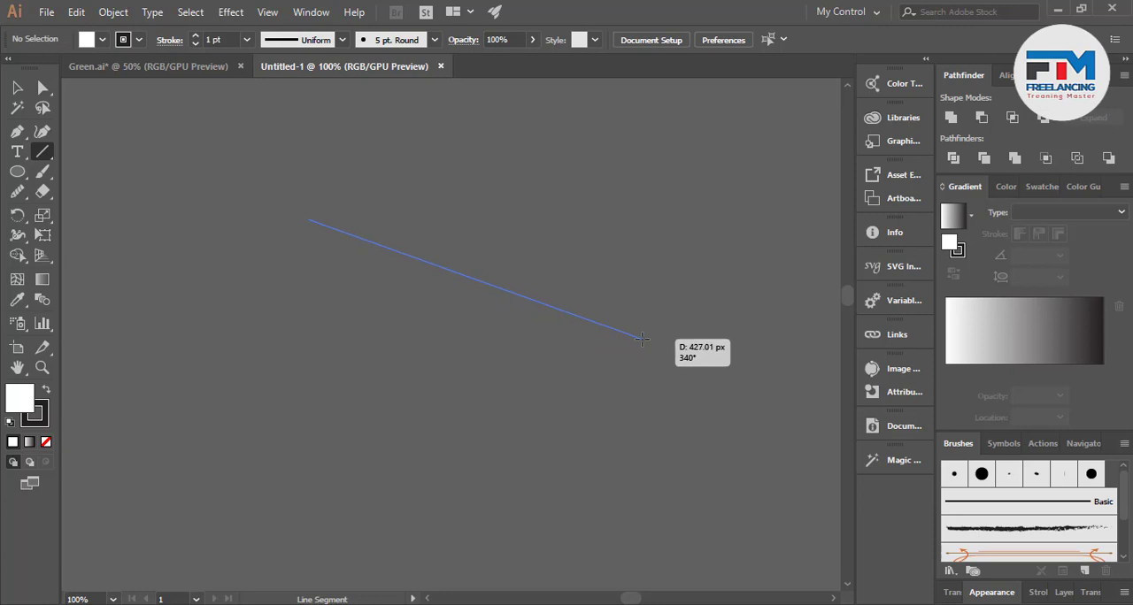
left_click_drag(642, 338, 642, 338)
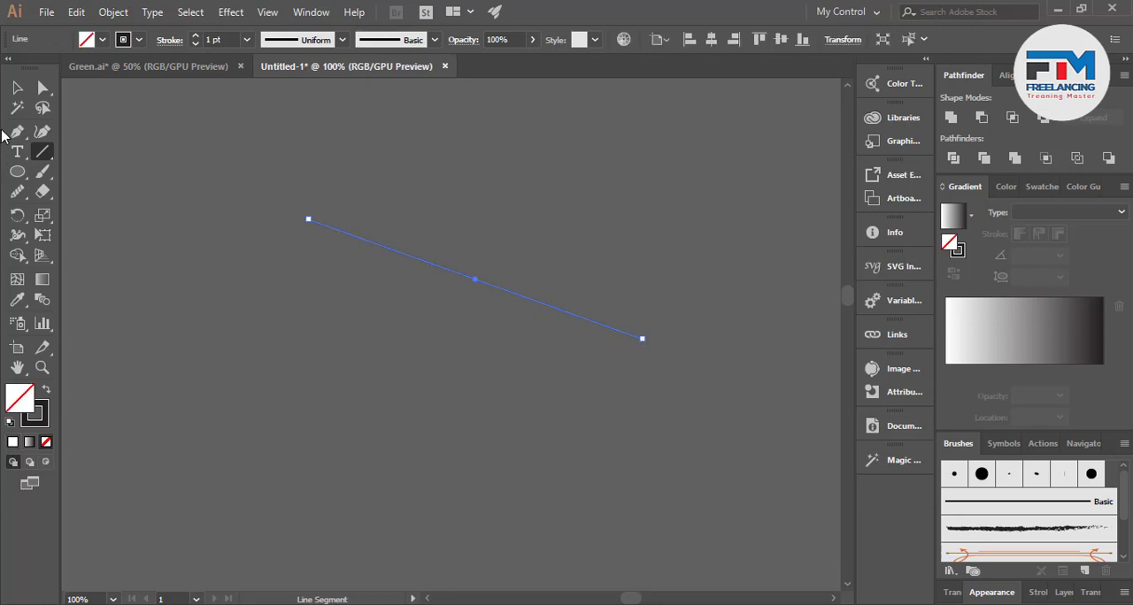
left_click(17, 87)
left_click(278, 311)
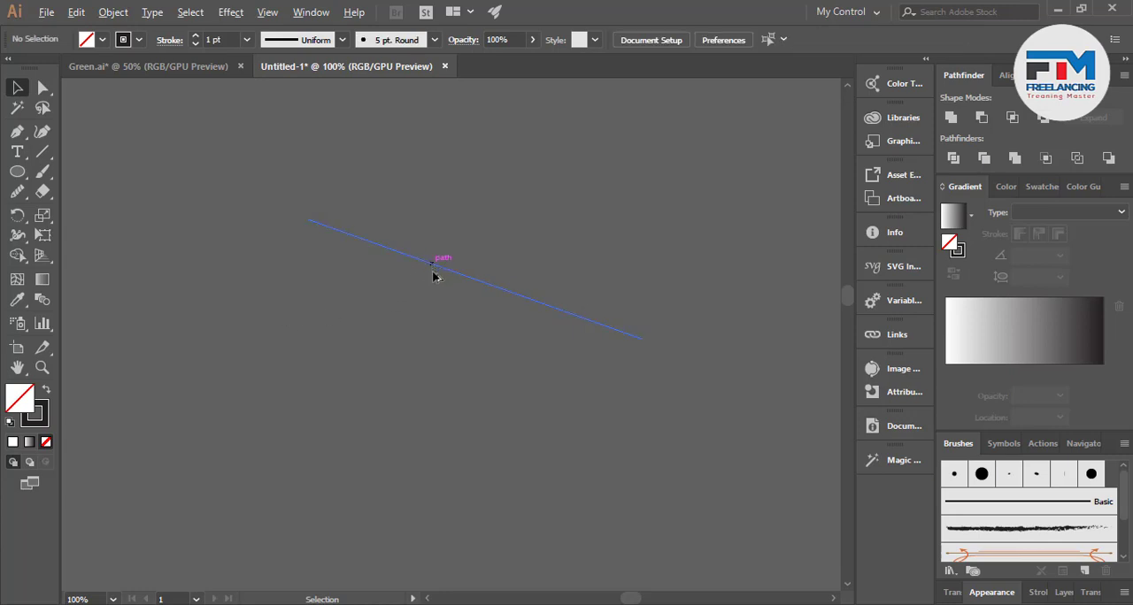
Copy the line about 30 px straight down and repeat the copy until there are 14 evenly spaced parallel lines
left_click_drag(433, 276, 434, 294)
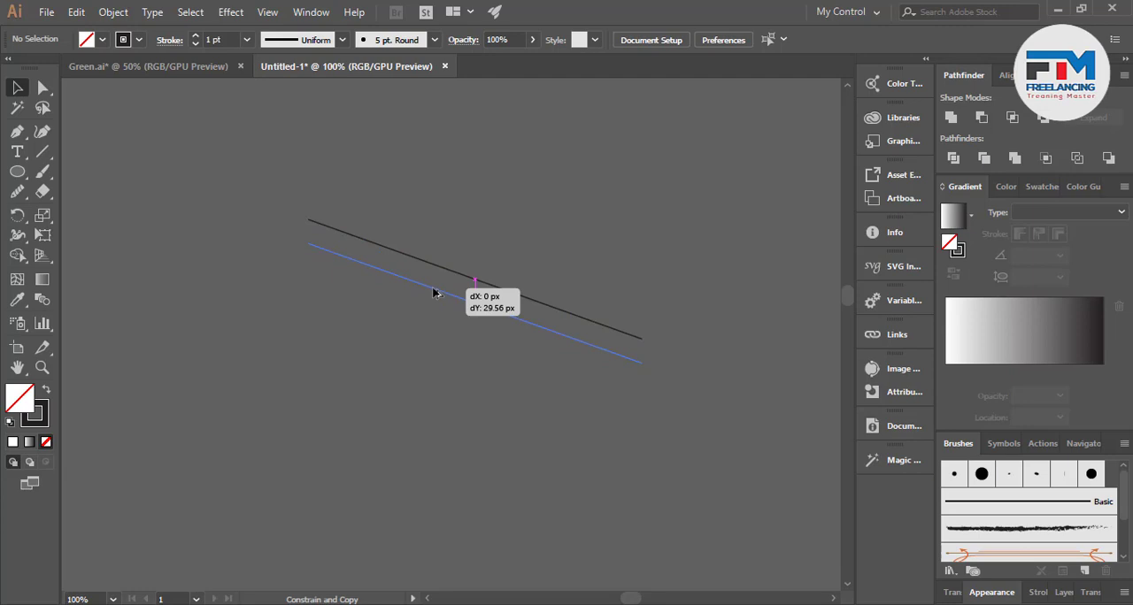
left_click_drag(433, 293, 435, 295)
key("ctrl+d")
key("ctrl+d")
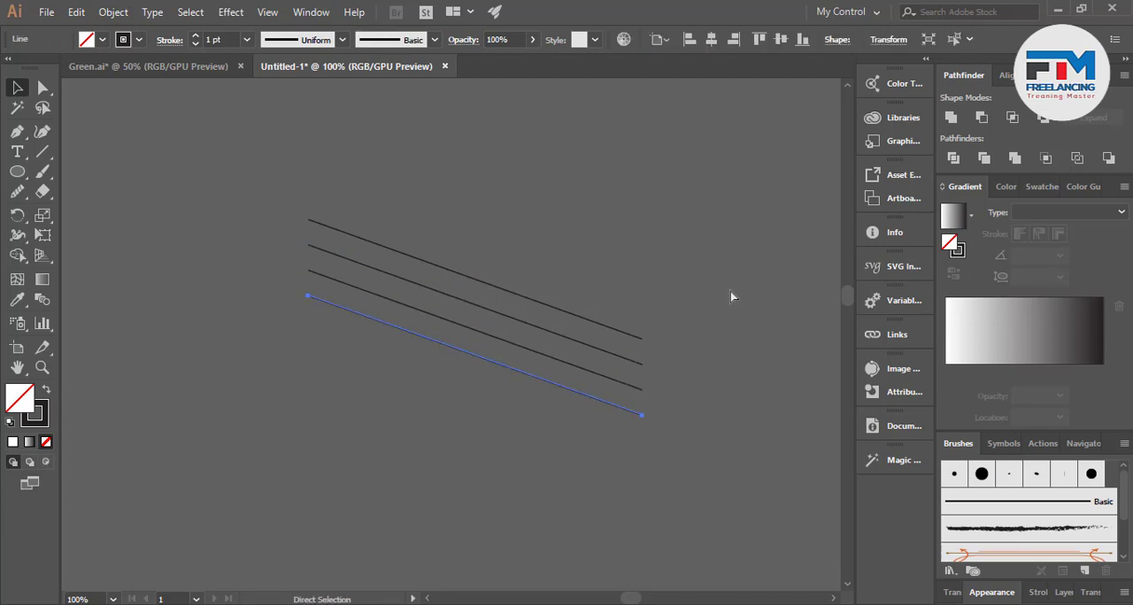
key("ctrl+d")
key("ctrl+d")
key("ctrl+d")
key("ctrl+d")
key("ctrl+d")
key("ctrl+d")
key("ctrl+d")
key("ctrl+d")
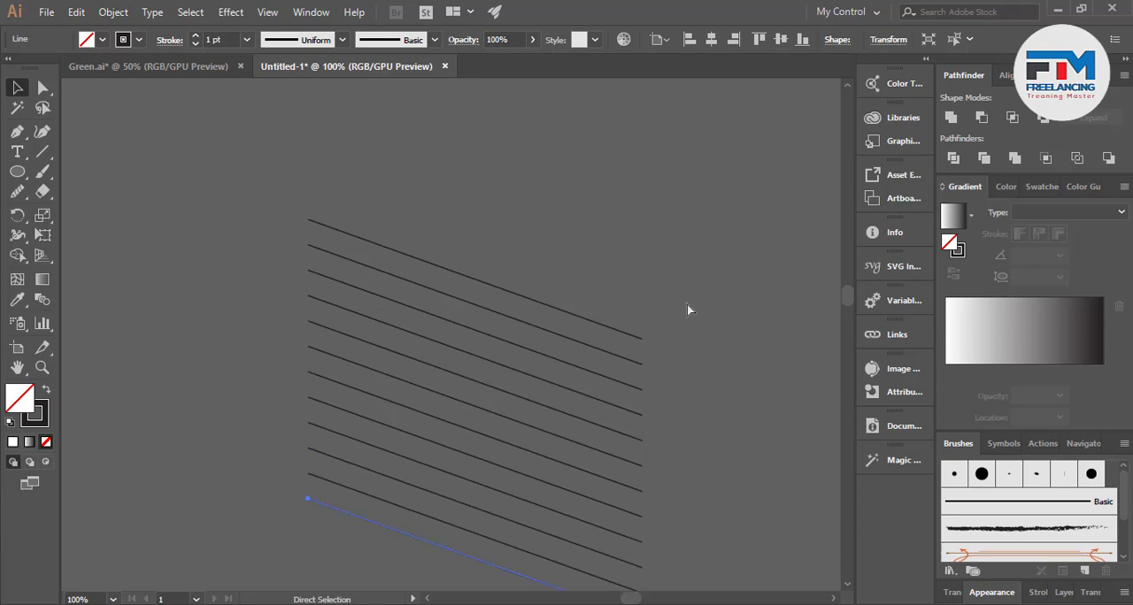
Duplicate the whole set of parallel lines in place and rotate the copy so both sets cross as a diamond lattice
scroll(419, 328, "down", 1)
scroll(349, 330, "down", 2, "alt")
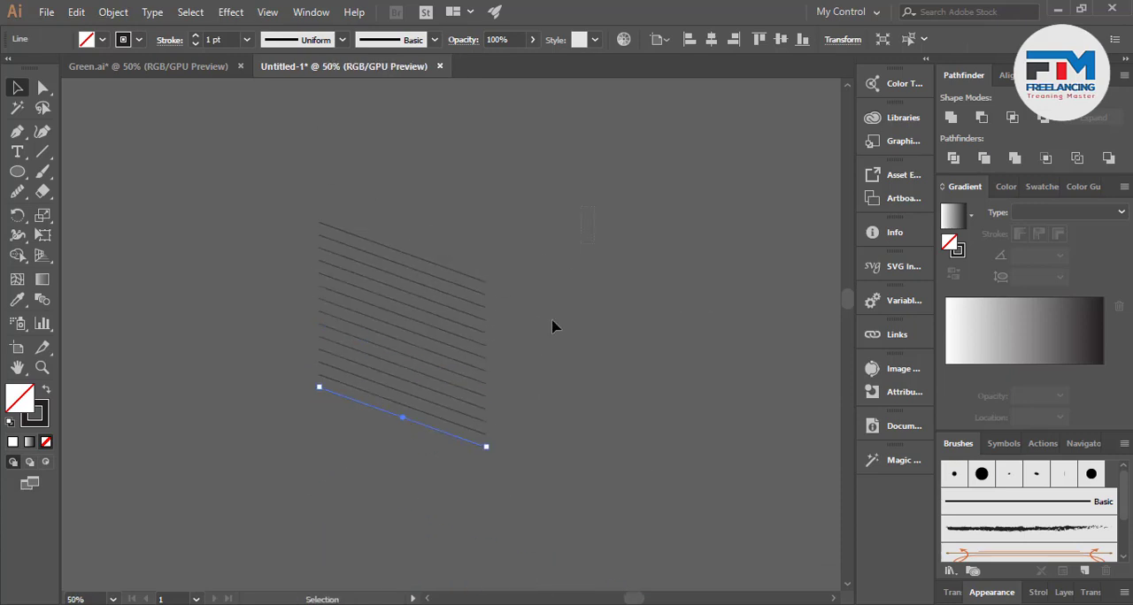
key("ctrl+a")
left_click(607, 383)
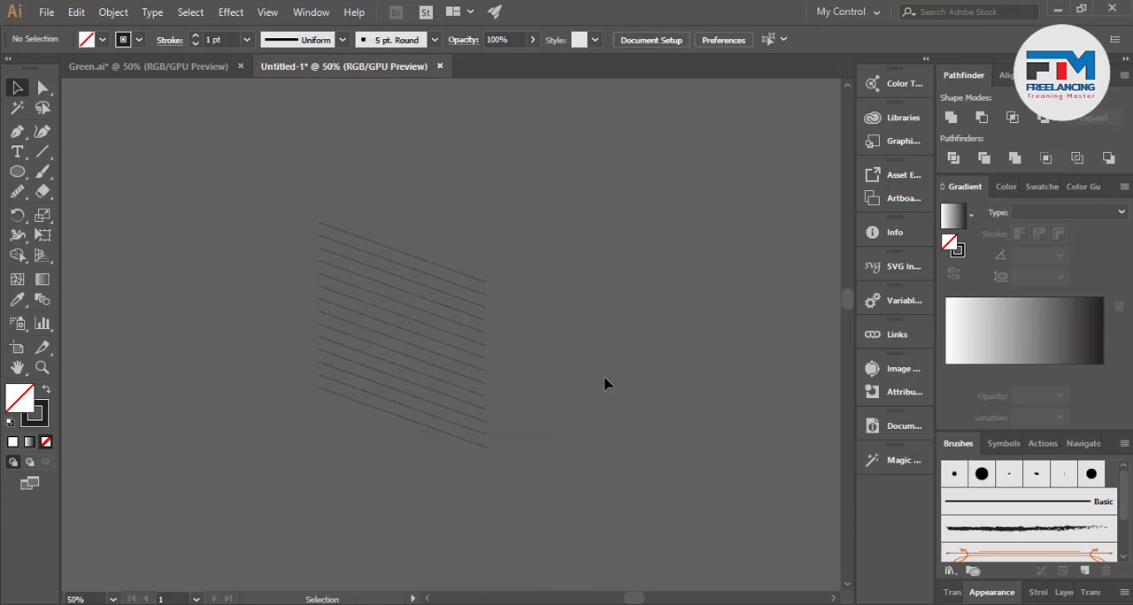
left_click_drag(399, 248, 437, 458)
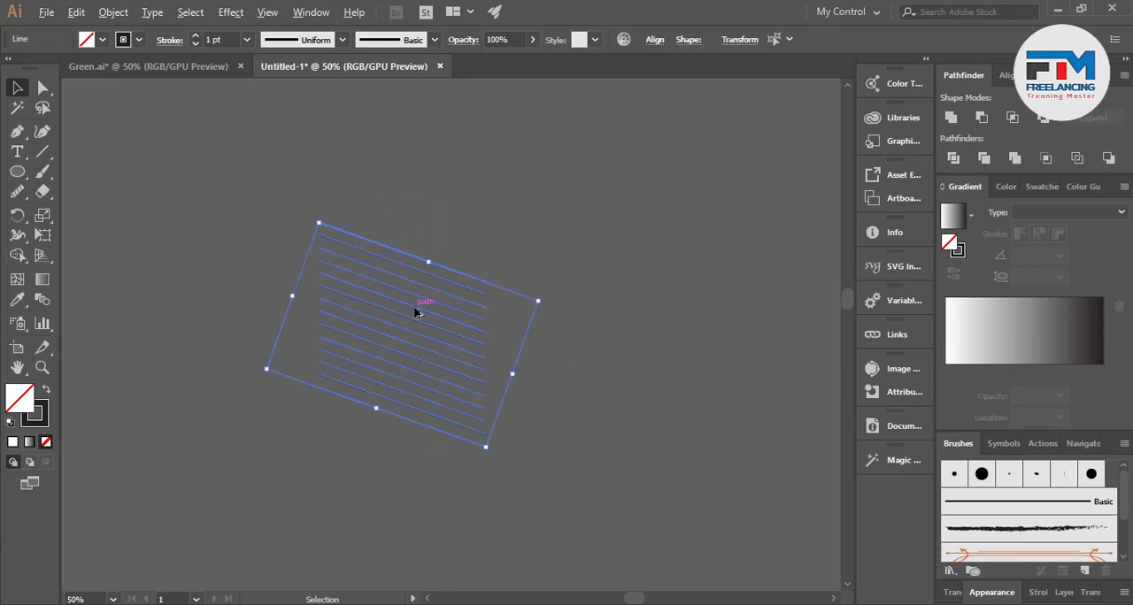
scroll(415, 311, "up", 2, "alt")
key("a")
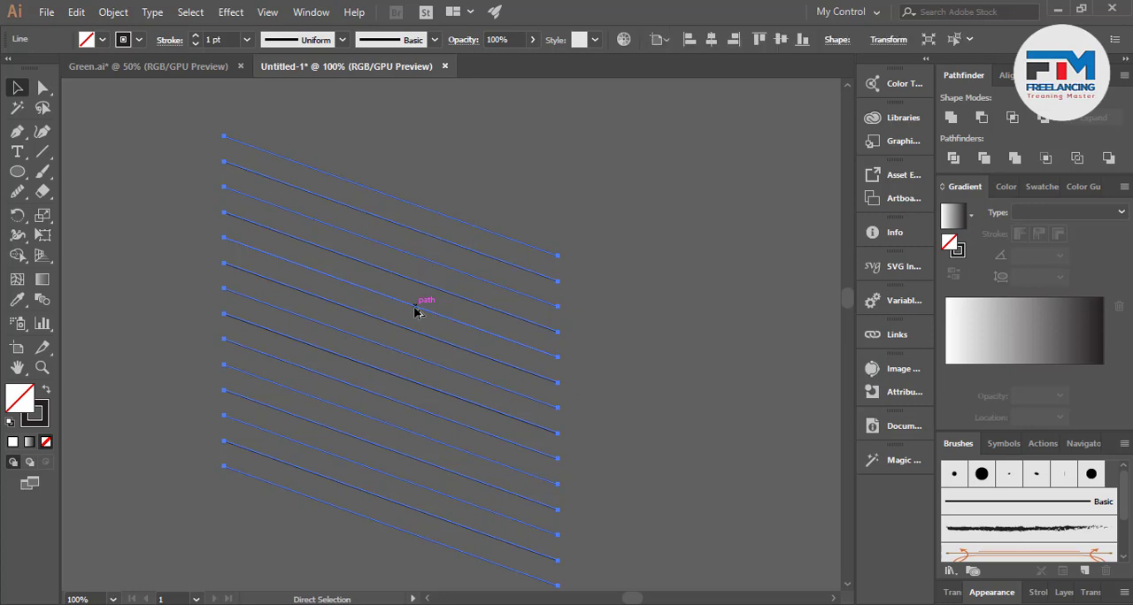
key("v")
left_click_drag(671, 290, 328, 435)
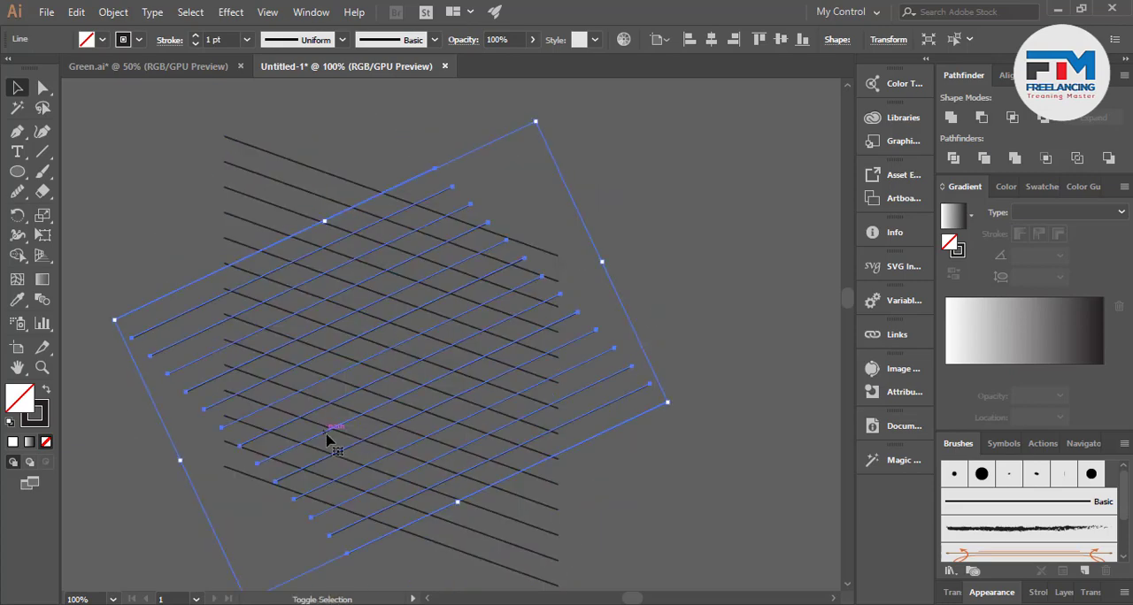
left_click(668, 290)
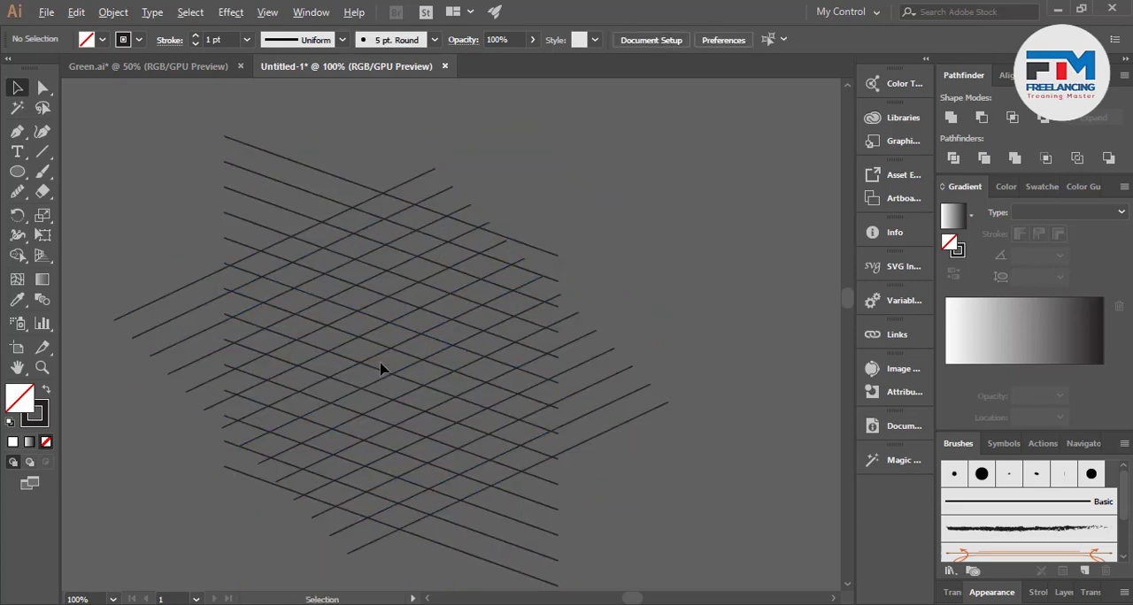
Select the whole diamond lattice and place a duplicate of it beside the original on its right
scroll(380, 369, "up", 1)
scroll(292, 335, "up", 1)
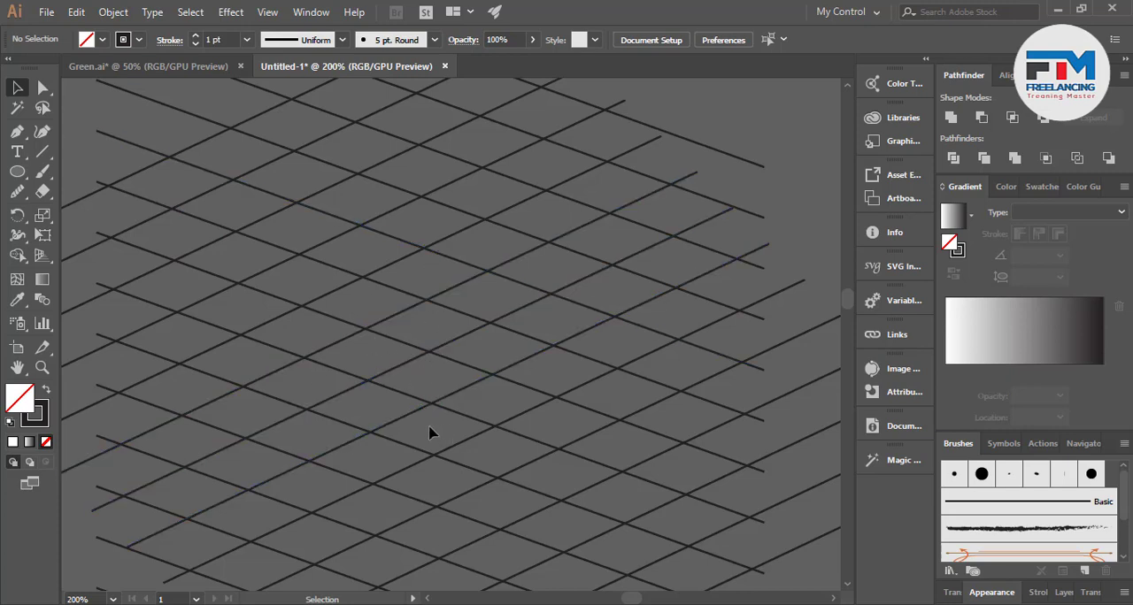
key("ctrl+minus")
key("ctrl+minus")
key("ctrl+minus")
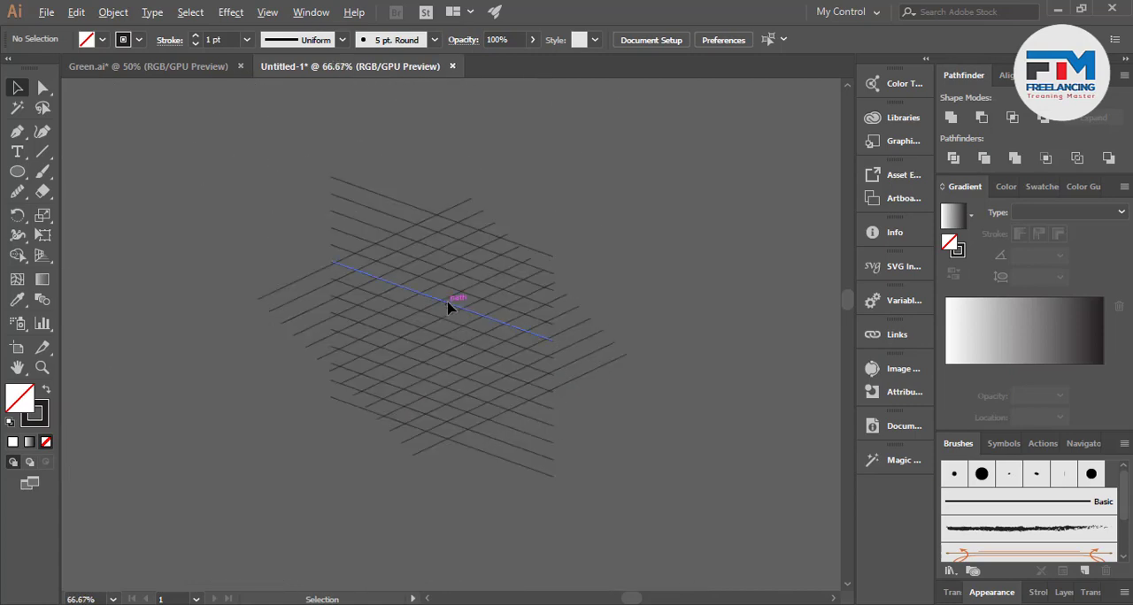
left_click(375, 374)
key("ctrl+minus")
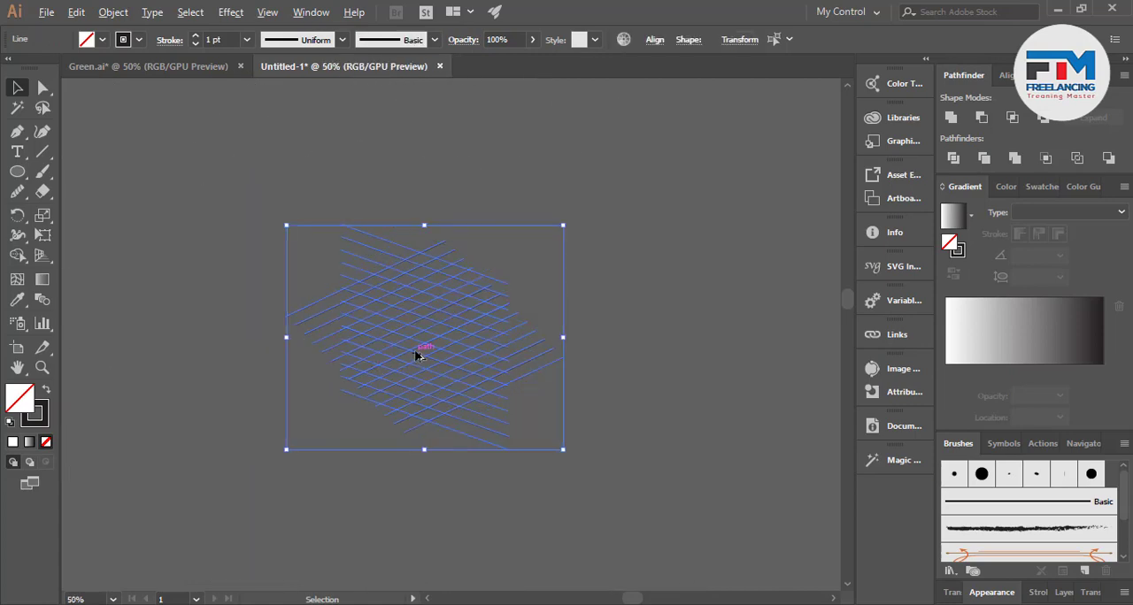
left_click_drag(422, 348, 715, 361)
left_click(604, 455)
Try to merge three adjacent lattice cells into one shape with the Shape Builder, undo the merge and deselect the lines
scroll(431, 331, "up", 2)
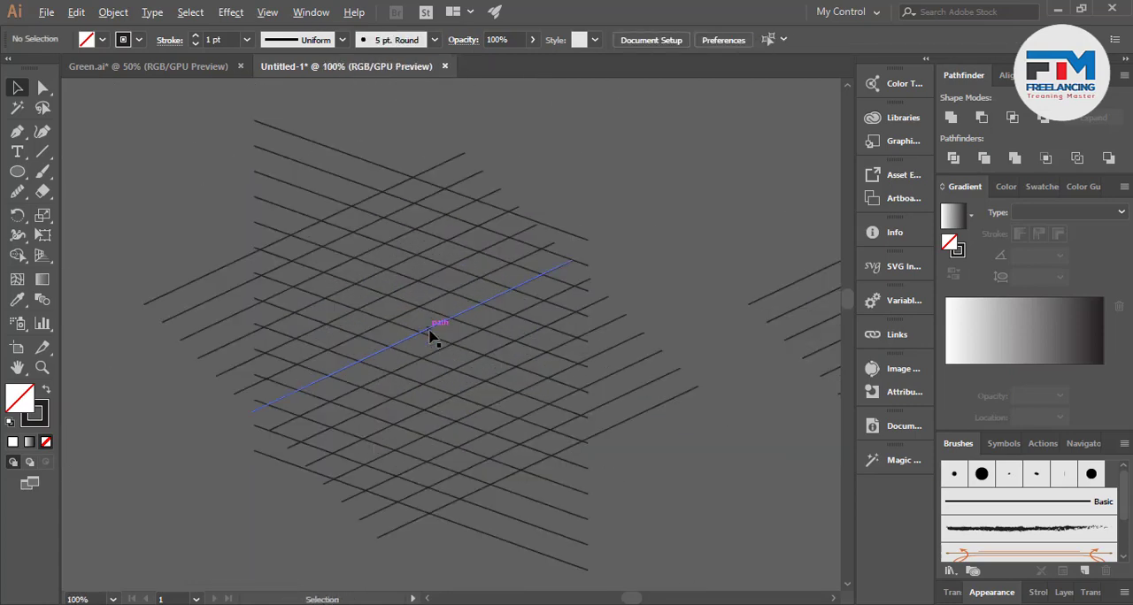
left_click(611, 494)
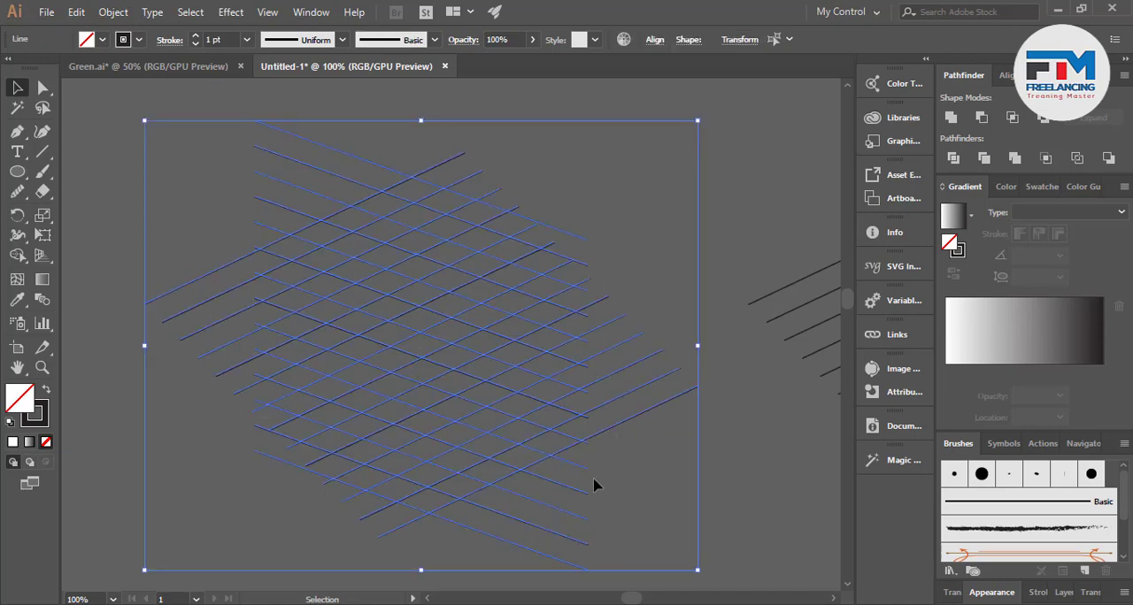
scroll(393, 328, "up", 2)
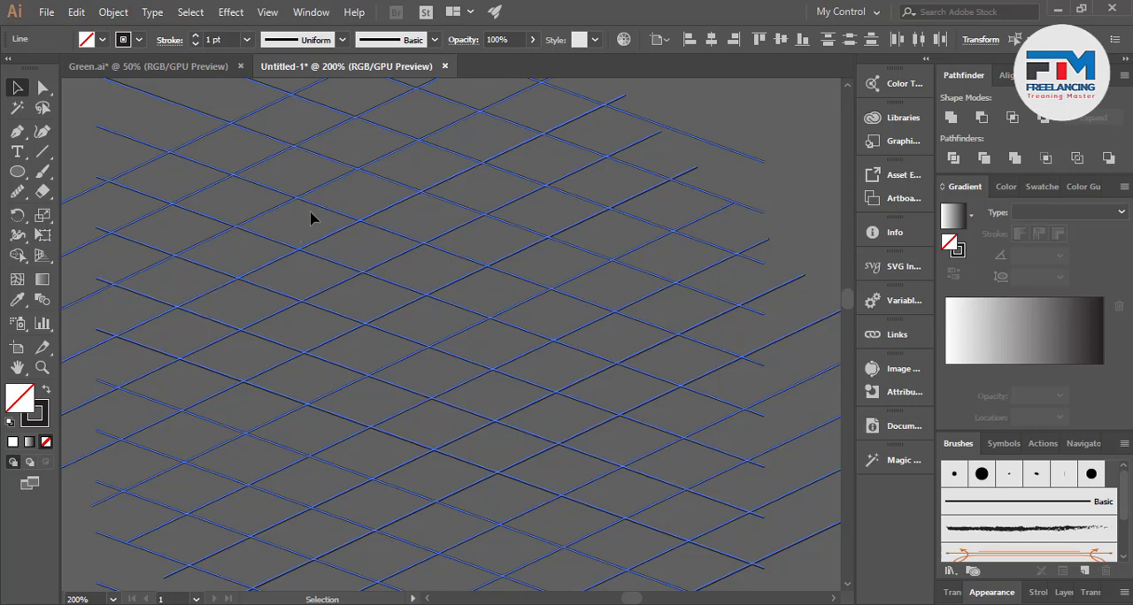
left_click(17, 255)
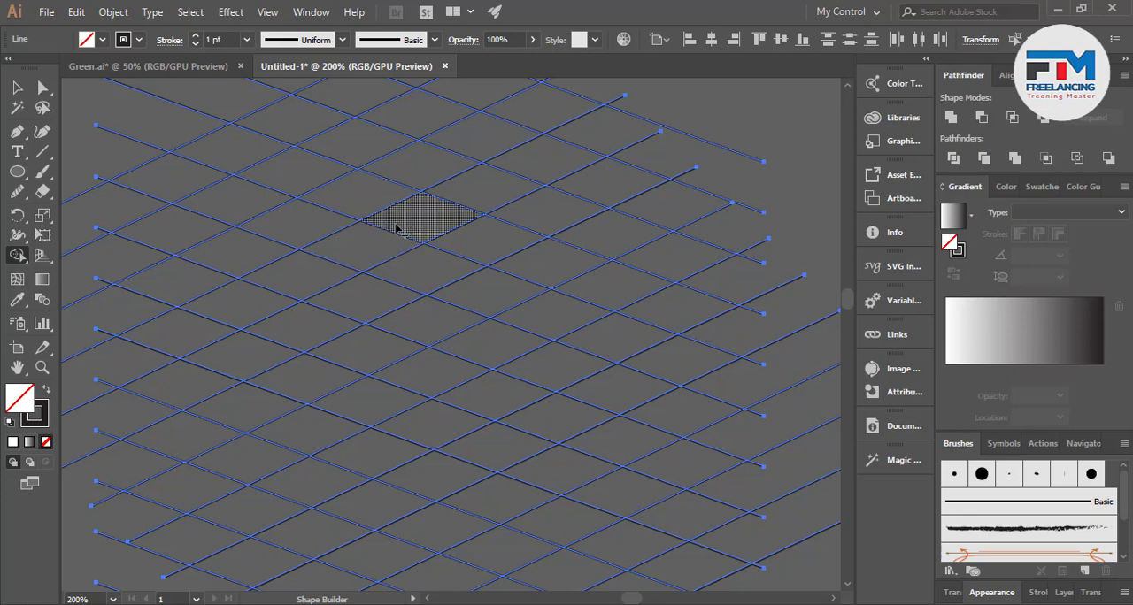
left_click_drag(393, 230, 380, 243)
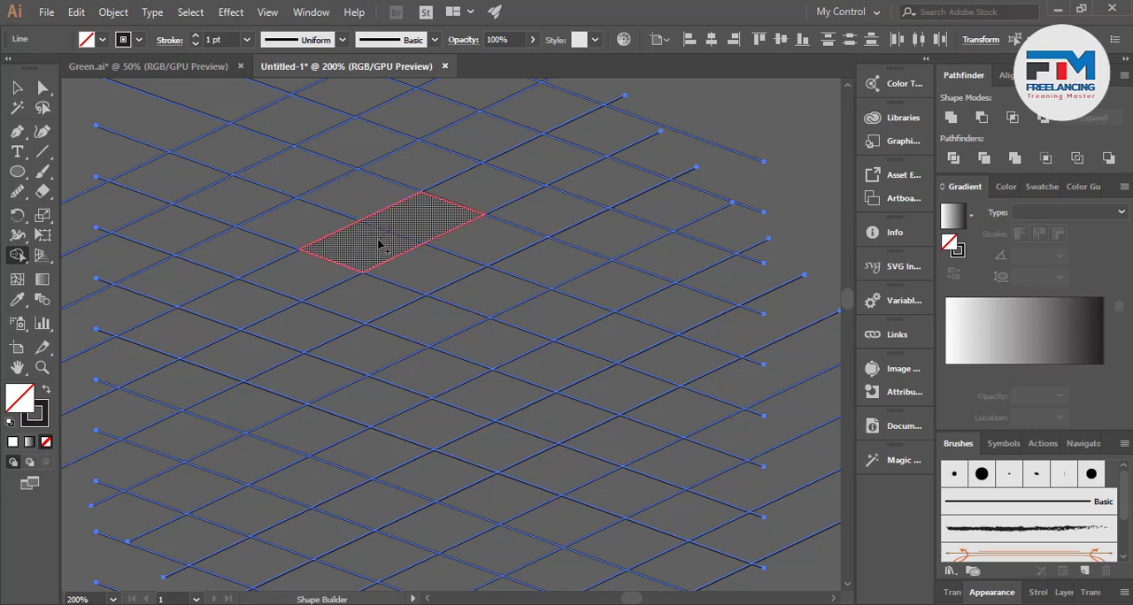
left_click_drag(348, 262, 268, 294)
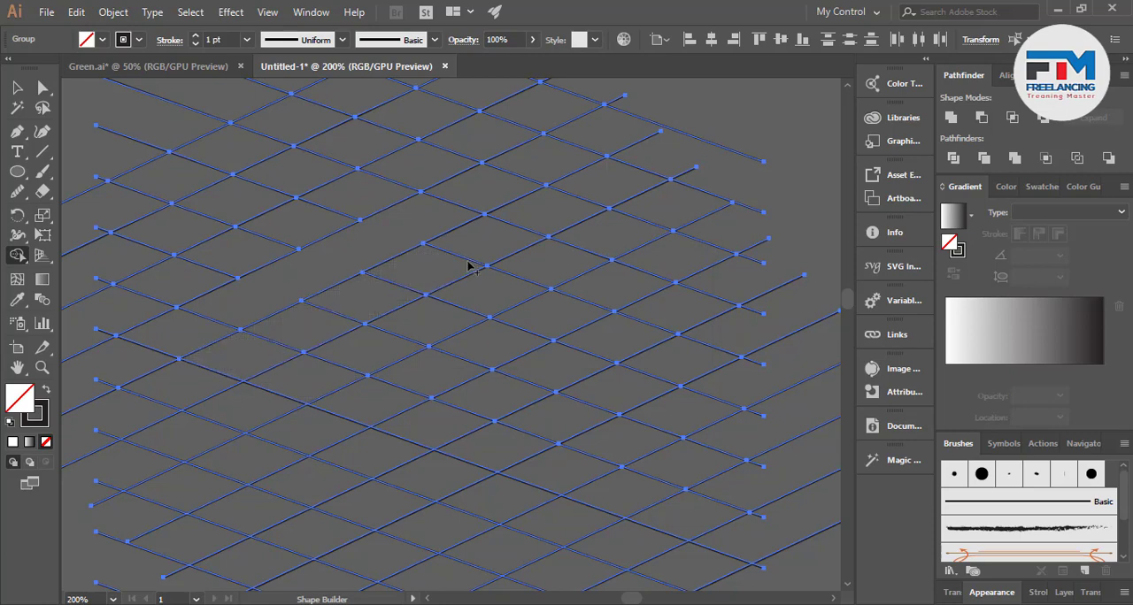
key("ctrl+z")
key("ctrl+minus")
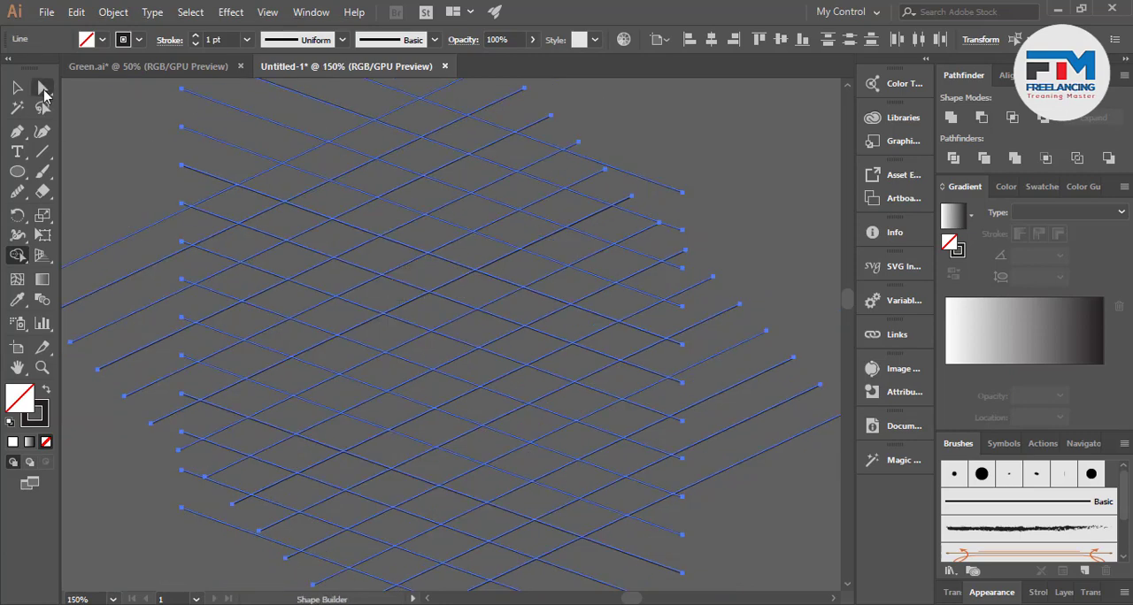
left_click(16, 87)
left_click(130, 198)
Try to rotate the rising set of lines in the original lattice to vertical, and undo the rotation
scroll(457, 311, "down", 3)
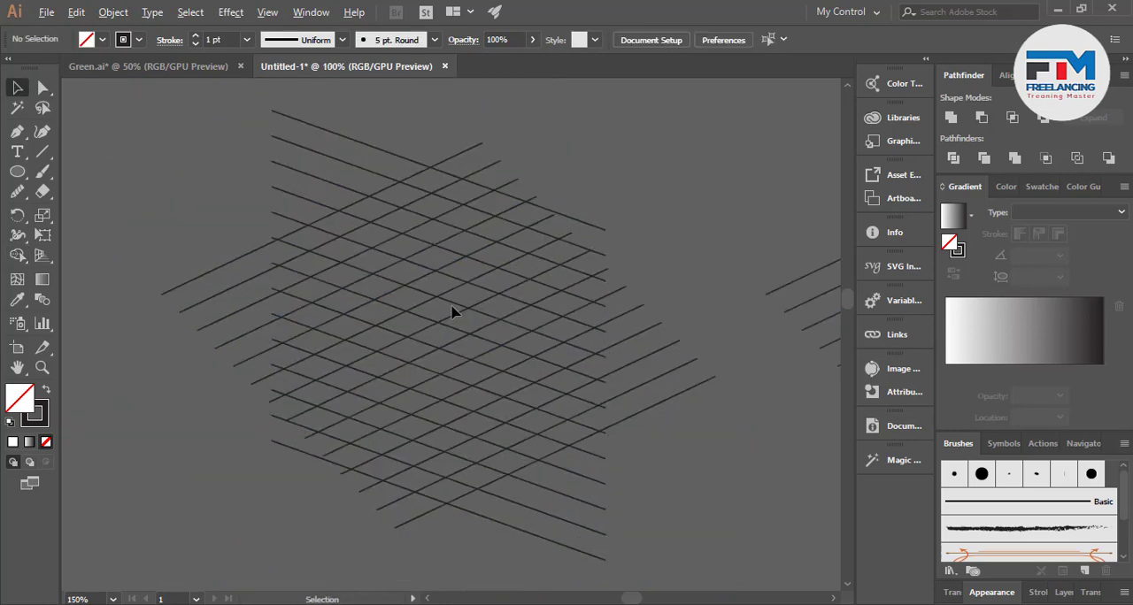
scroll(526, 354, "up", 1)
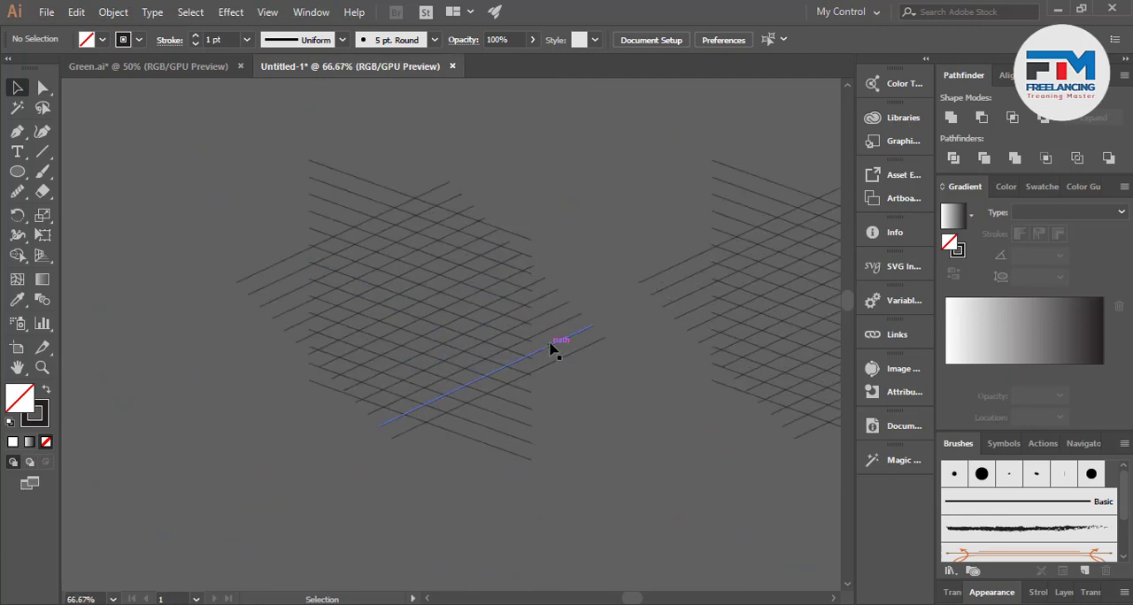
left_click(554, 349)
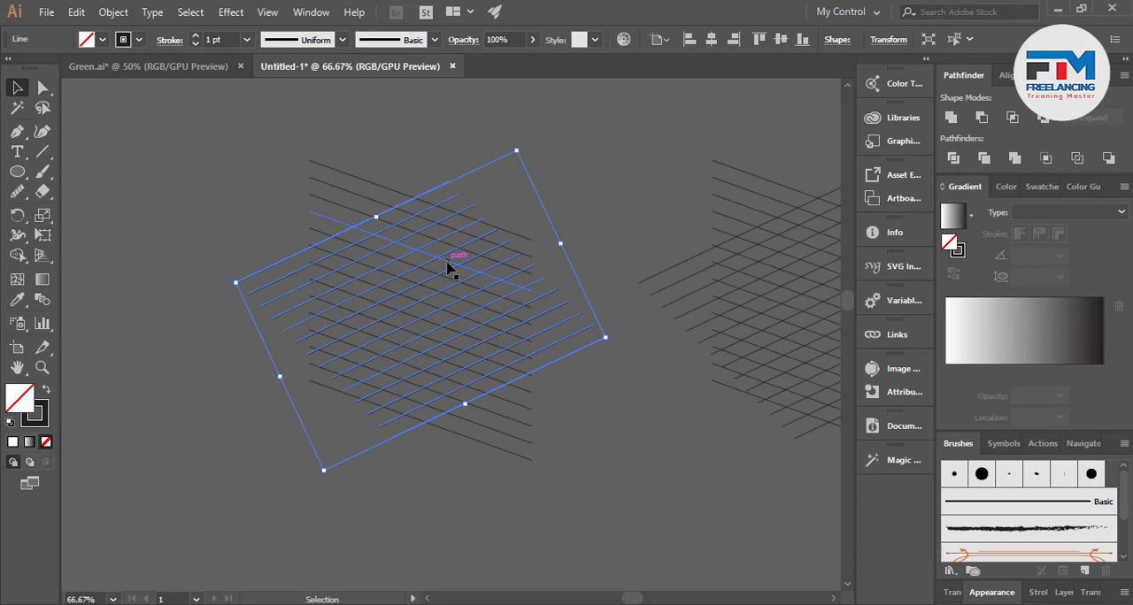
key("ctrl")
left_click_drag(614, 345, 520, 164)
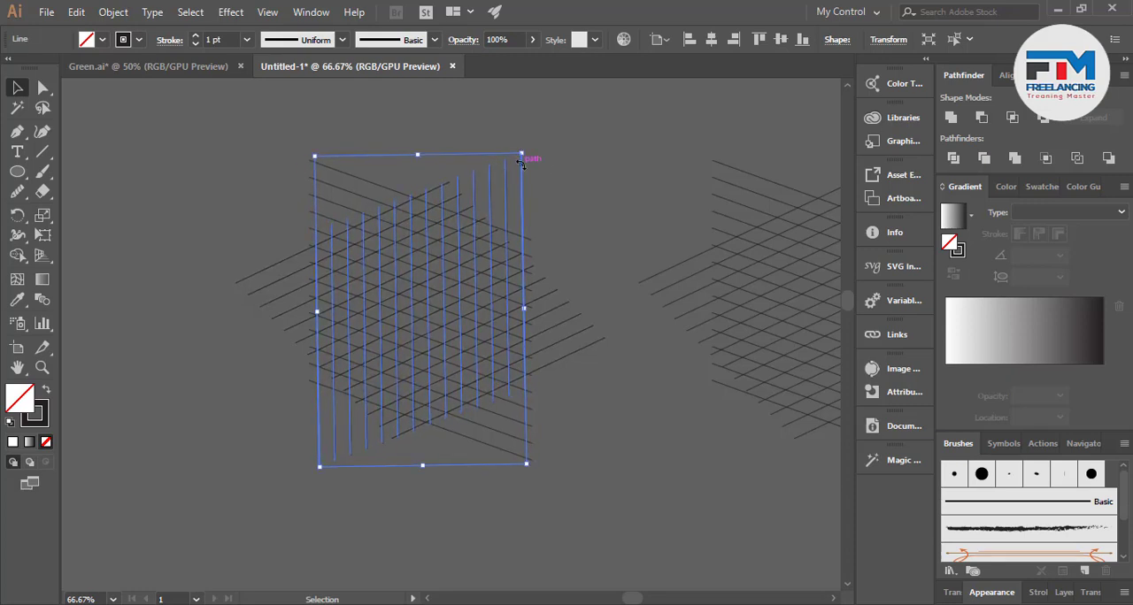
scroll(521, 164, "up", 5)
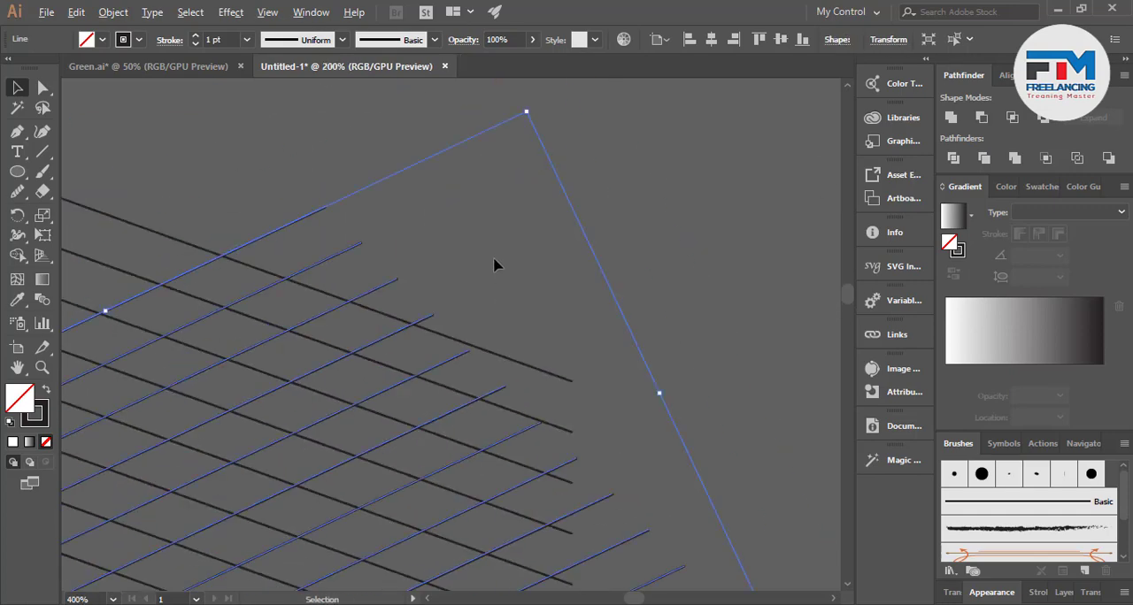
scroll(493, 265, "down", 6)
key("a")
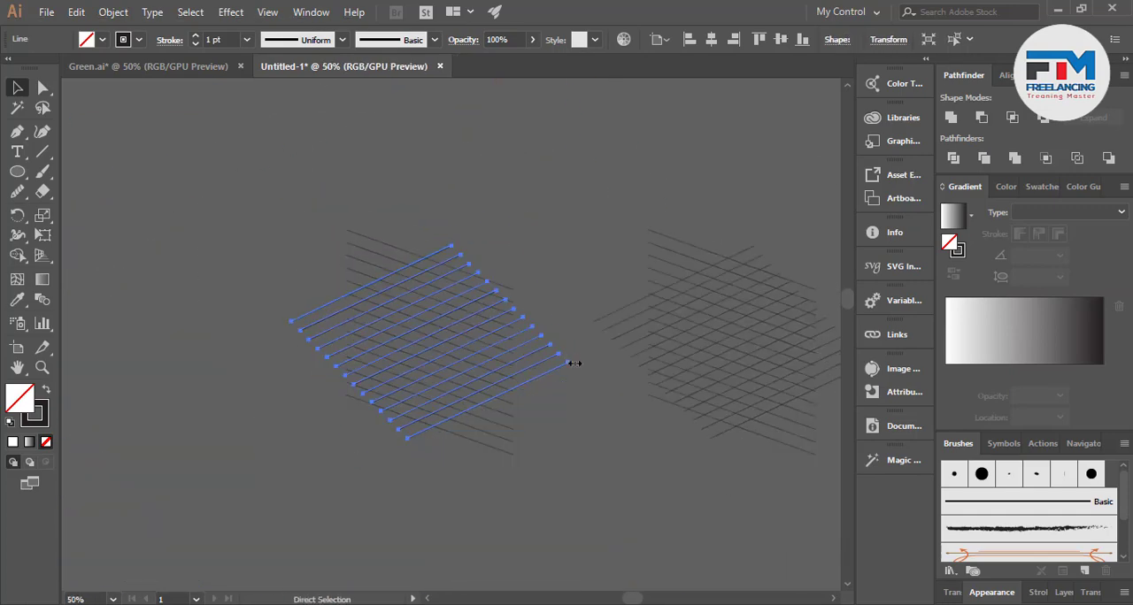
key("v")
left_click_drag(573, 363, 536, 187)
key("ctrl+z")
scroll(379, 315, "up", 3)
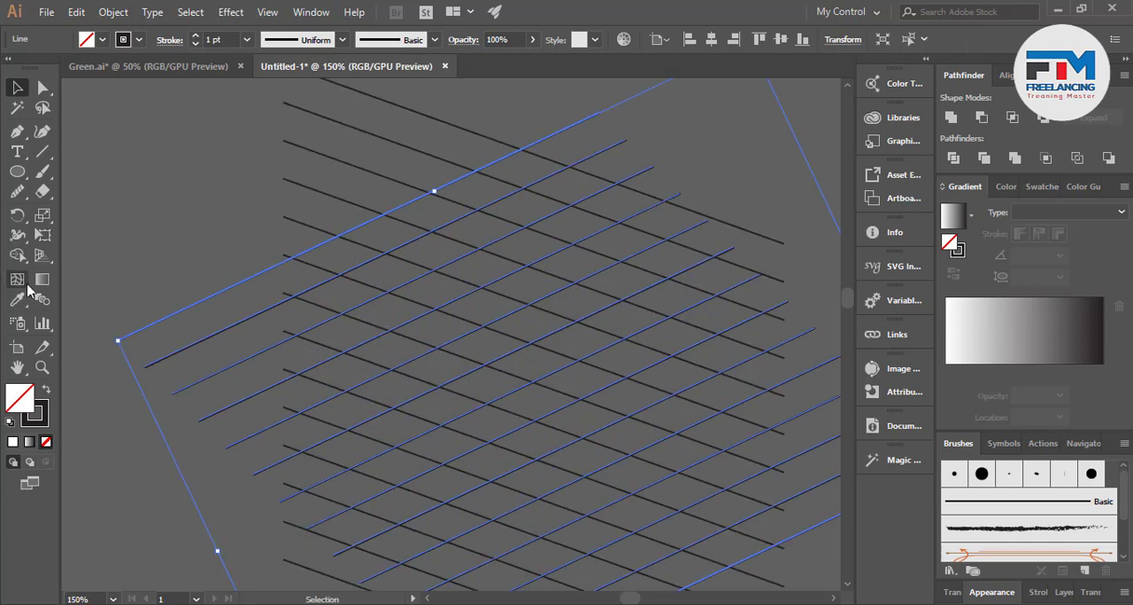
Show the rulers, place a vertical guide through the original lattice, and undo the stray edit of the lines
key("ctrl+r")
left_click_drag(70, 319, 451, 330)
scroll(323, 348, "down", 1)
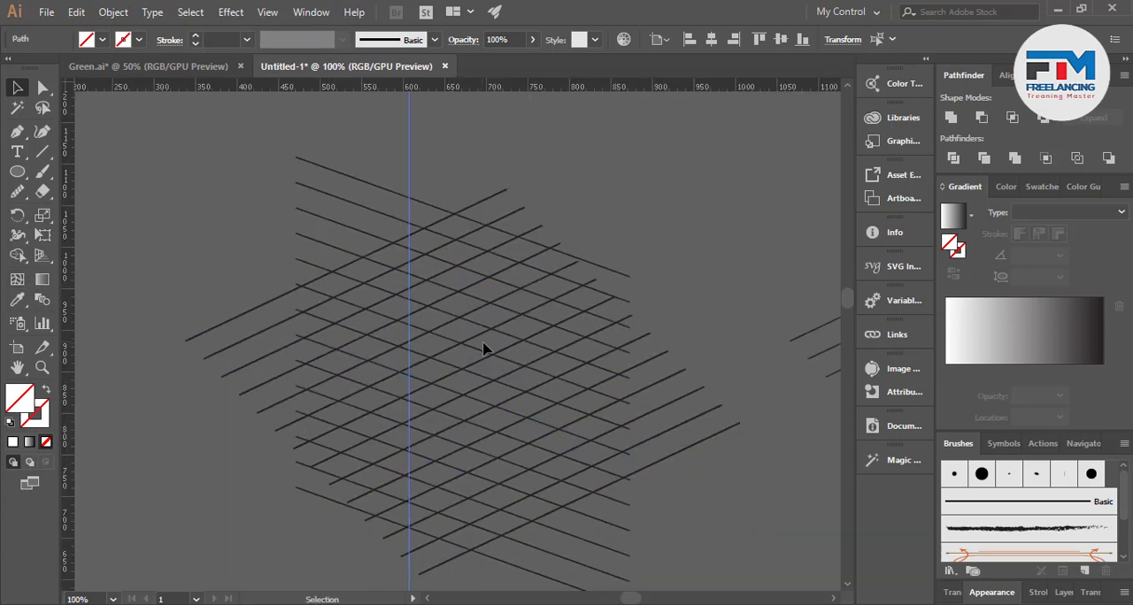
left_click_drag(713, 412, 592, 398)
key("ctrl+z")
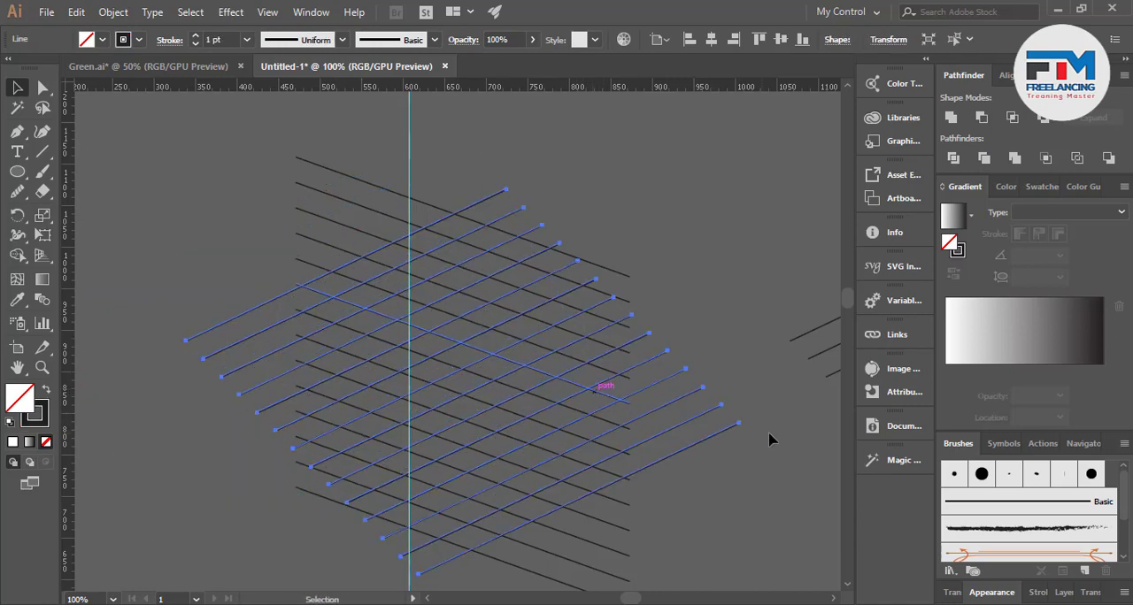
Duplicate the rising lines in place, rotate the copy to vertical along the guide, and remove the guide
left_click_drag(746, 425, 611, 161)
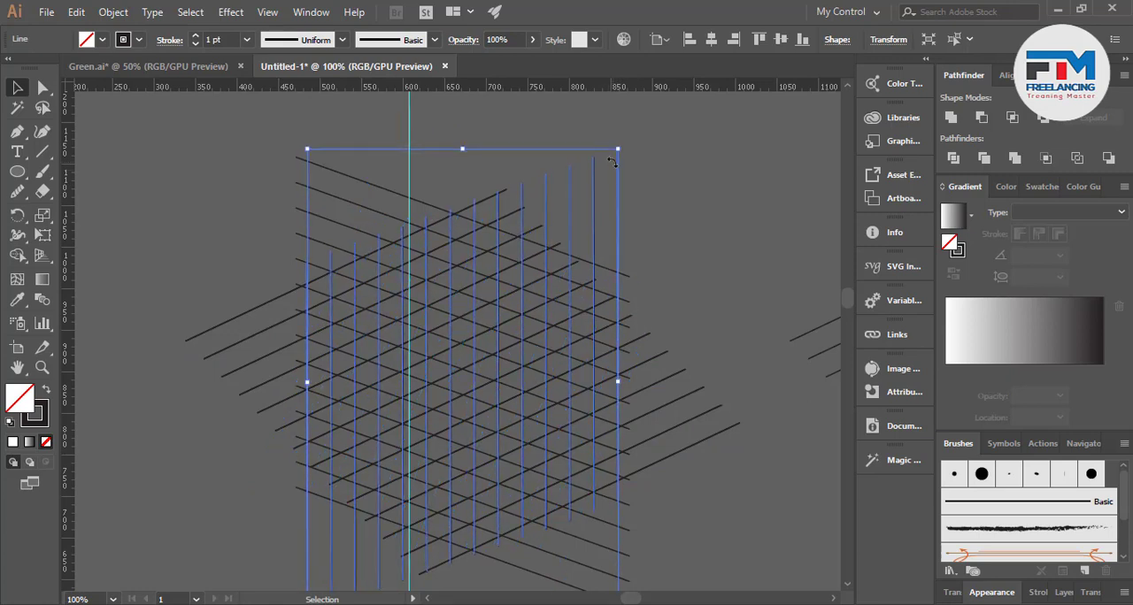
left_click(427, 138)
scroll(522, 219, "down", 1)
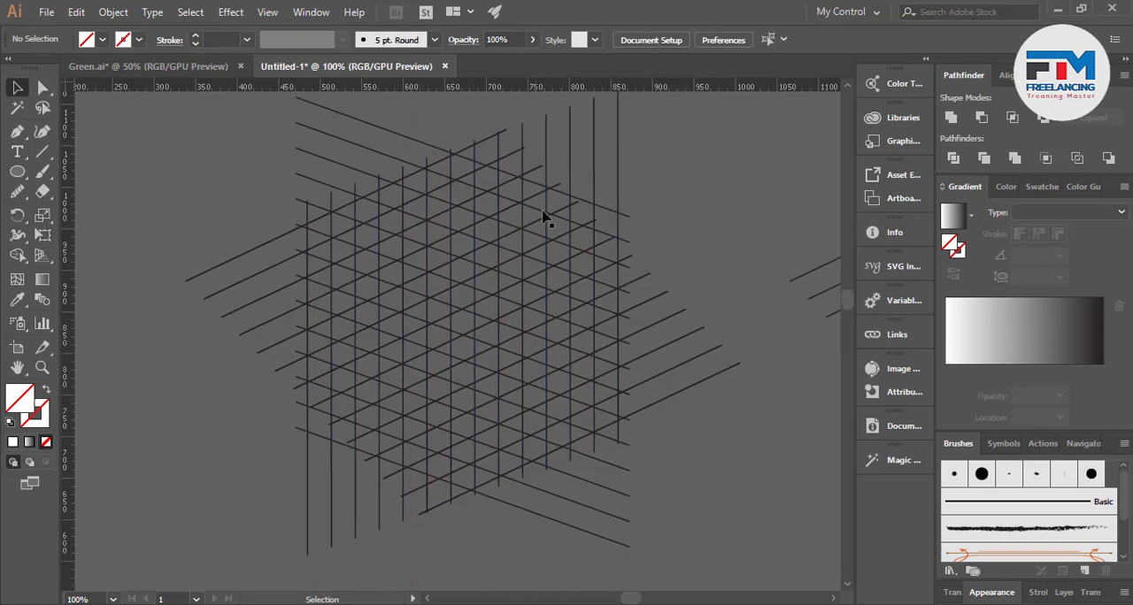
Select the vertical set of lines and stretch it downward past the lower edge of the lattice
left_click(615, 188)
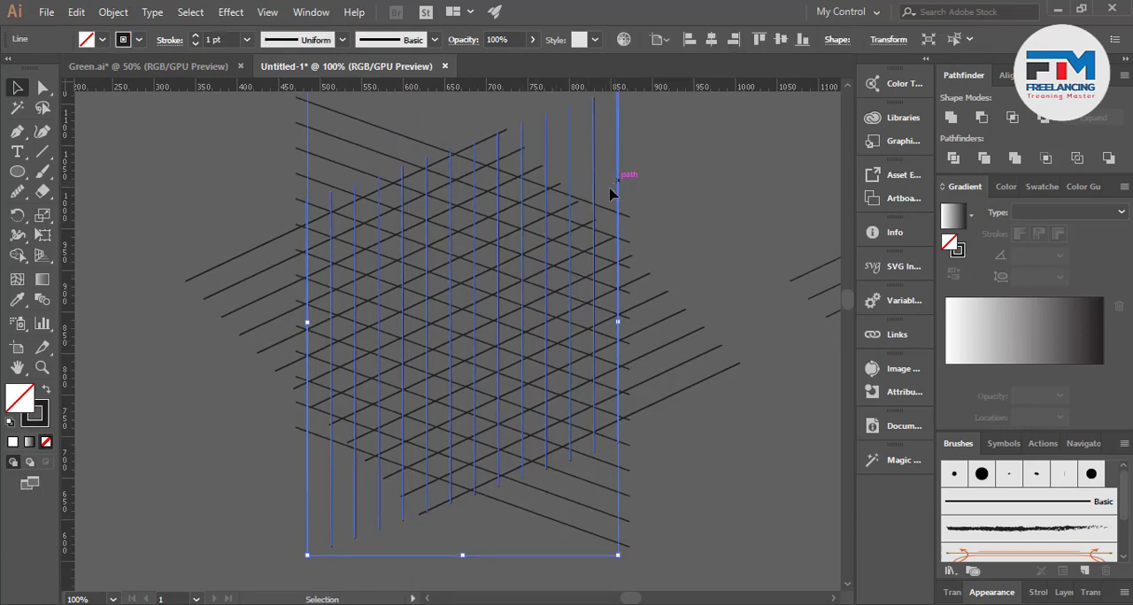
scroll(557, 274, "down", 2)
scroll(509, 332, "down", 2)
left_click_drag(461, 335, 475, 513)
scroll(541, 460, "up", 3)
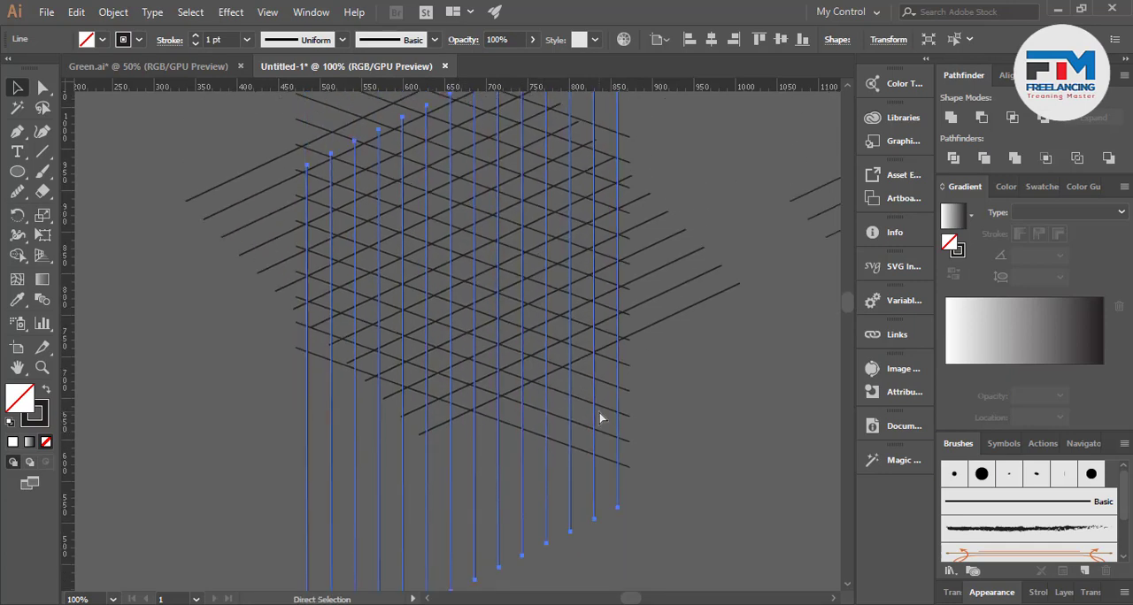
scroll(485, 385, "down", 1)
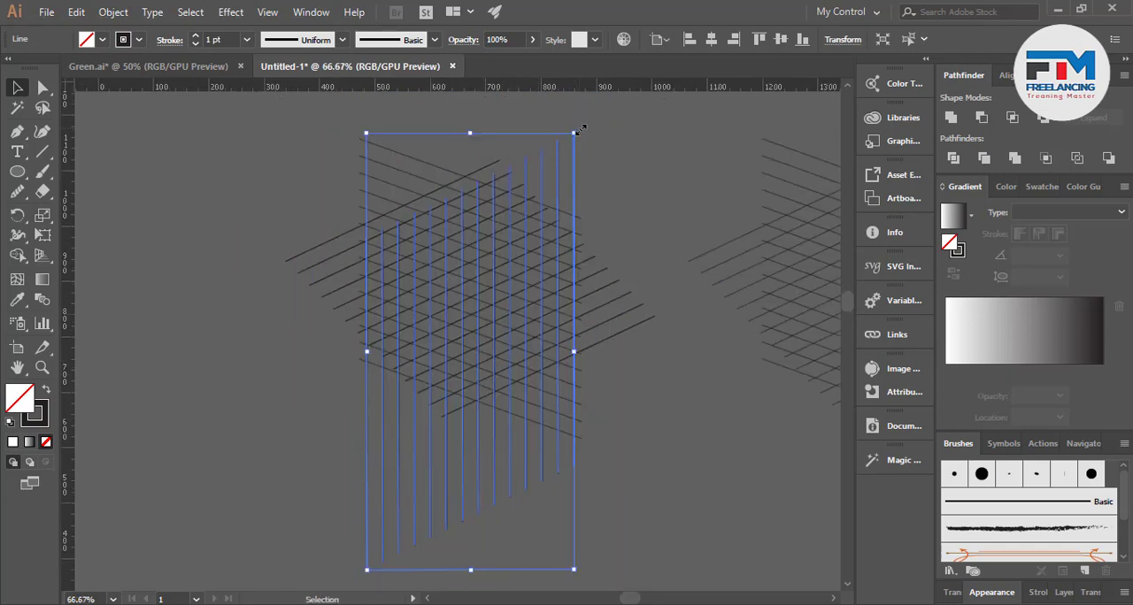
Duplicate the vertical lines, rotate the copy to horizontal, move it up over the lattice and deselect it
left_click_drag(581, 129, 663, 361)
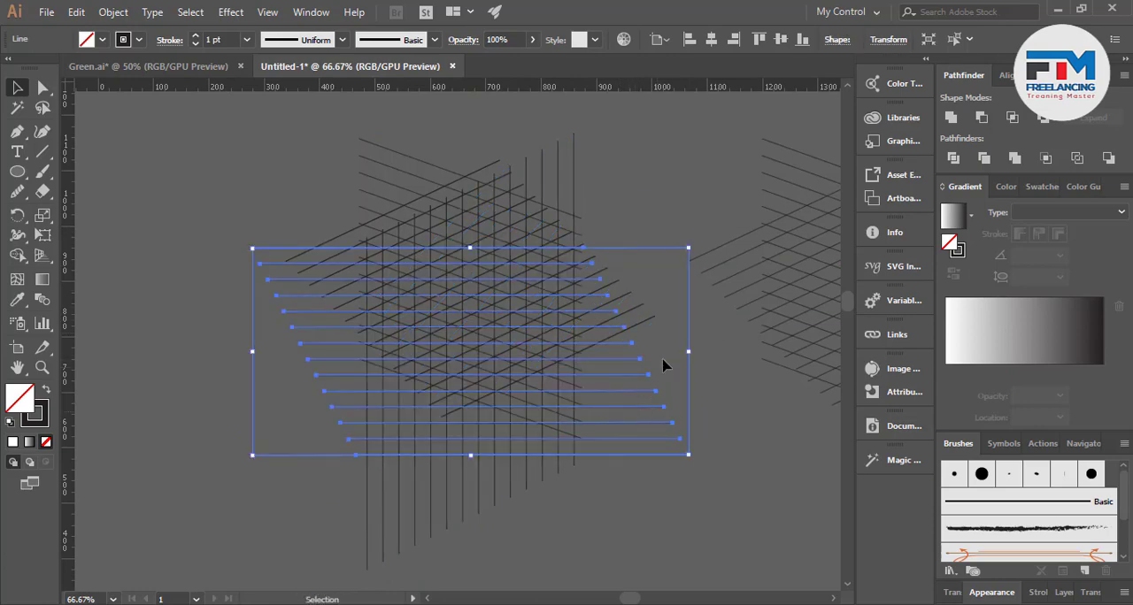
left_click_drag(623, 409, 619, 357)
left_click(652, 489)
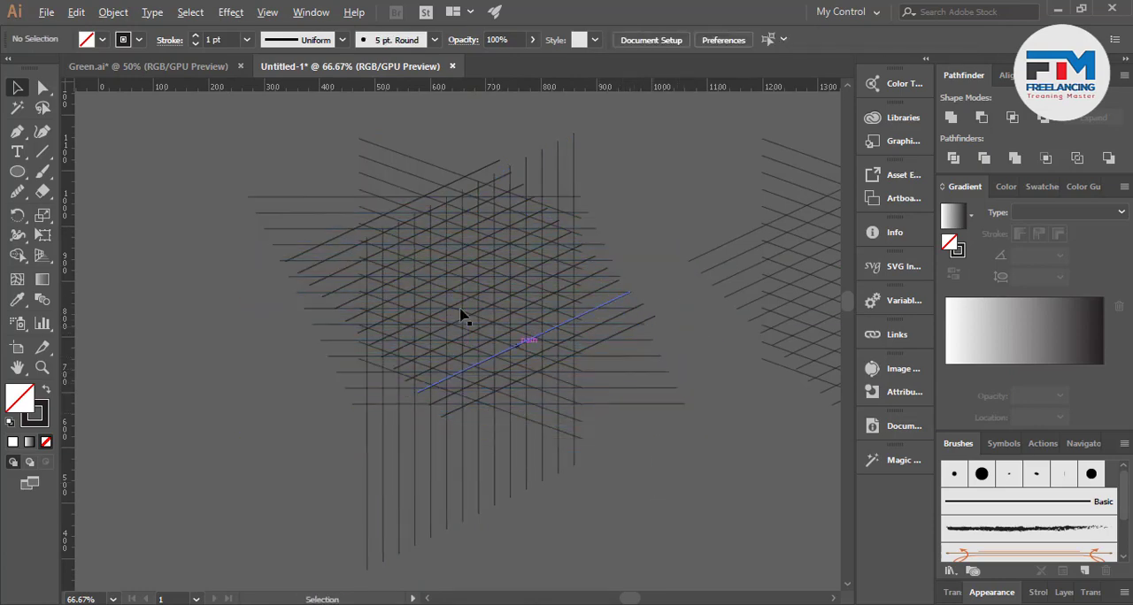
Move the horizontal set of lines so one line passes exactly through a crossing of a vertical and a rising line
key("ctrl+plus")
key("ctrl+plus")
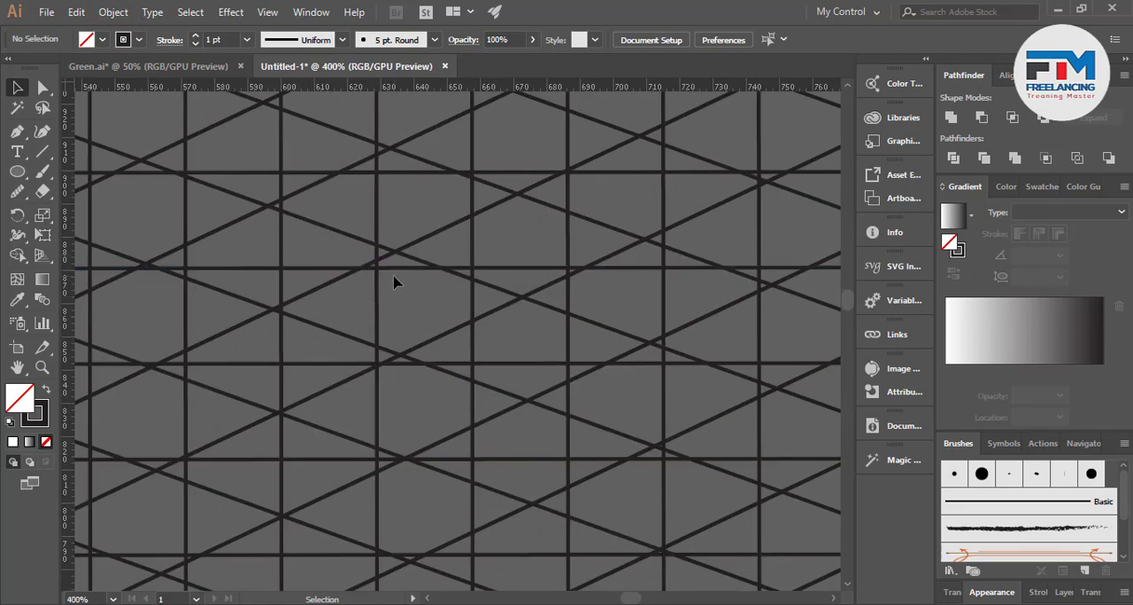
left_click_drag(396, 271, 373, 216)
key("ctrl+plus")
key("ctrl+plus")
key("ctrl+plus")
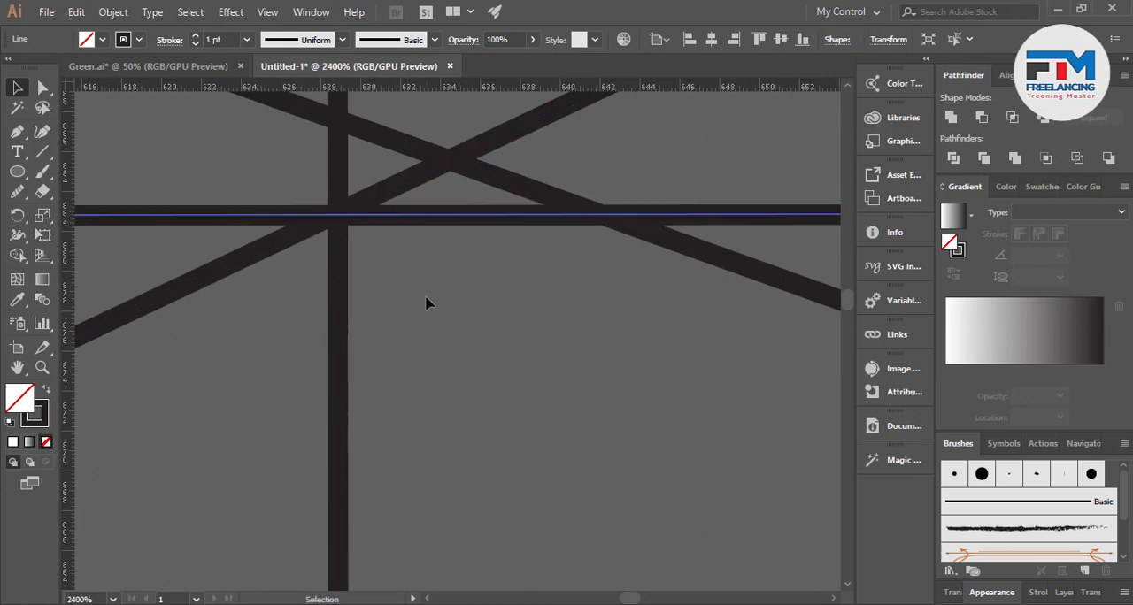
left_click(425, 303)
Move the falling set of lines so it passes through the same crossing point as the other three sets, and deselect it
left_click_drag(675, 246, 653, 331)
key("ctrl+minus")
key("ctrl+minus")
key("ctrl+minus")
key("ctrl+minus")
key("ctrl+minus")
key("ctrl+minus")
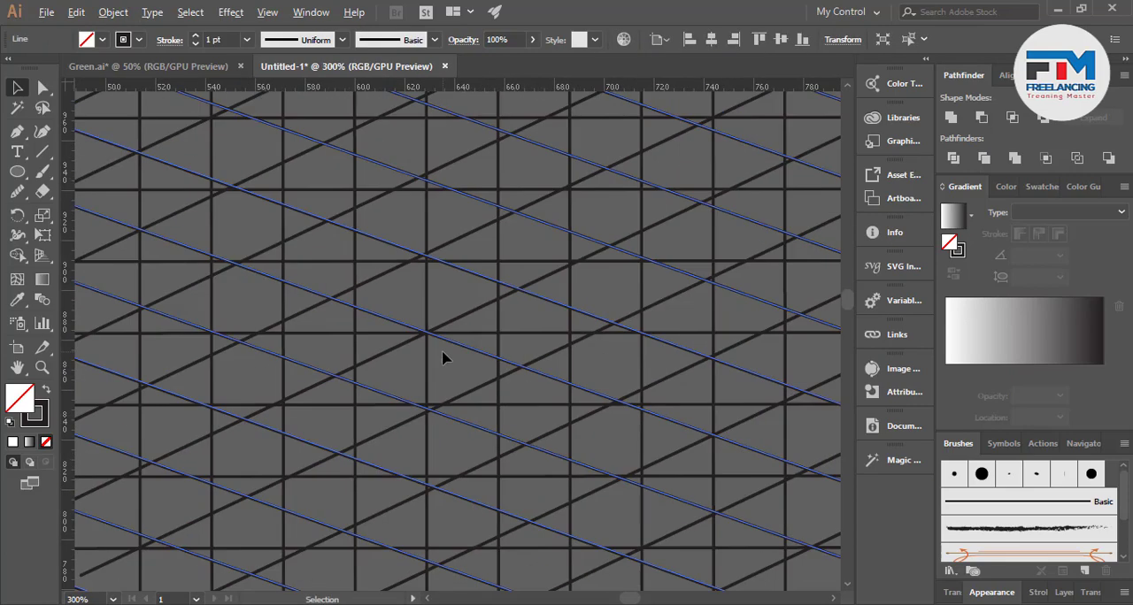
key("ctrl+minus")
key("ctrl+minus")
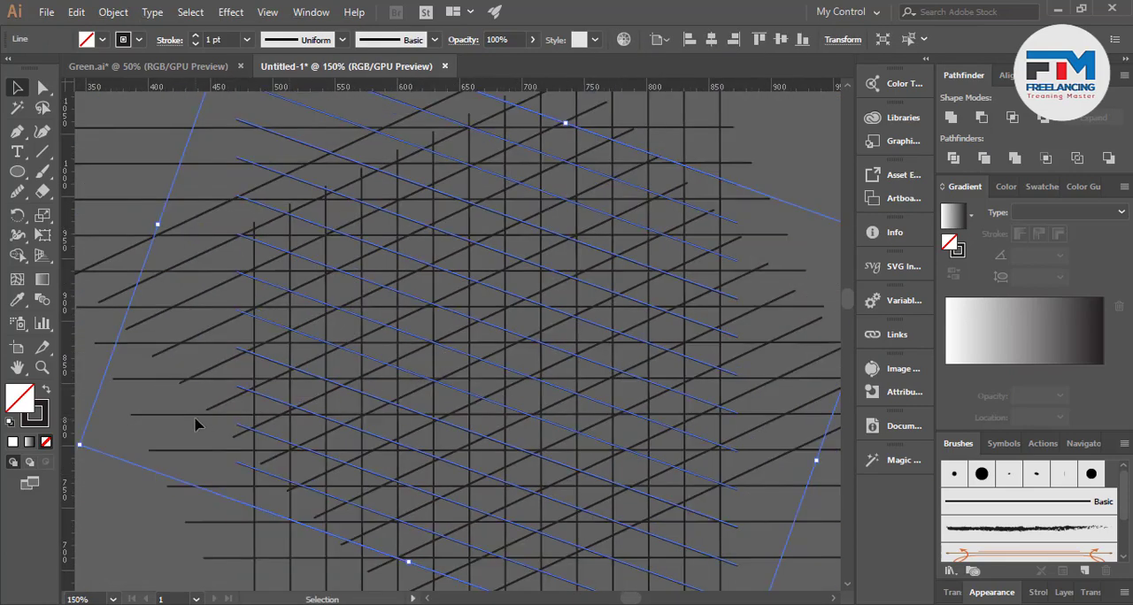
left_click(196, 424)
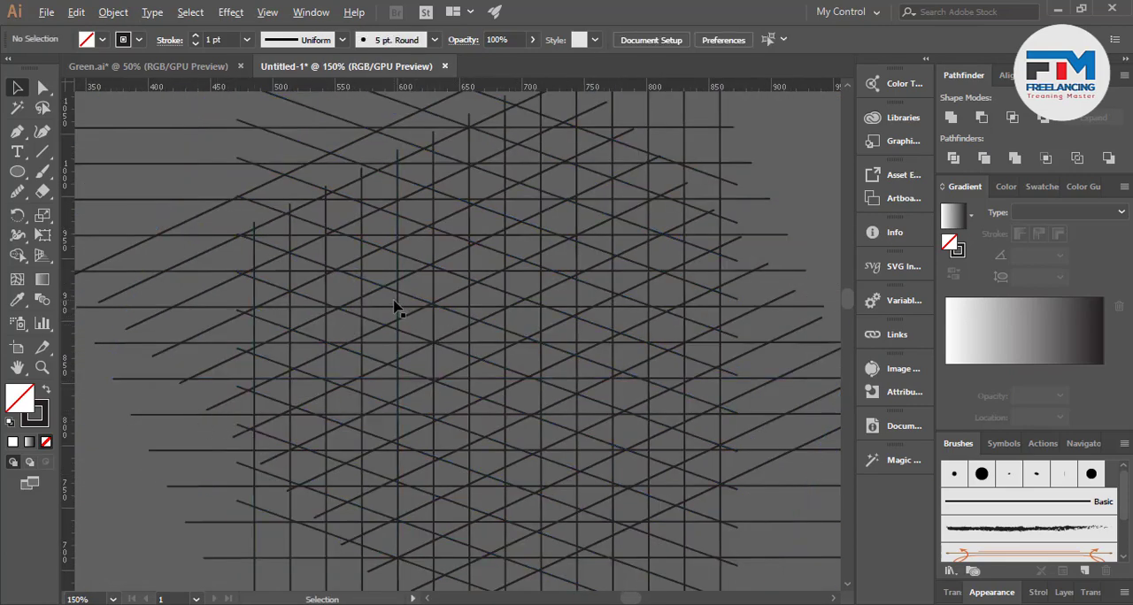
Select all four sets of lines in the original lattice
key("ctrl+minus")
key("ctrl+minus")
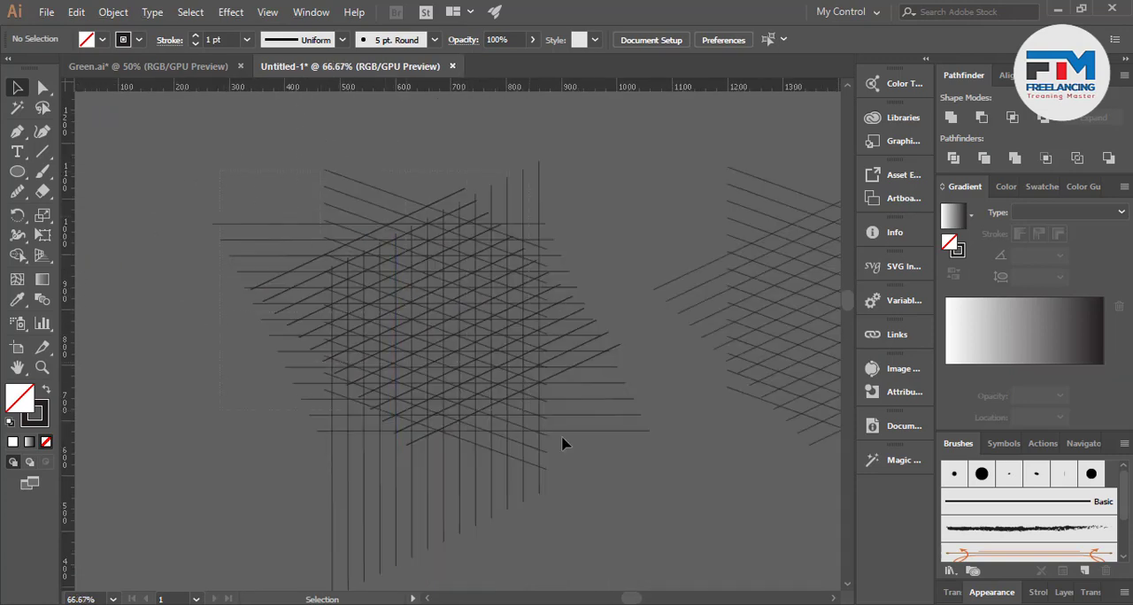
left_click(467, 352)
key("ctrl+plus")
key("ctrl+plus")
key("ctrl+plus")
key("ctrl+plus")
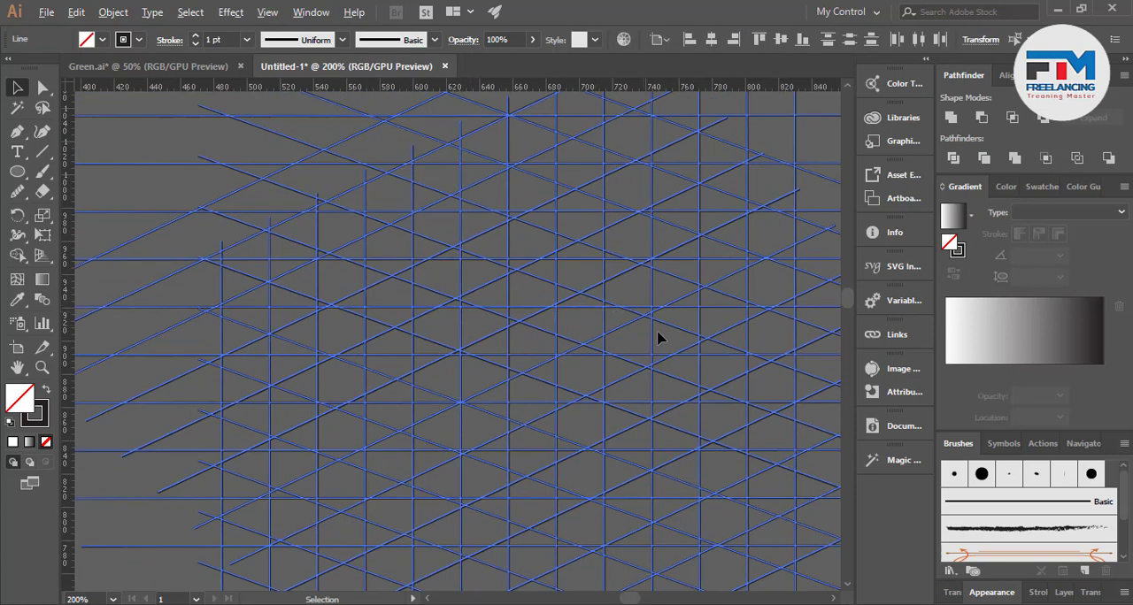
Merge the cells between two neighbouring rising lines into one slanted bar with the Shape Builder
scroll(584, 353, "down", 2)
left_click(17, 255)
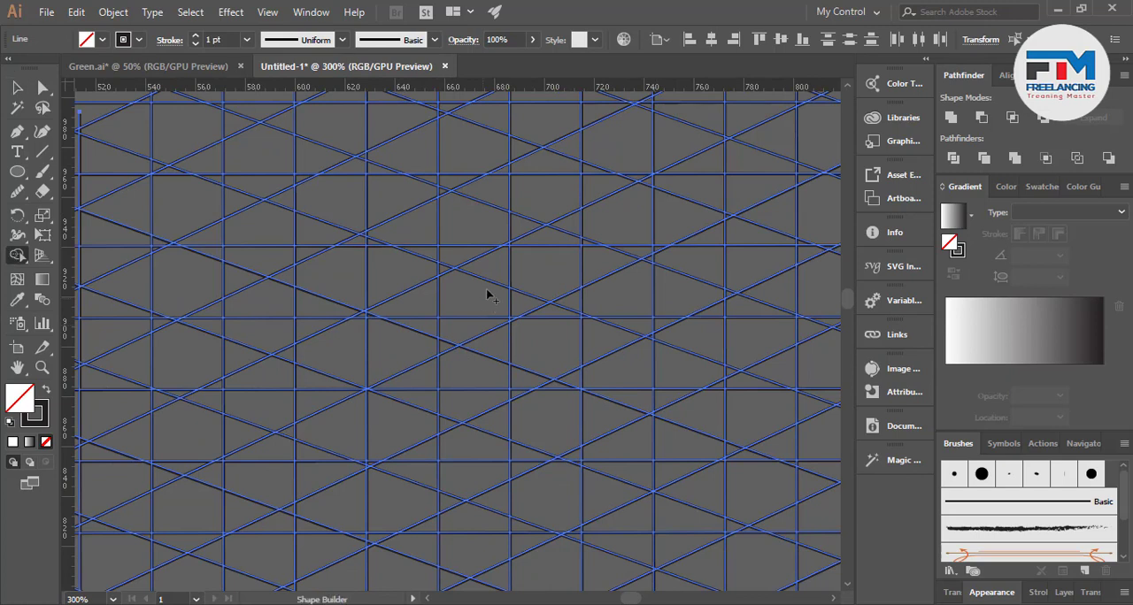
left_click(470, 224)
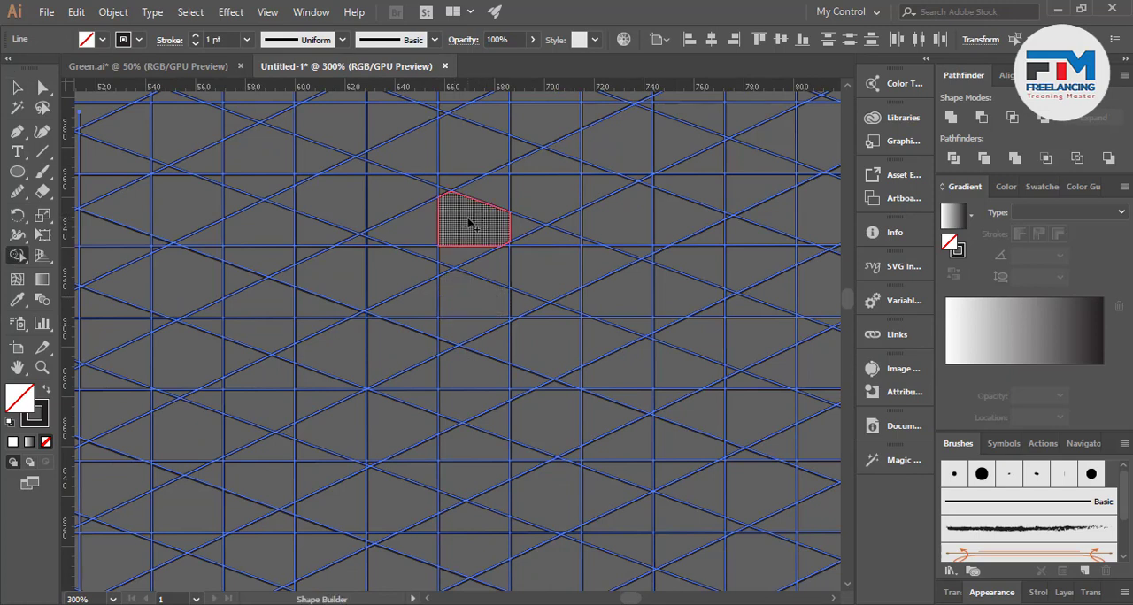
mouse_move(512, 226)
left_mouse_down()
mouse_move(452, 258)
mouse_move(422, 249)
mouse_move(416, 226)
mouse_move(445, 253)
mouse_move(439, 275)
left_mouse_up()
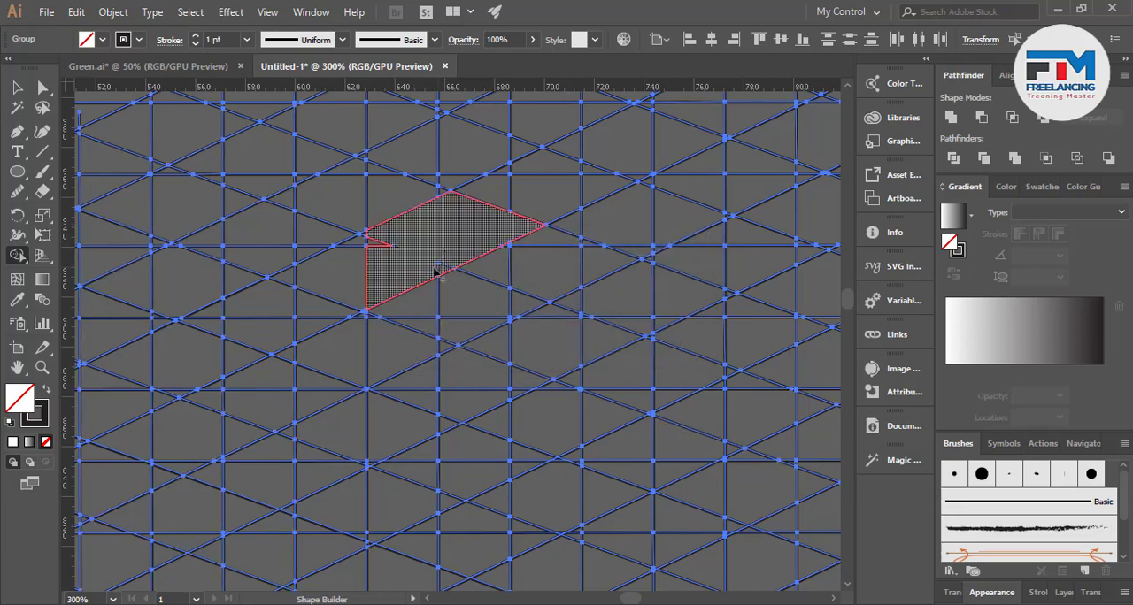
mouse_move(383, 246)
left_mouse_down()
mouse_move(404, 243)
mouse_move(309, 329)
left_mouse_up()
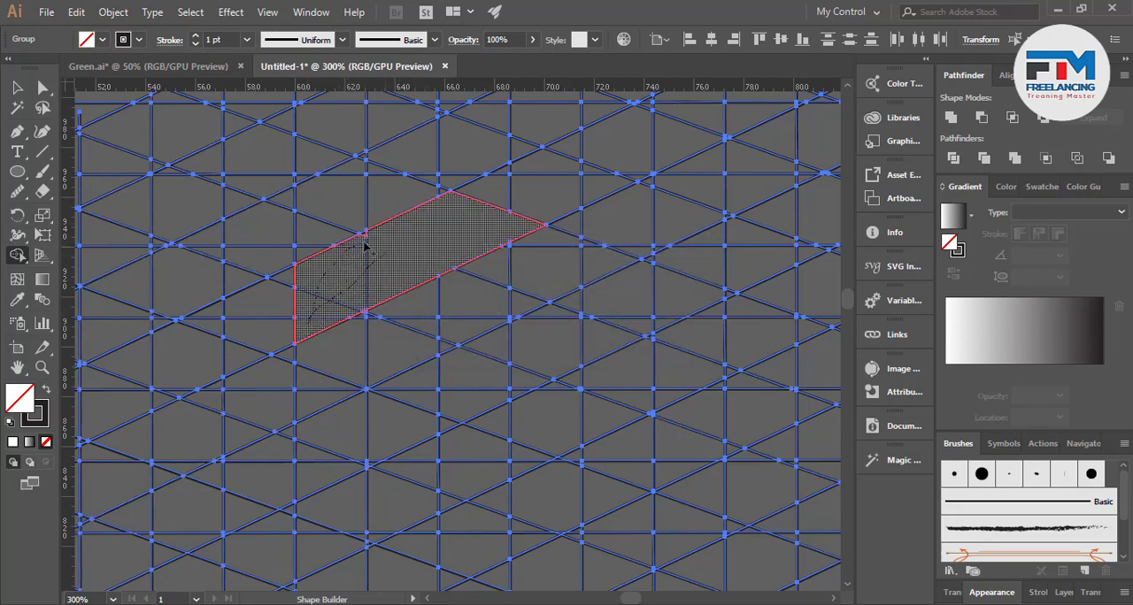
mouse_move(364, 248)
left_mouse_down()
mouse_move(349, 283)
mouse_move(276, 342)
mouse_move(262, 321)
mouse_move(306, 273)
mouse_move(314, 280)
left_mouse_up()
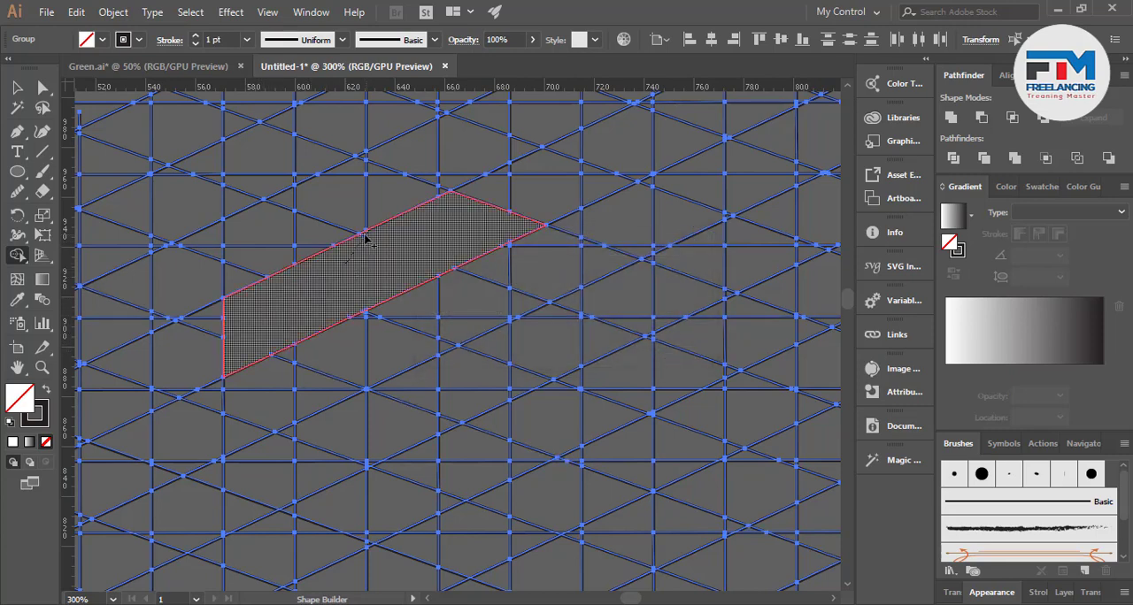
left_click_drag(365, 237, 363, 243)
left_click(361, 295)
Merge the cells below the slanted bar's lower end into it to form a one-column-wide vertical stem
scroll(339, 319, "up", 4)
scroll(606, 265, "down", 3)
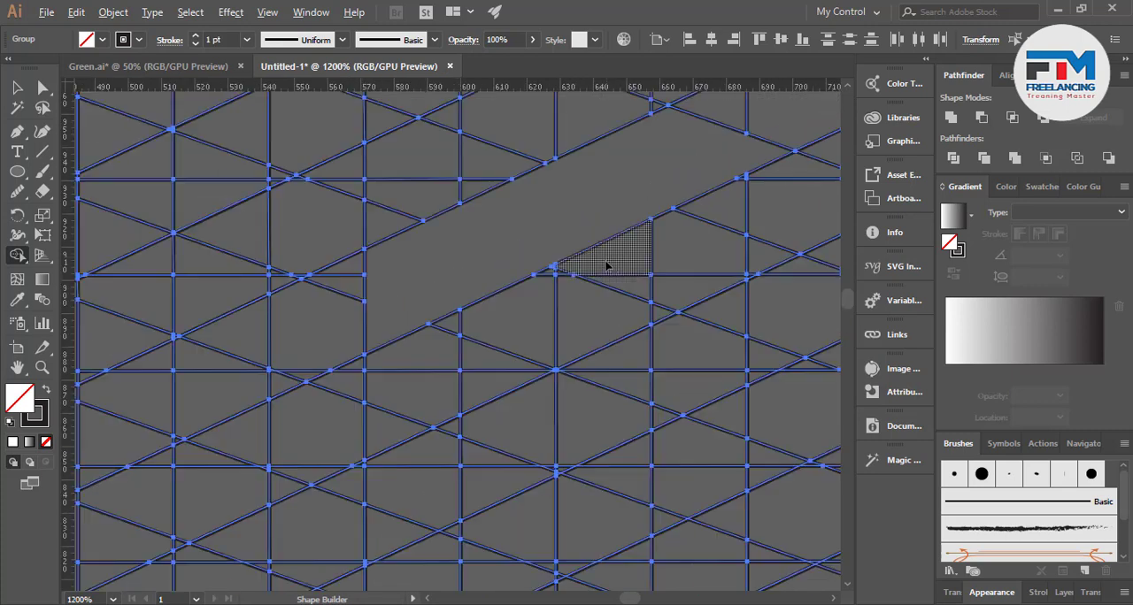
scroll(606, 265, "down", 4)
mouse_move(483, 161)
left_mouse_down()
mouse_move(486, 255)
mouse_move(472, 262)
mouse_move(461, 184)
left_mouse_up()
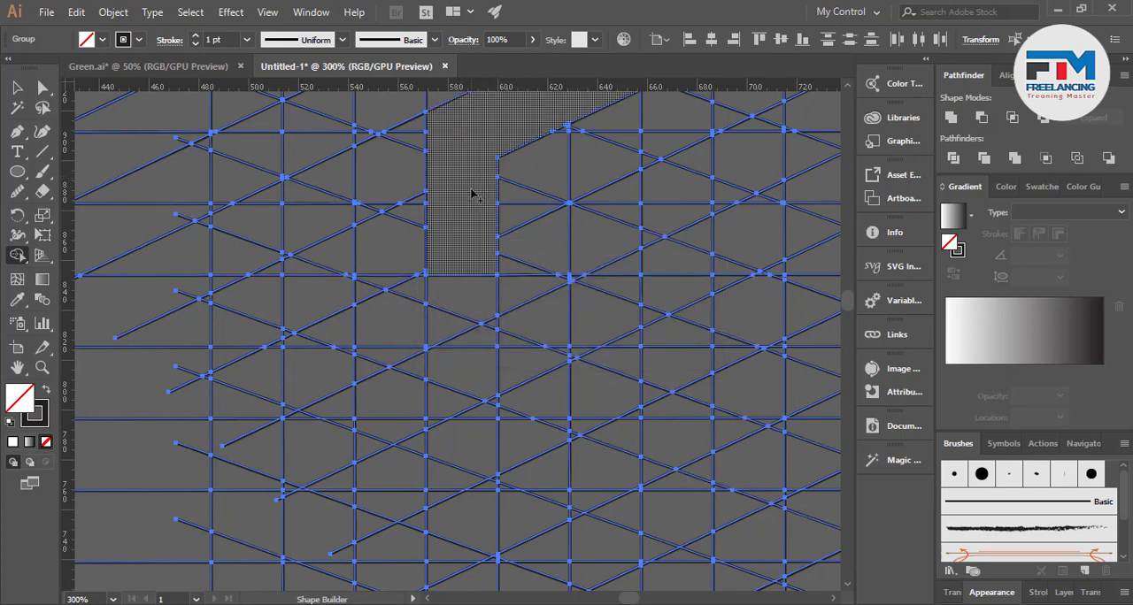
mouse_move(455, 260)
left_mouse_down()
mouse_move(451, 334)
mouse_move(481, 333)
mouse_move(487, 288)
mouse_move(487, 329)
mouse_move(447, 307)
left_mouse_up()
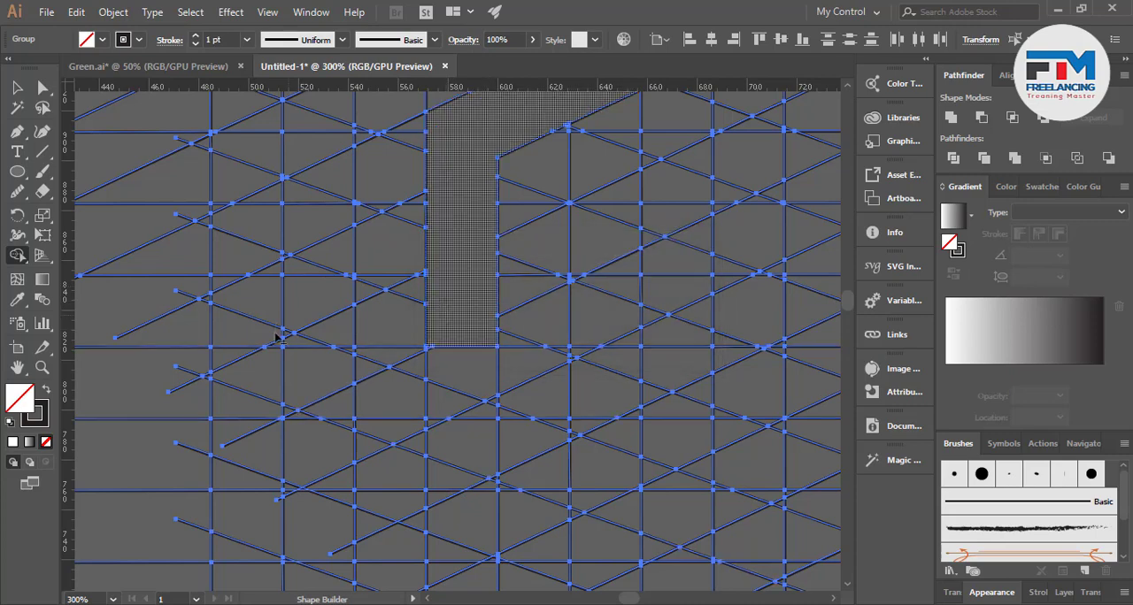
Extend the stem's lower end by merging the cells that slope down to its right
key("ctrl+minus")
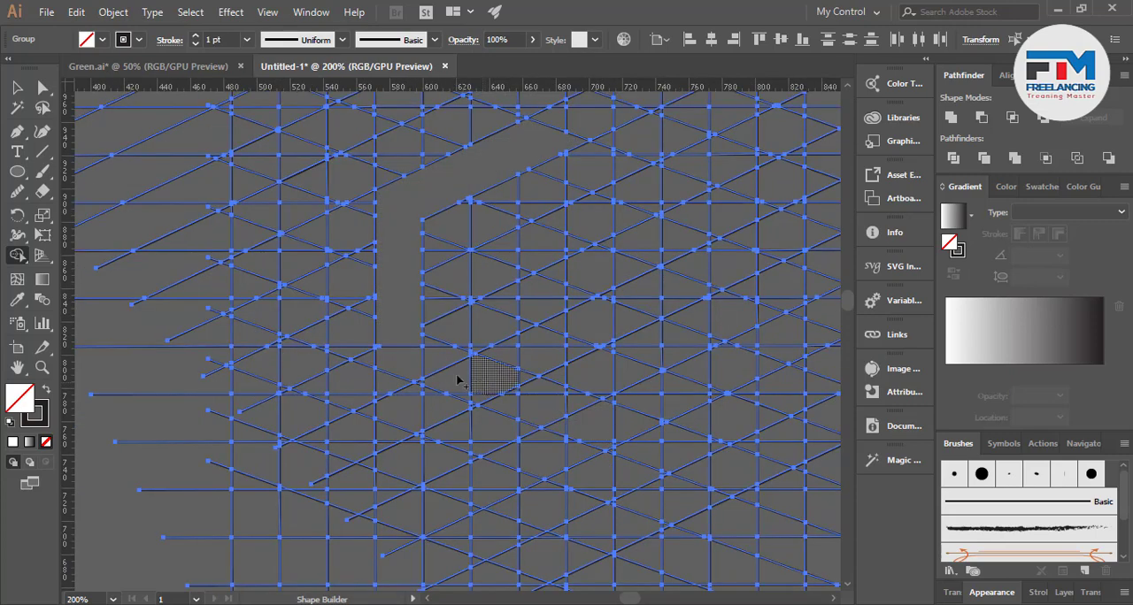
key("ctrl+plus")
mouse_move(348, 339)
left_mouse_down()
mouse_move(365, 363)
mouse_move(443, 385)
left_mouse_up()
left_click_drag(400, 337, 434, 362)
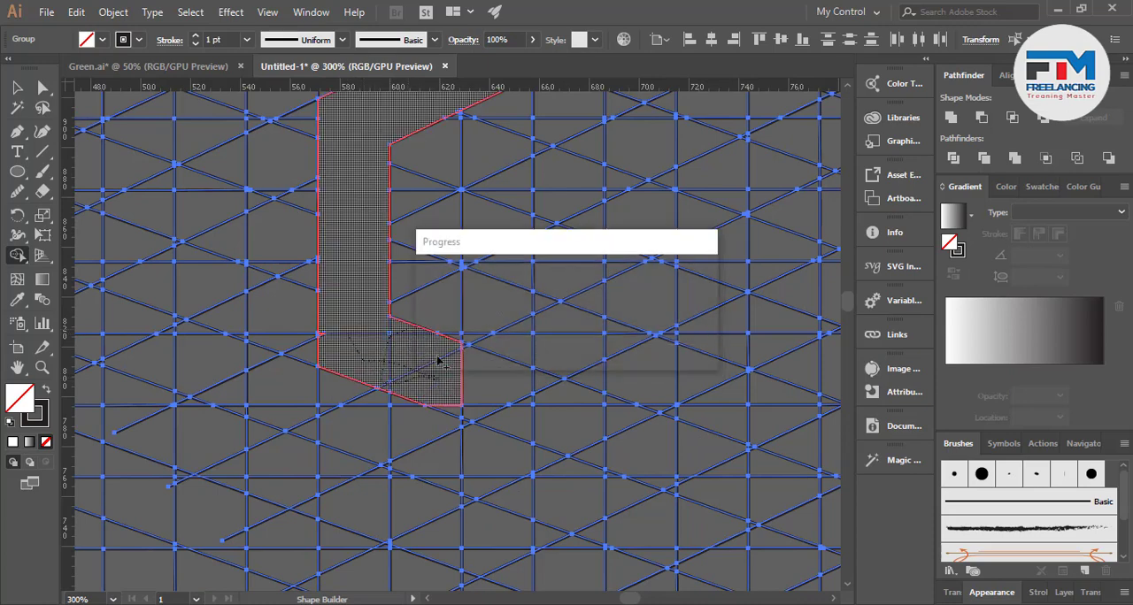
Merge the rising cells to the right of the stem's base into the shape to form a lower slanted arm
key("ctrl+minus")
scroll(494, 382, "up", 1)
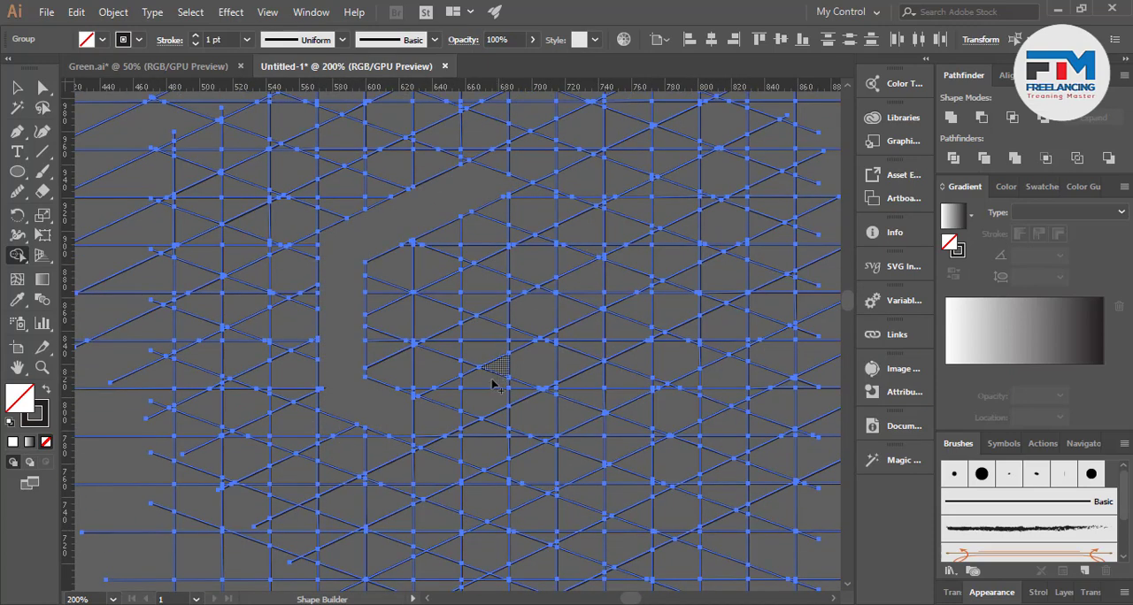
scroll(483, 390, "up", 1)
mouse_move(371, 454)
left_mouse_down()
mouse_move(392, 463)
mouse_move(380, 462)
mouse_move(386, 434)
mouse_move(463, 434)
mouse_move(416, 421)
mouse_move(467, 375)
mouse_move(543, 347)
left_mouse_up()
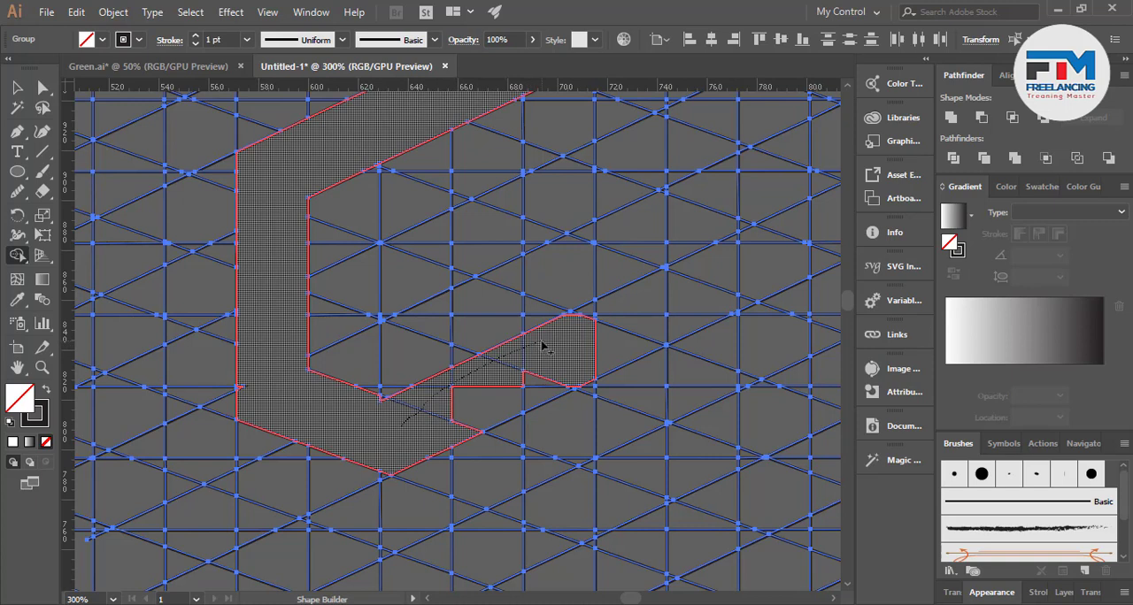
mouse_move(553, 350)
left_mouse_down()
mouse_move(509, 405)
mouse_move(445, 430)
left_mouse_up()
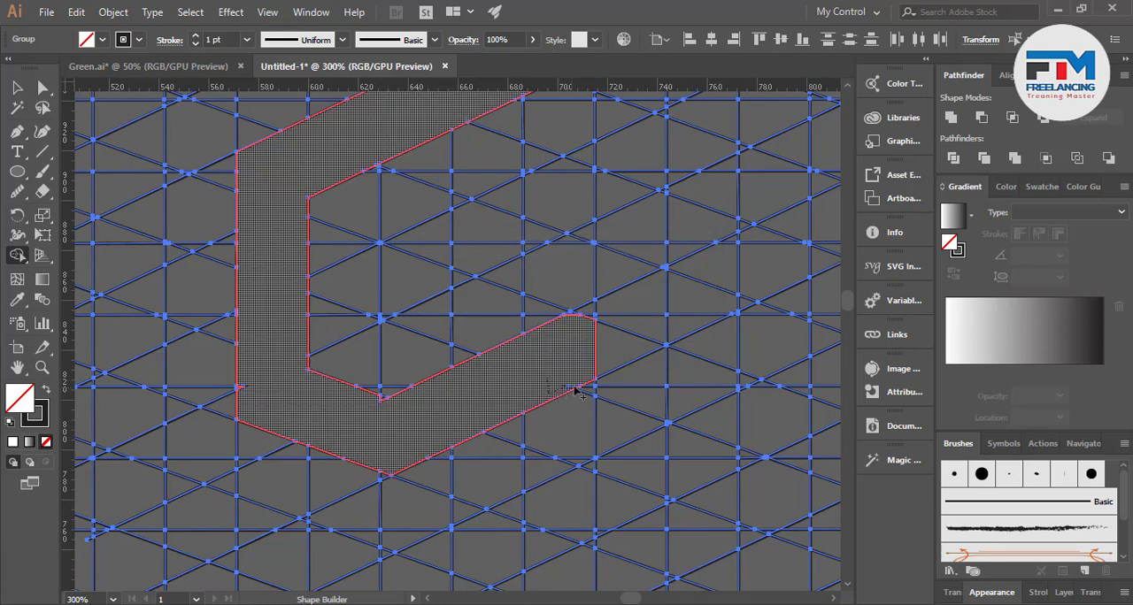
Merge the cells to the left of the stem's lower part into one falling band
scroll(440, 409, "down", 1)
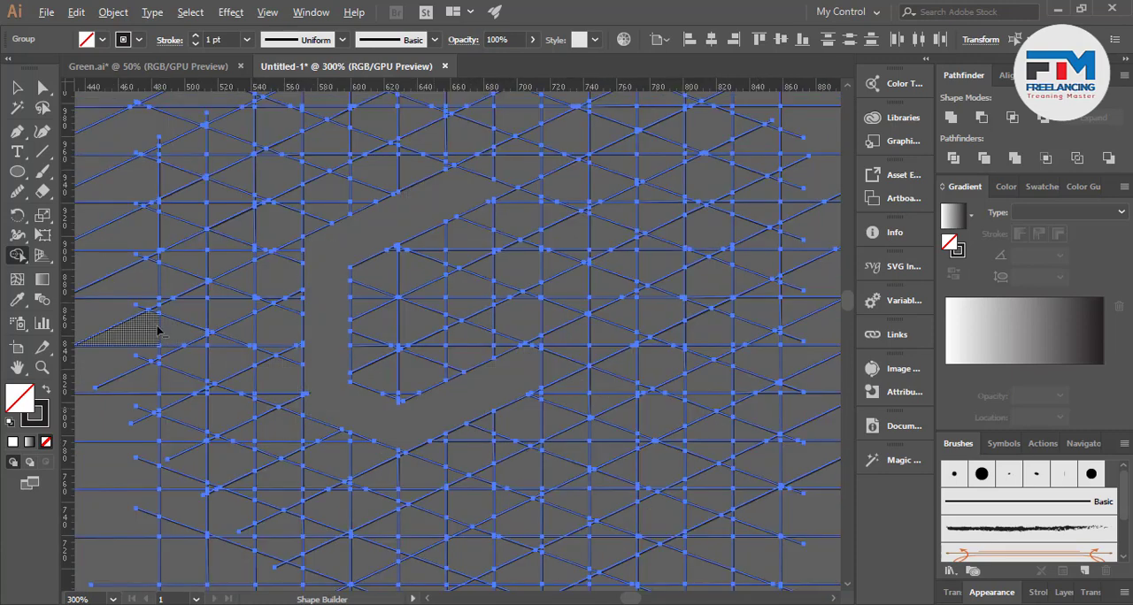
scroll(158, 331, "up", 1)
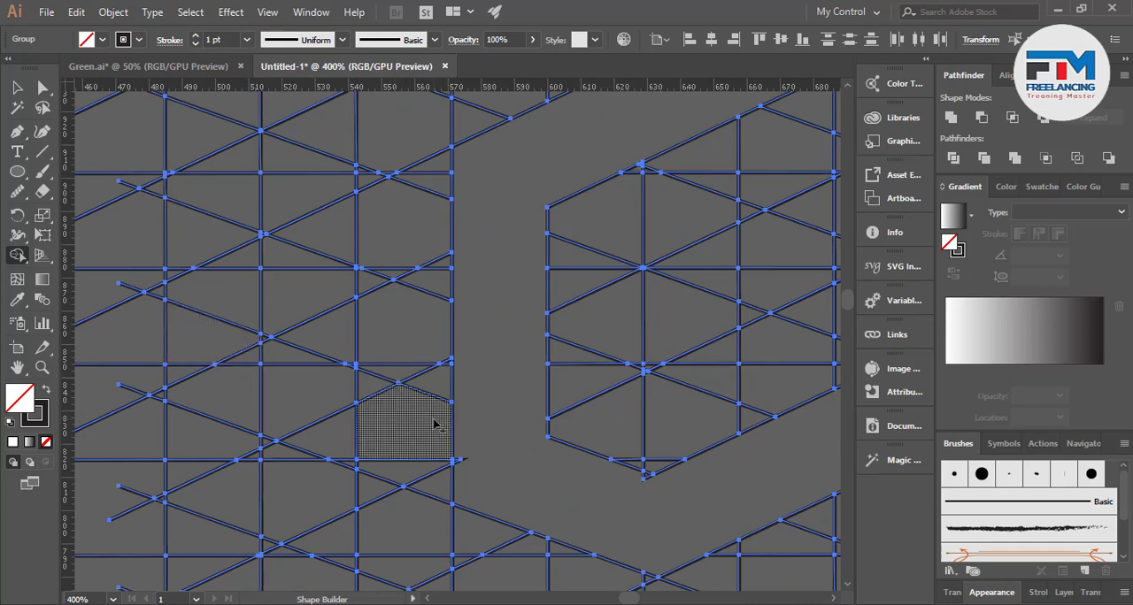
mouse_move(443, 479)
left_mouse_down()
mouse_move(238, 386)
mouse_move(263, 356)
mouse_move(245, 363)
left_mouse_up()
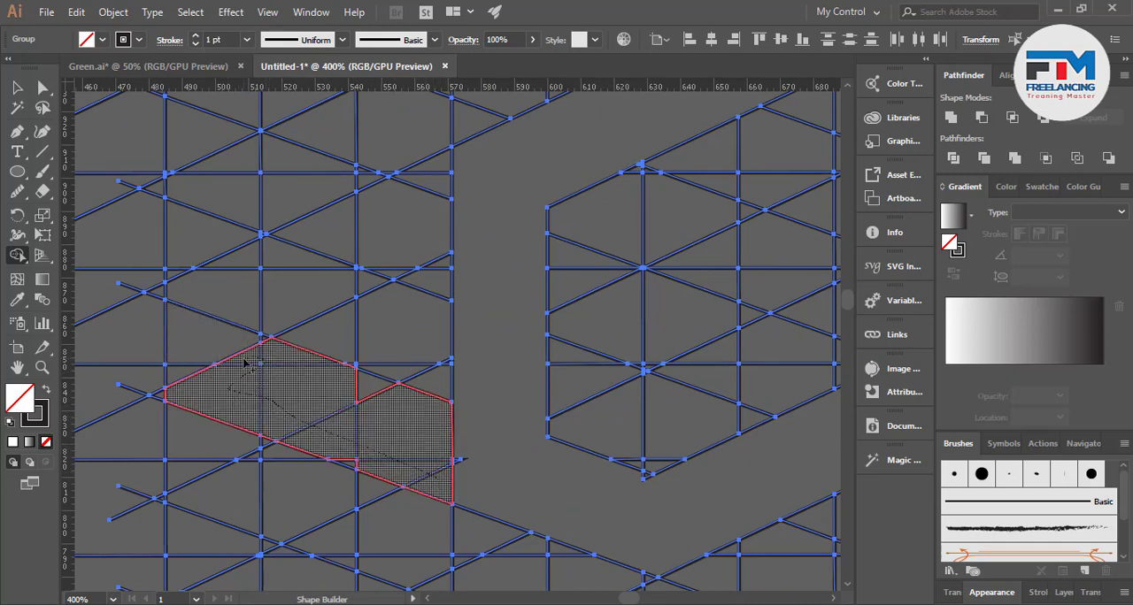
mouse_move(326, 379)
left_mouse_down()
mouse_move(384, 403)
mouse_move(349, 450)
left_mouse_up()
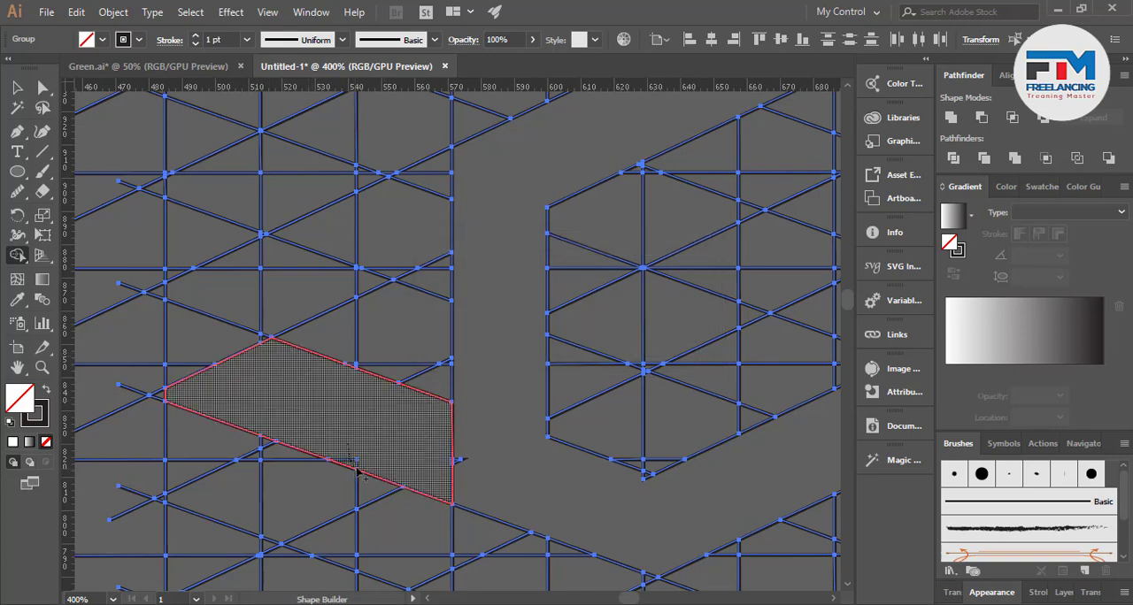
scroll(465, 460, "up", 4)
left_click_drag(412, 430, 414, 492)
Merge the cells to the left of the stem's upper part into a second, parallel falling band
scroll(436, 480, "down", 3)
scroll(435, 475, "down", 3)
scroll(397, 346, "up", 2)
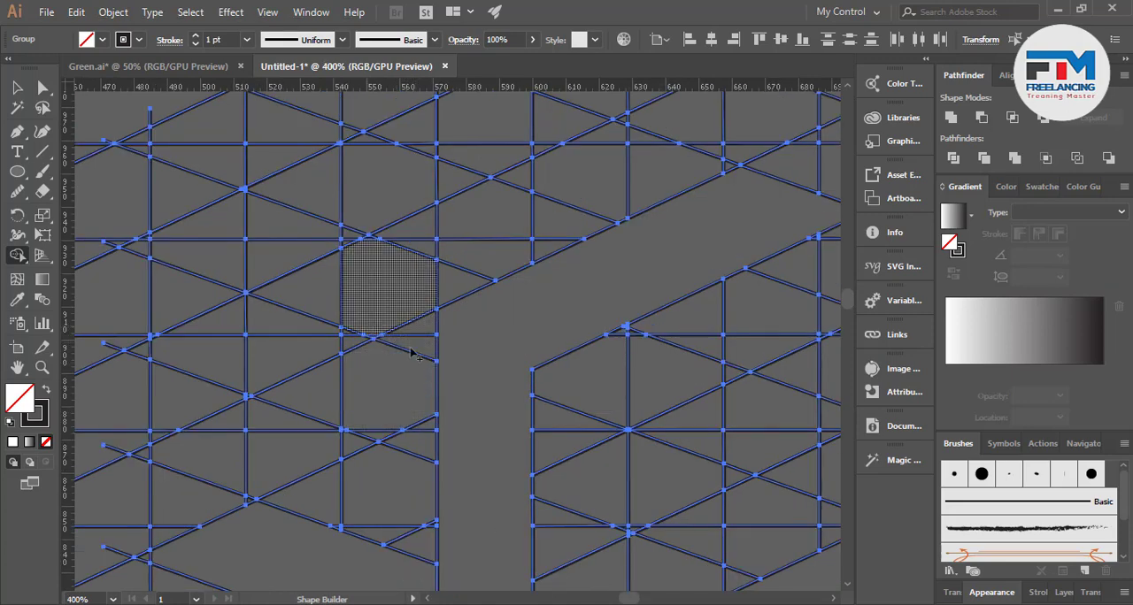
mouse_move(419, 448)
left_mouse_down()
mouse_move(283, 375)
mouse_move(210, 356)
mouse_move(218, 333)
mouse_move(275, 332)
mouse_move(350, 352)
mouse_move(342, 332)
mouse_move(382, 362)
left_mouse_up()
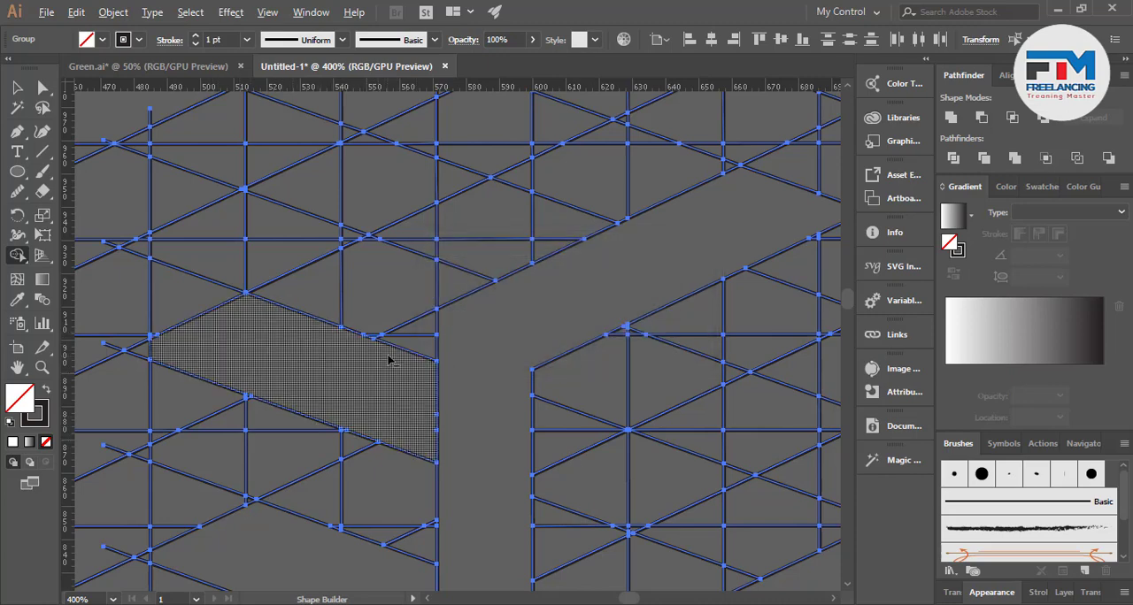
Merge the cells just right of the centre shape's stem into one slanted four-sided piece, including the tiny slivers at its corners
scroll(386, 361, "up", 5)
scroll(386, 363, "down", 4)
scroll(325, 432, "down", 3)
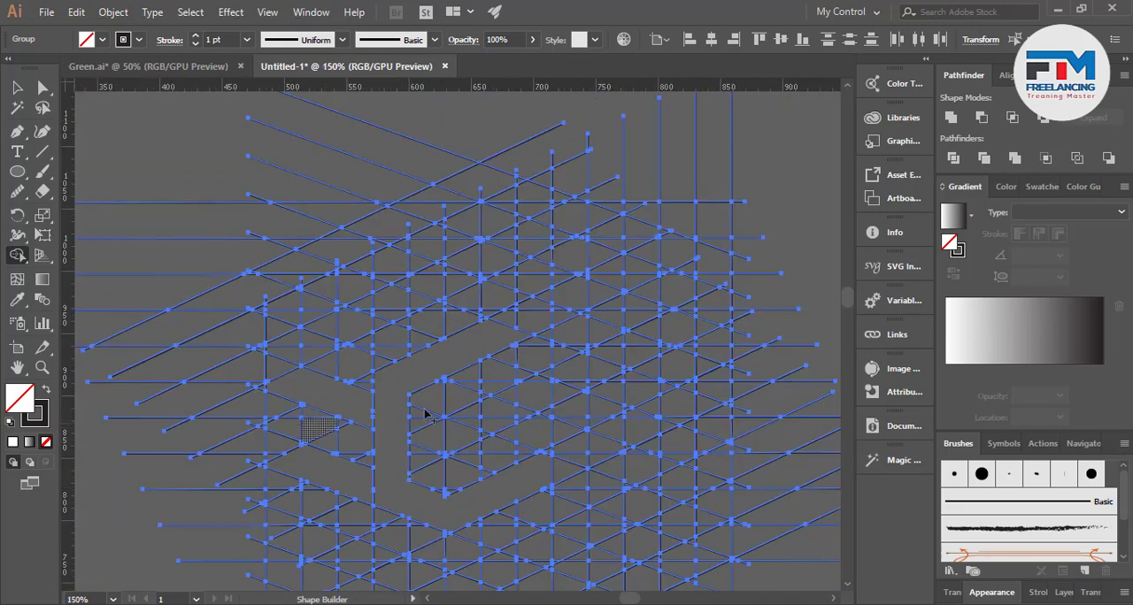
scroll(354, 404, "up", 2)
scroll(321, 365, "down", 1)
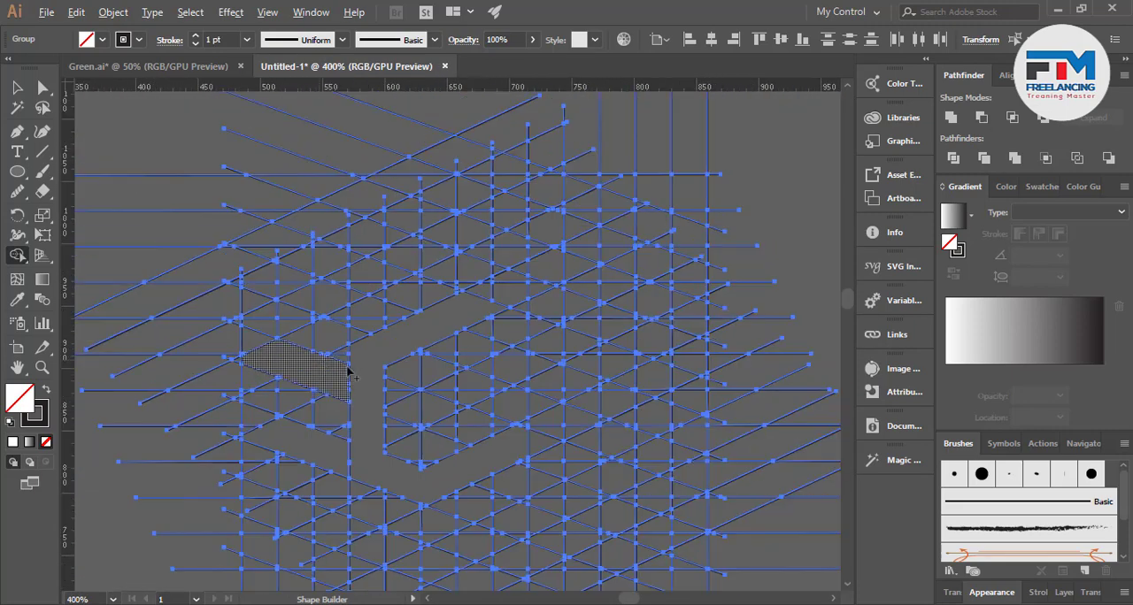
scroll(634, 414, "up", 2)
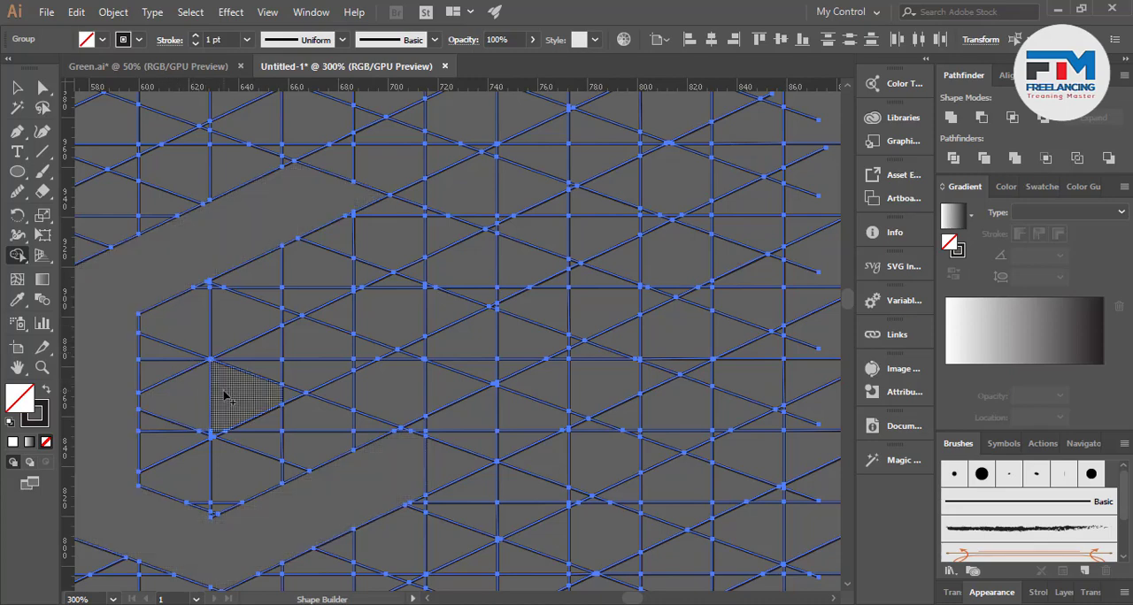
scroll(222, 416, "up", 4)
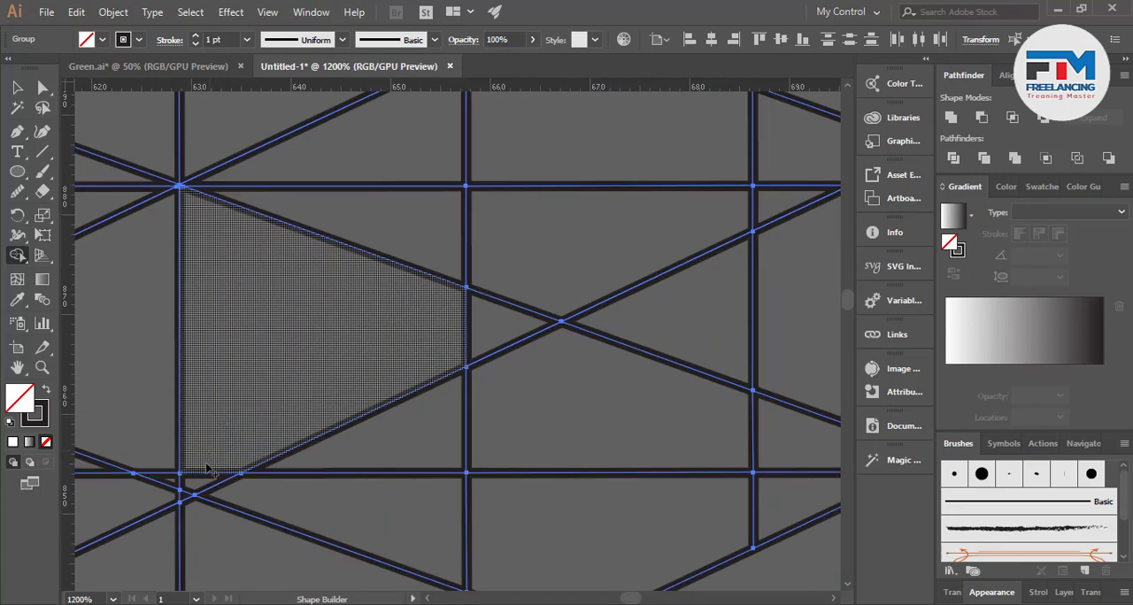
mouse_move(206, 467)
left_mouse_down()
mouse_move(198, 501)
mouse_move(187, 498)
left_mouse_up()
left_click_drag(312, 331, 348, 172)
scroll(248, 367, "down", 2)
scroll(249, 375, "down", 2)
scroll(215, 257, "up", 4)
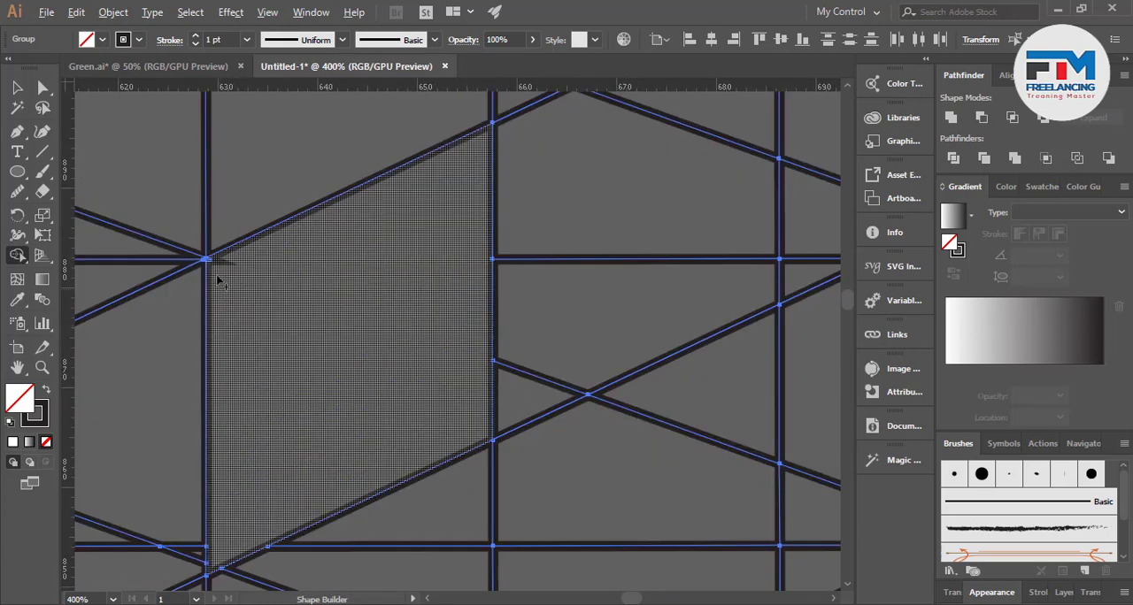
scroll(212, 266, "up", 10)
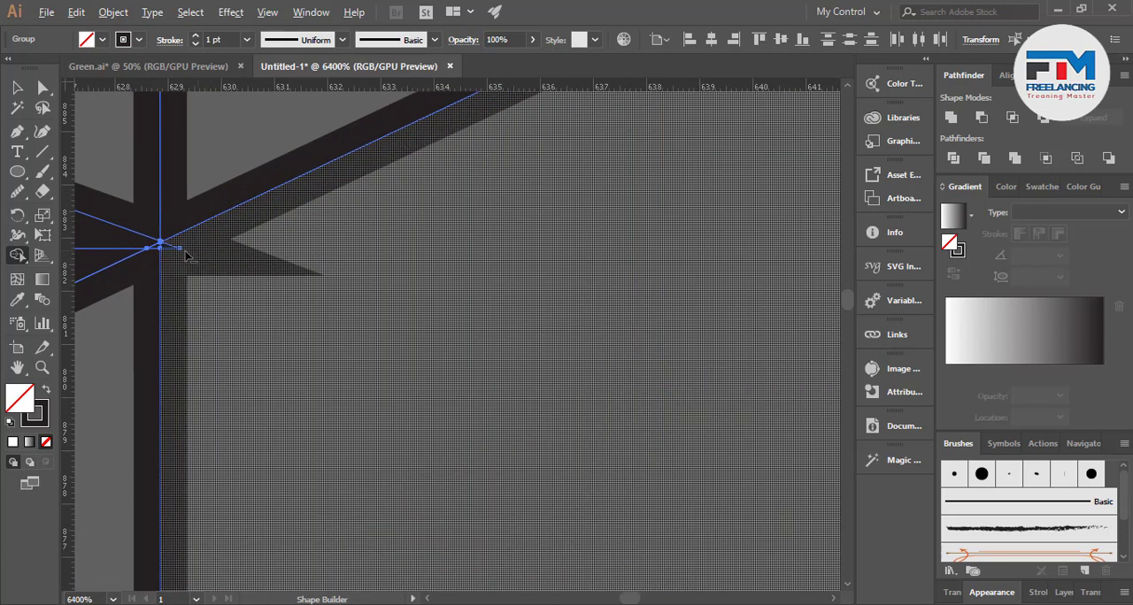
scroll(210, 239, "down", 10)
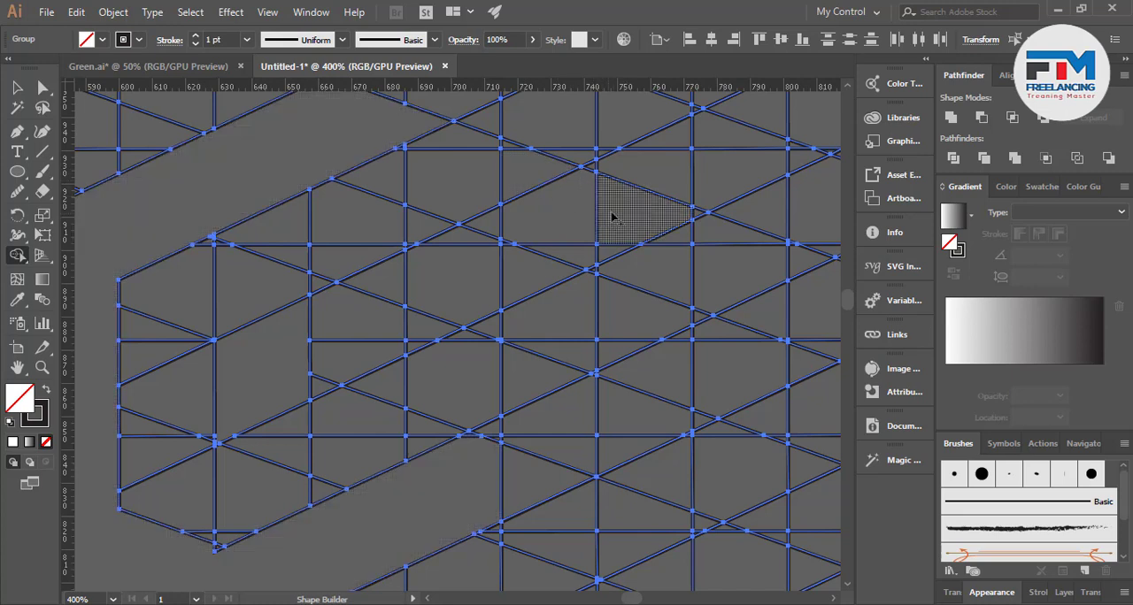
Extend the slanted piece into a rising band parallel to the upper arm by merging the cells up to its right, including the leftover edge cells
mouse_move(617, 218)
left_mouse_down()
mouse_move(518, 279)
mouse_move(364, 336)
mouse_move(306, 371)
mouse_move(367, 303)
mouse_move(514, 215)
mouse_move(509, 249)
left_mouse_up()
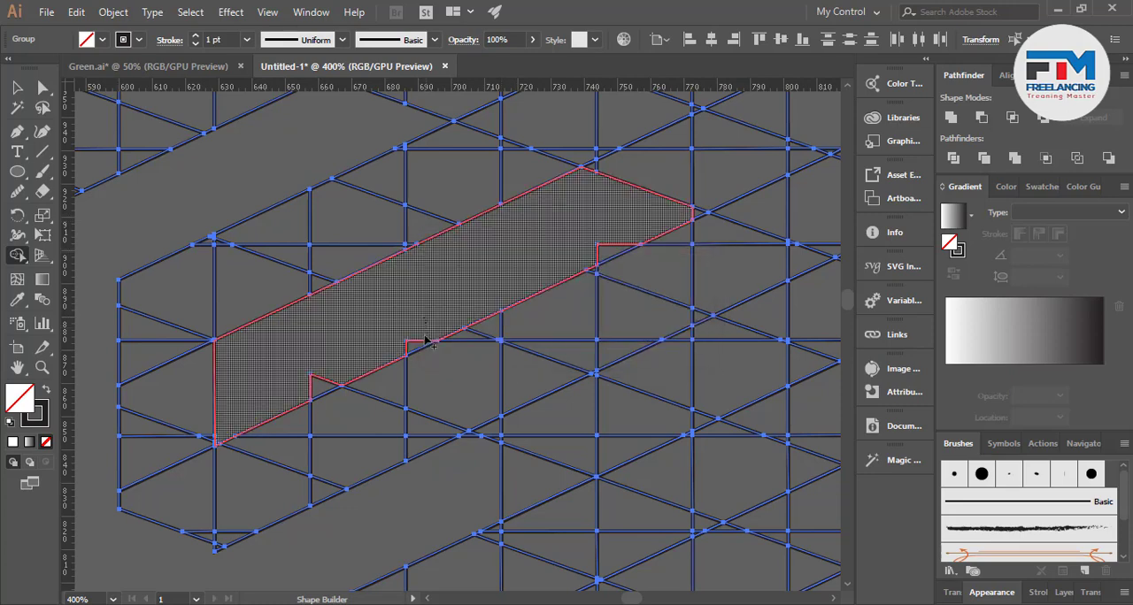
left_click_drag(315, 383, 317, 383)
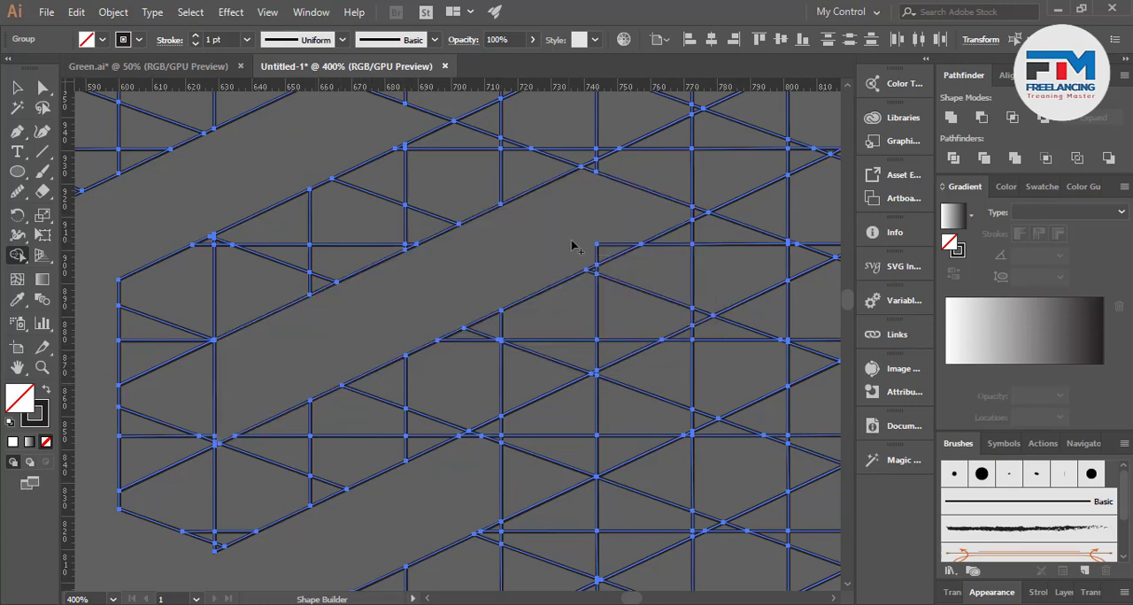
left_click_drag(574, 242, 607, 251)
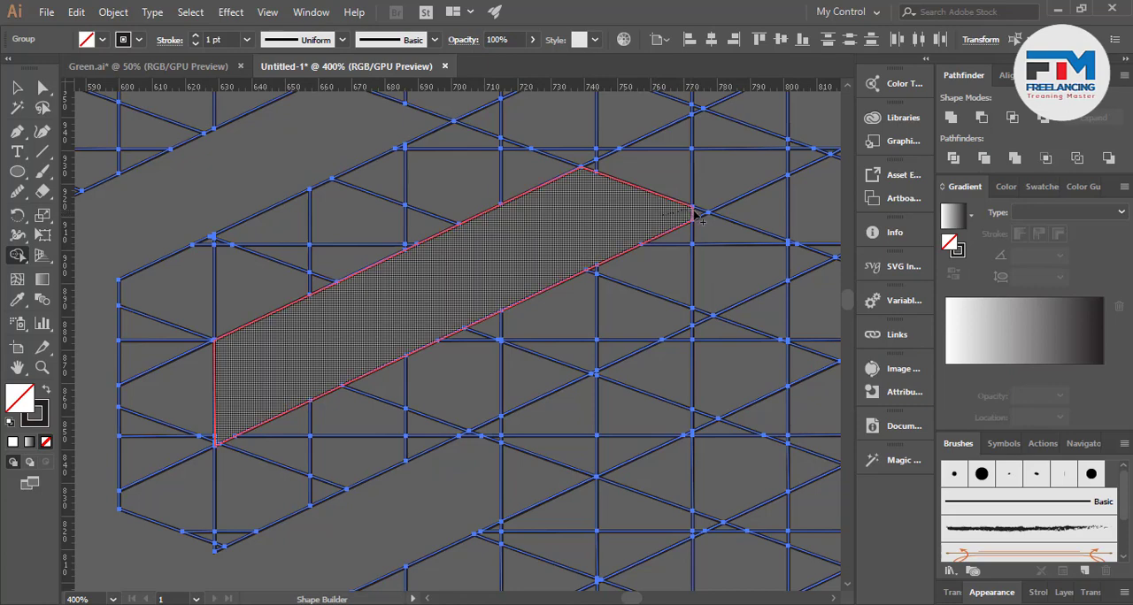
Merge the cells below the rising band's right end into it to form a vertical bar going down
scroll(304, 354, "down", 2)
scroll(546, 332, "up", 2)
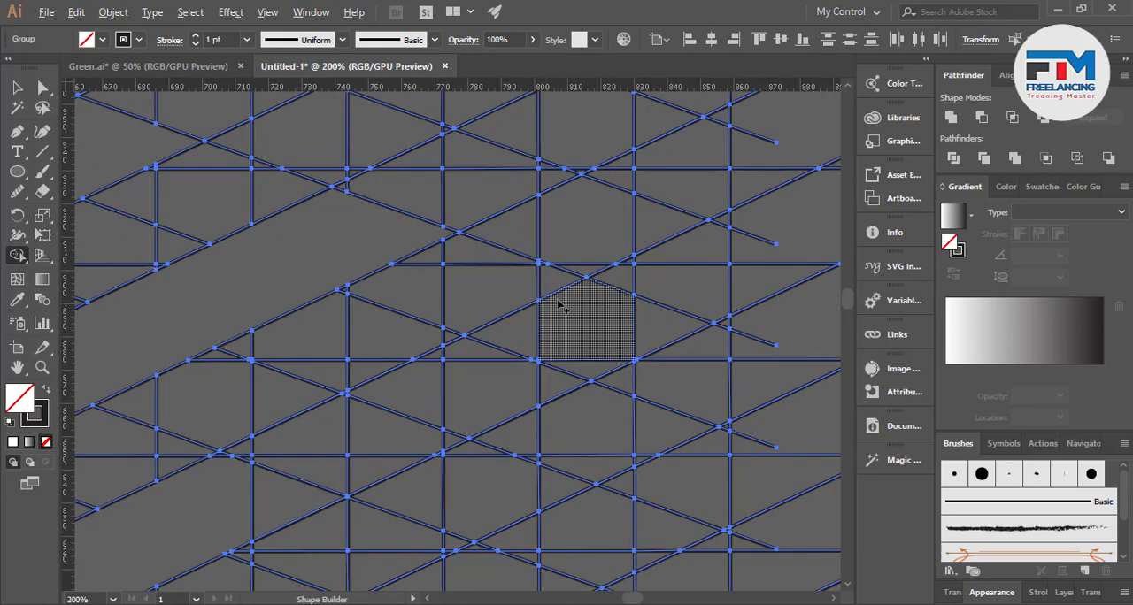
scroll(558, 304, "down", 2)
scroll(559, 304, "down", 2)
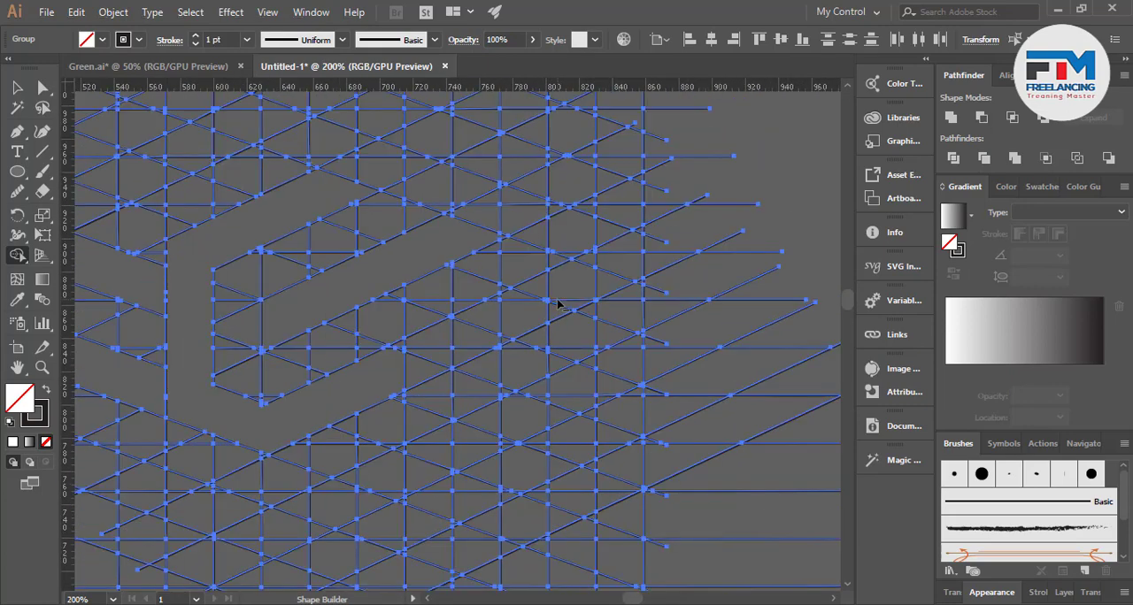
scroll(487, 251, "up", 4)
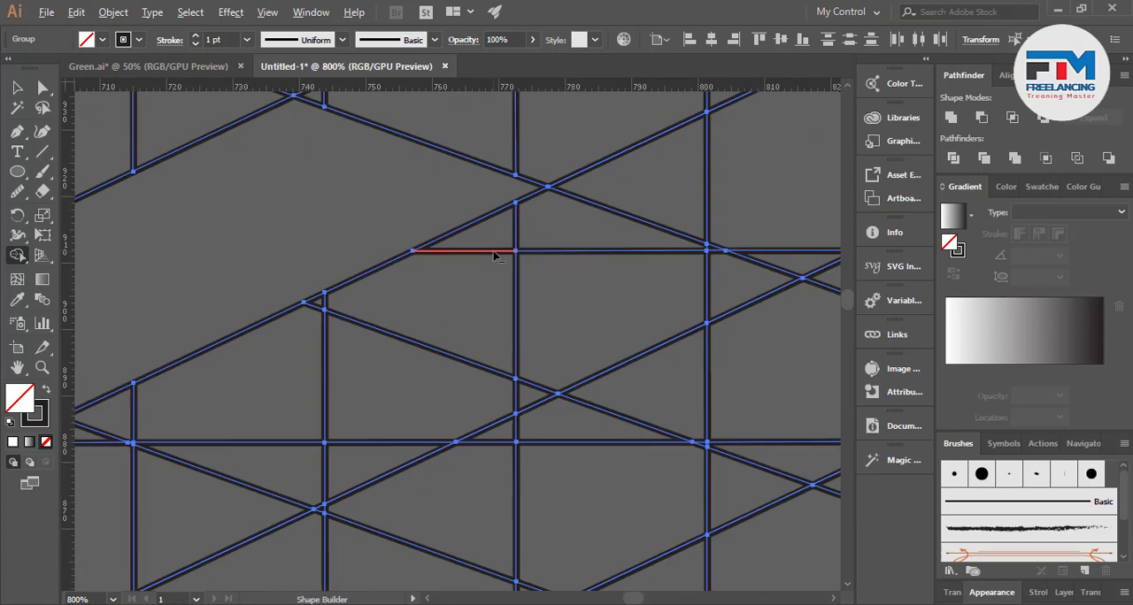
left_click_drag(487, 212, 478, 335)
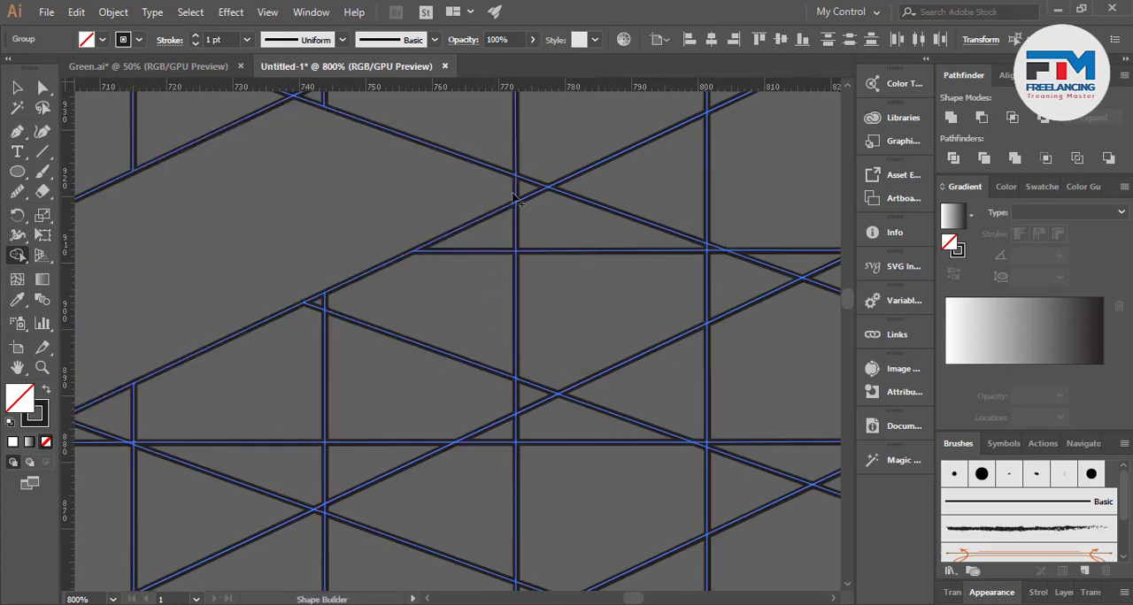
mouse_move(466, 292)
left_mouse_down()
mouse_move(442, 418)
mouse_move(438, 407)
left_mouse_up()
scroll(416, 310, "down", 3)
mouse_move(390, 228)
left_mouse_down()
mouse_move(369, 327)
mouse_move(373, 436)
left_mouse_up()
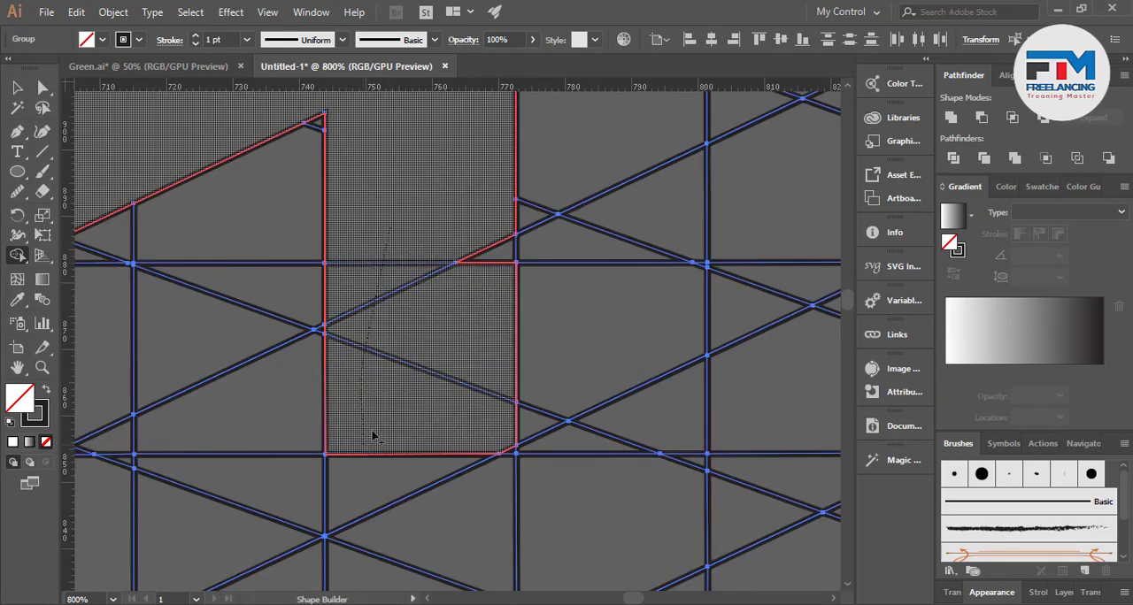
left_click_drag(491, 281, 468, 474)
key("ctrl+minus")
key("ctrl+minus")
key("ctrl+minus")
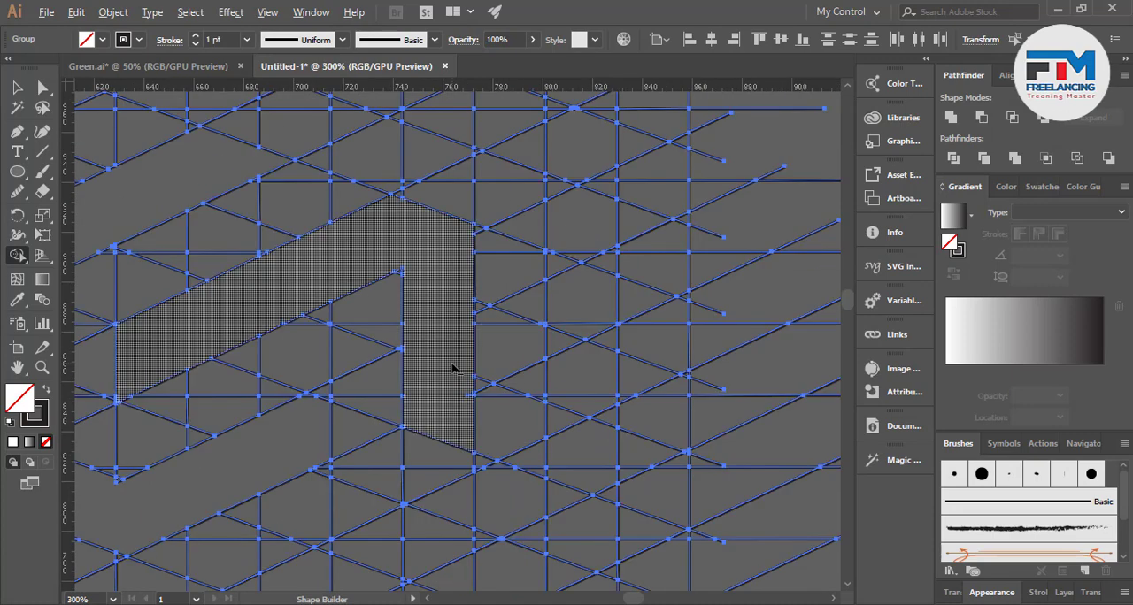
Lengthen the vertical bar downward by merging the cells beneath it, including the small sliver at its left edge
scroll(549, 365, "down", 1)
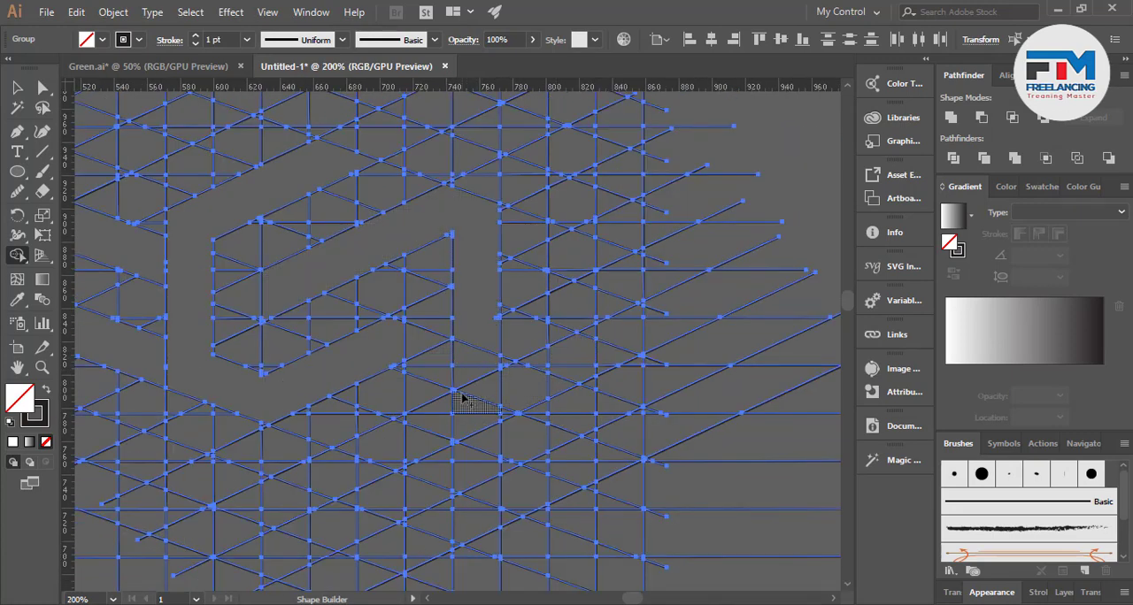
scroll(461, 398, "up", 2)
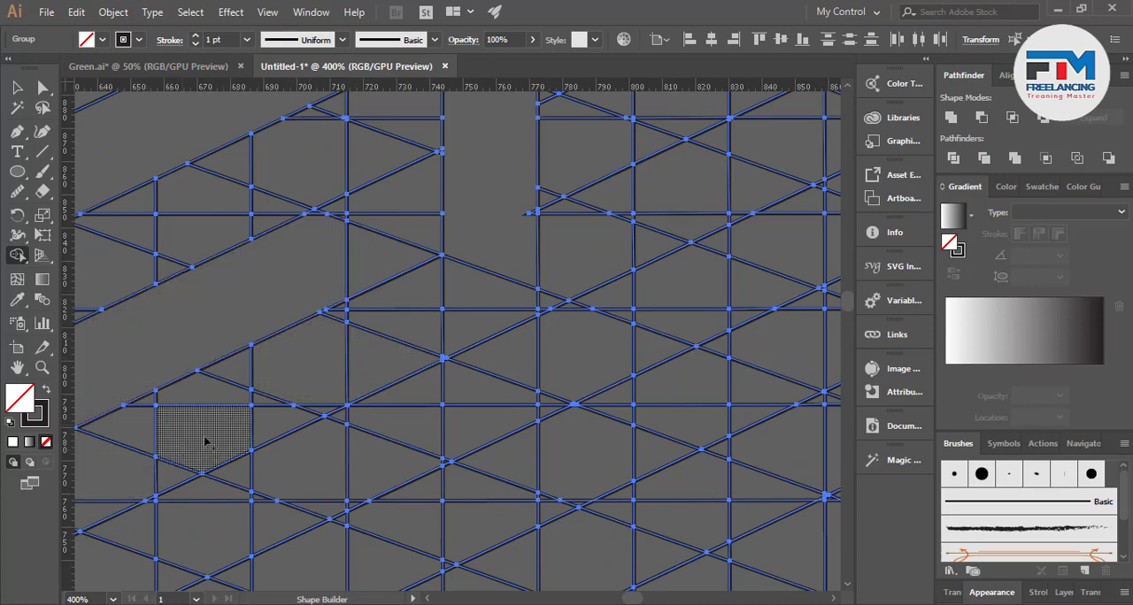
mouse_move(478, 425)
left_mouse_down()
mouse_move(486, 261)
mouse_move(491, 339)
left_mouse_up()
scroll(423, 477, "up", 4)
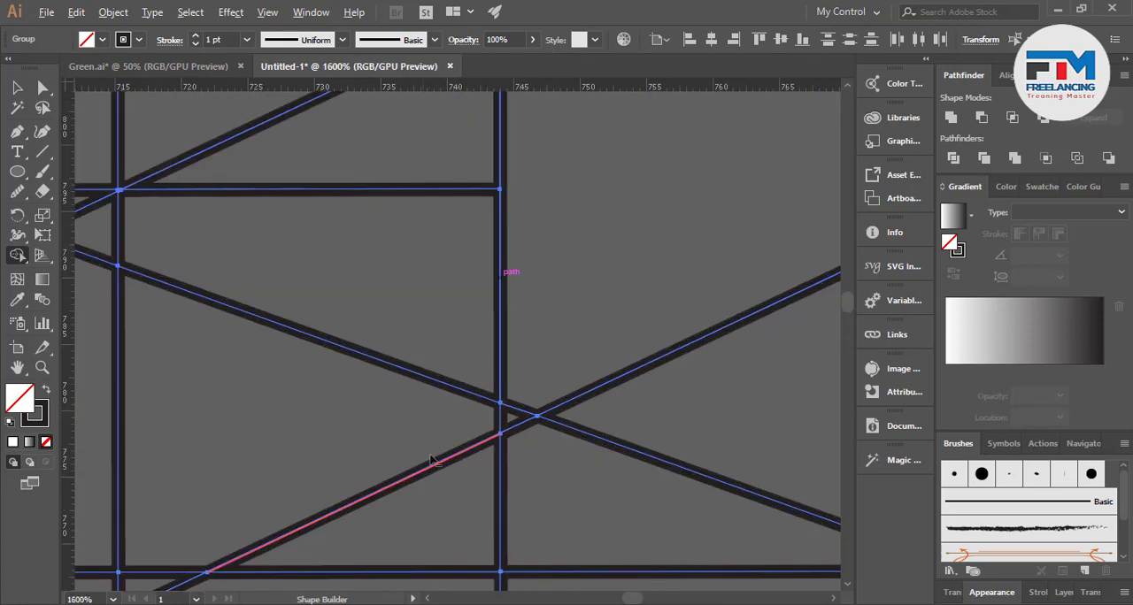
left_click_drag(540, 372, 512, 416)
scroll(572, 334, "down", 1)
scroll(582, 336, "down", 5)
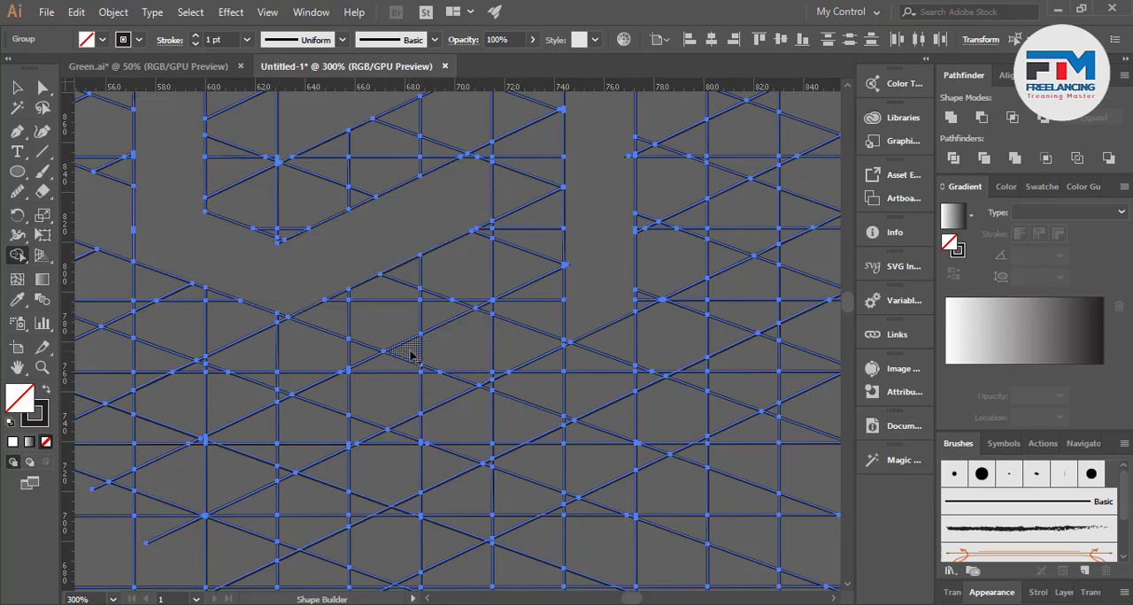
Merge the cells down to the left of the vertical bar's base into it to form a lower slanted arm
mouse_move(409, 350)
left_mouse_down()
mouse_move(472, 380)
mouse_move(545, 292)
mouse_move(564, 289)
mouse_move(567, 317)
left_mouse_up()
scroll(479, 351, "up", 4)
left_click_drag(524, 366, 542, 433)
left_click_drag(482, 240, 534, 193)
scroll(508, 354, "down", 6)
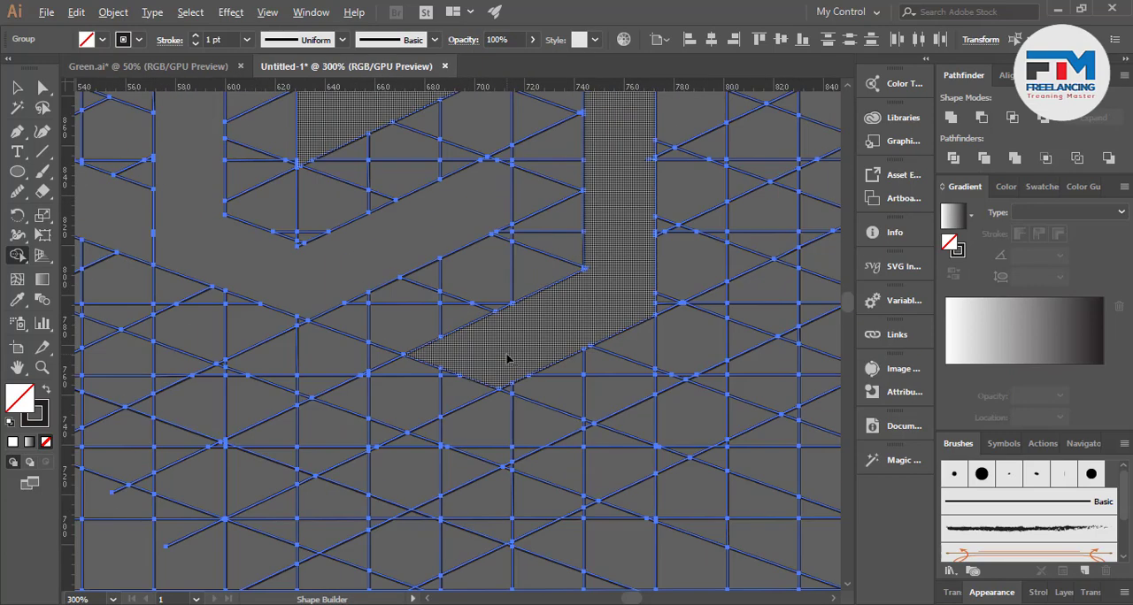
Try to merge the cells right of the vertical bar's lower part into a rising band two grid columns wide
scroll(506, 366, "up", 2)
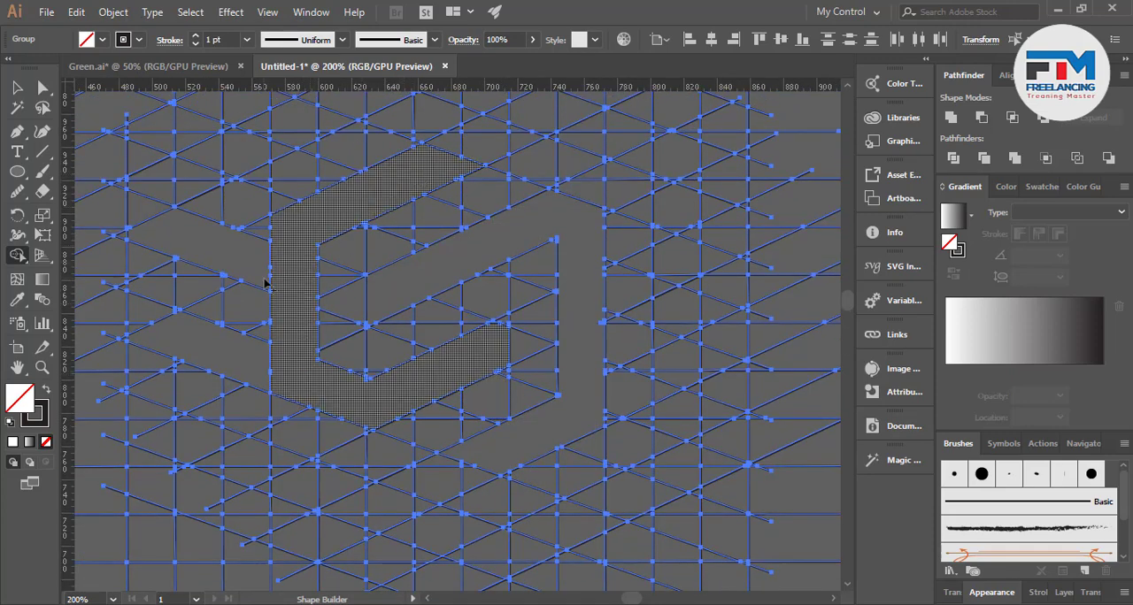
scroll(264, 282, "up", 4)
scroll(336, 293, "down", 2)
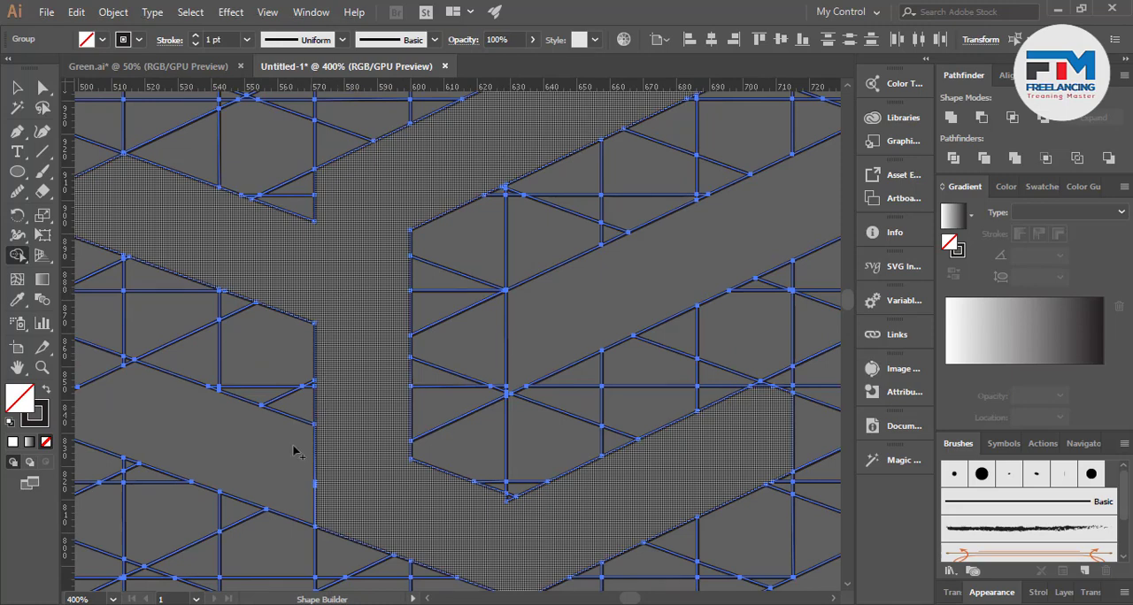
scroll(327, 455, "down", 2)
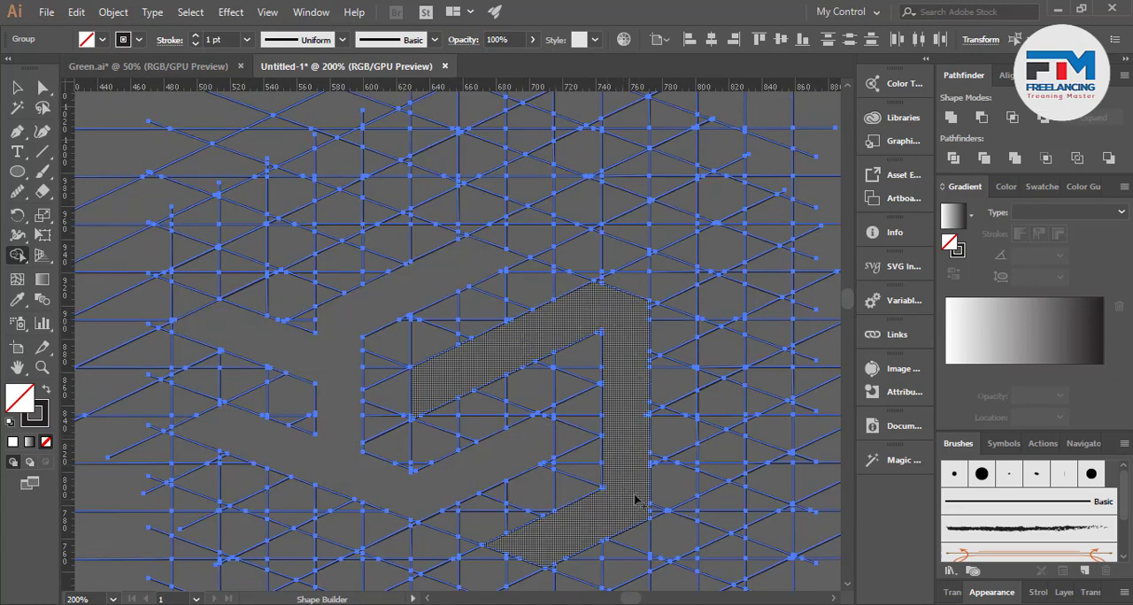
scroll(668, 473, "up", 3)
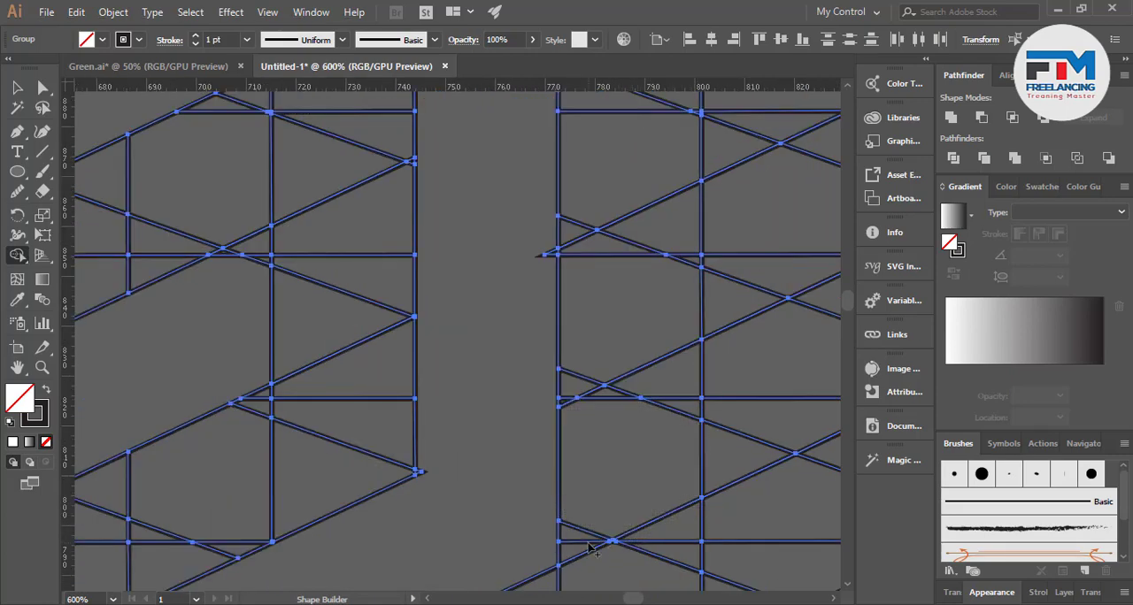
scroll(363, 470, "down", 1)
scroll(622, 490, "up", 1)
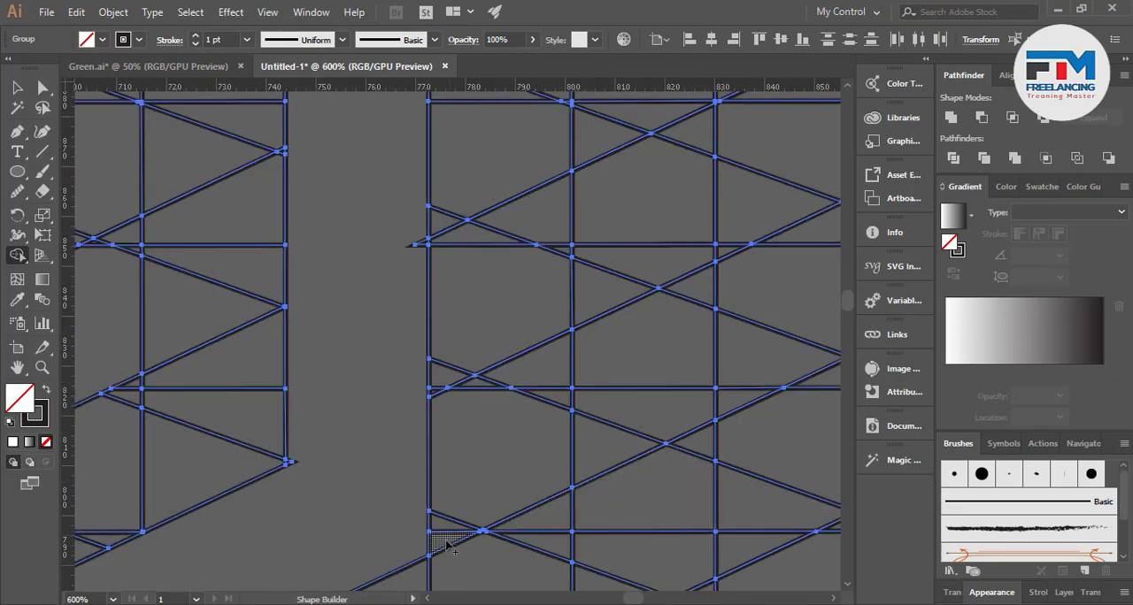
left_click_drag(451, 549, 473, 489)
mouse_move(471, 403)
left_mouse_down()
mouse_move(557, 364)
mouse_move(568, 421)
mouse_move(600, 378)
left_mouse_up()
left_click_drag(693, 298, 695, 300)
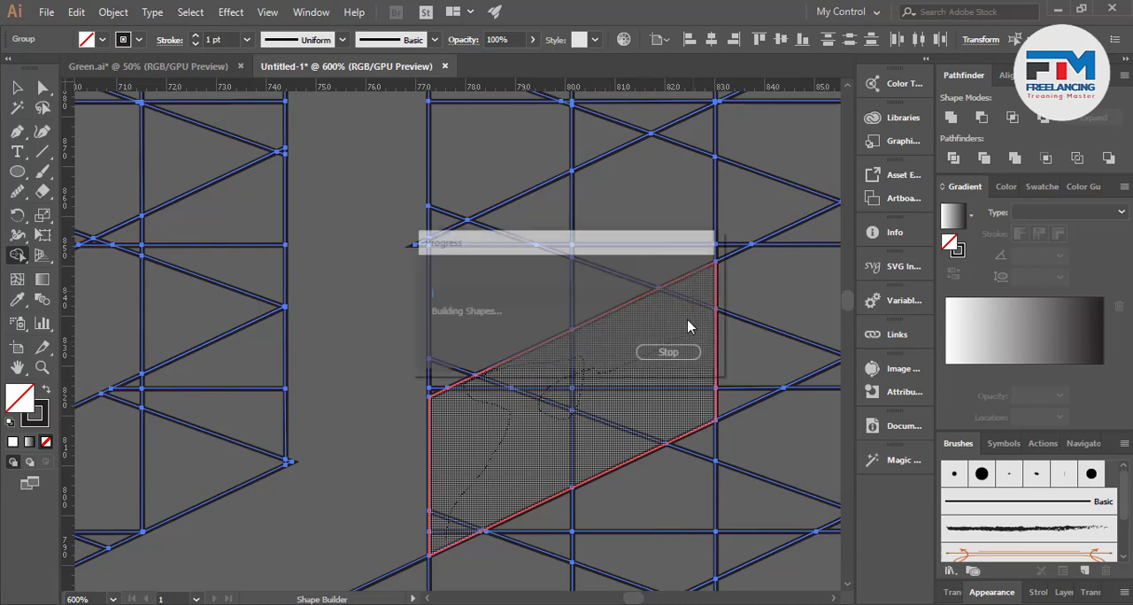
scroll(507, 457, "down", 2)
scroll(548, 440, "down", 2)
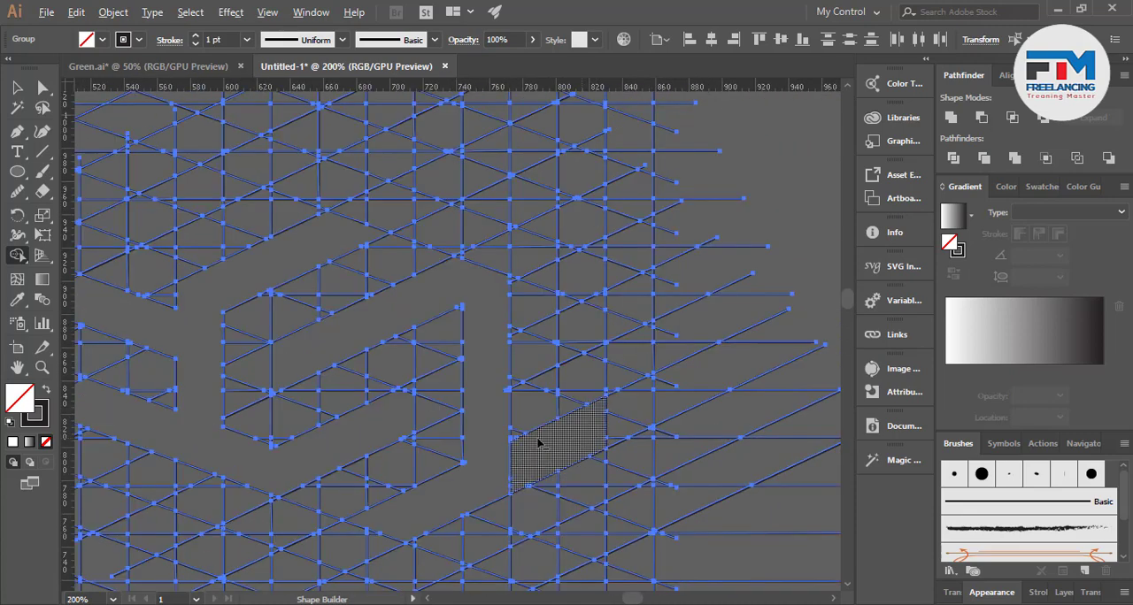
Undo the two-column band and merge the cells right of the vertical bar into a longer rising band three grid columns wide
scroll(449, 435, "left", 3)
scroll(188, 347, "up", 3)
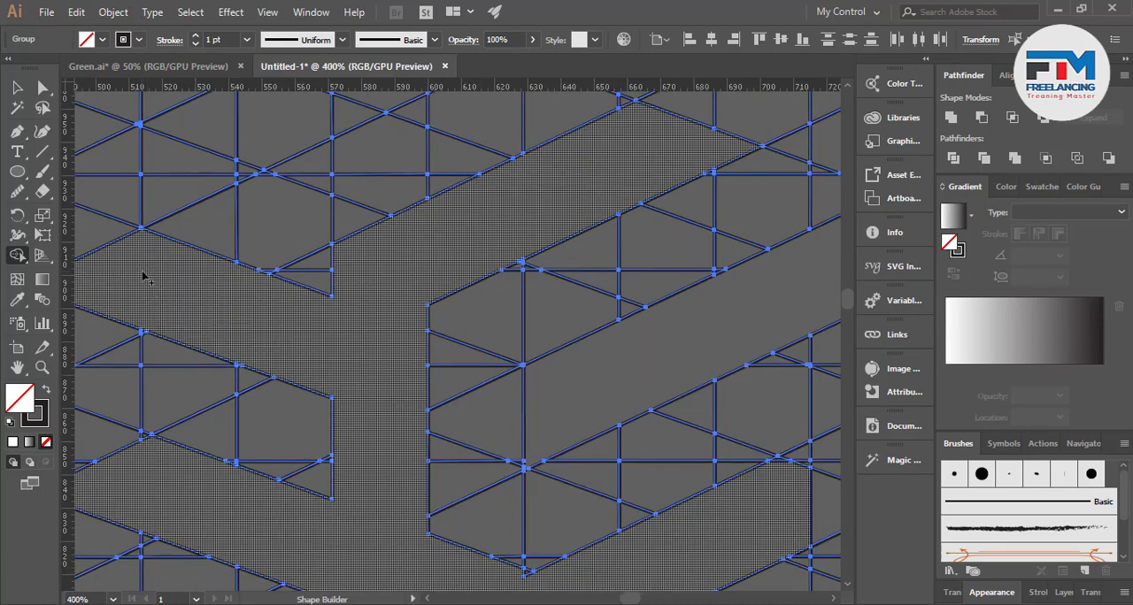
scroll(143, 276, "down", 2)
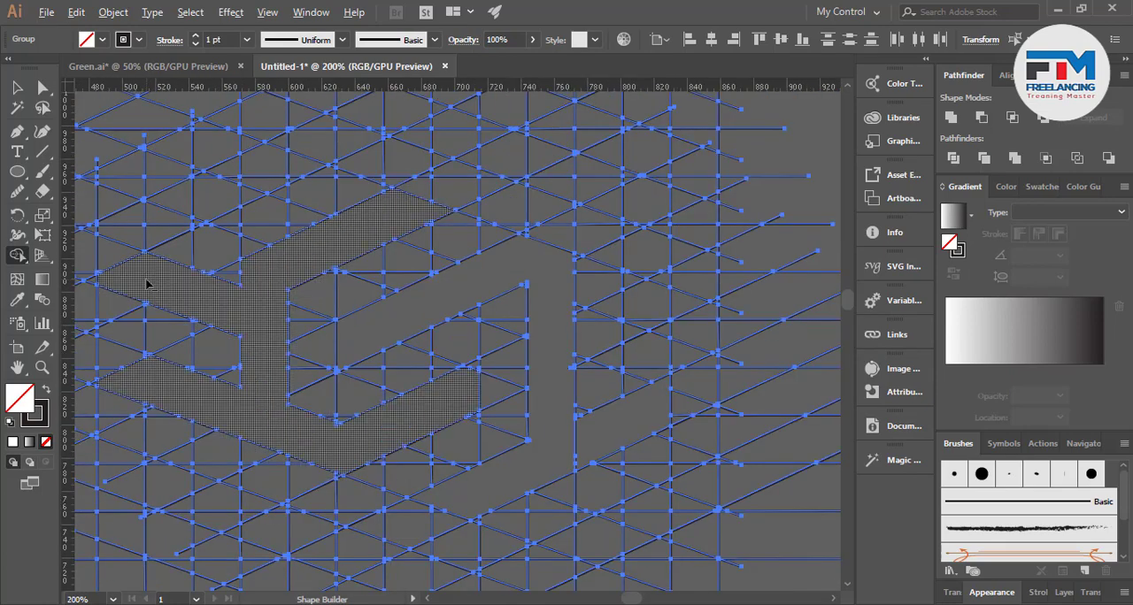
scroll(660, 381, "up", 3)
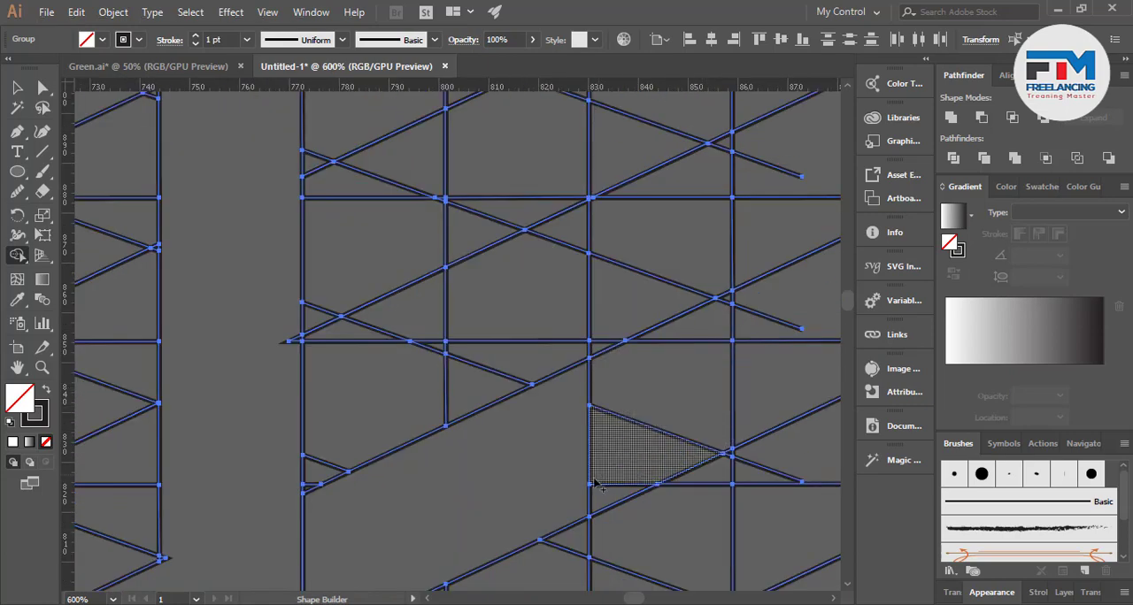
scroll(531, 454, "down", 1)
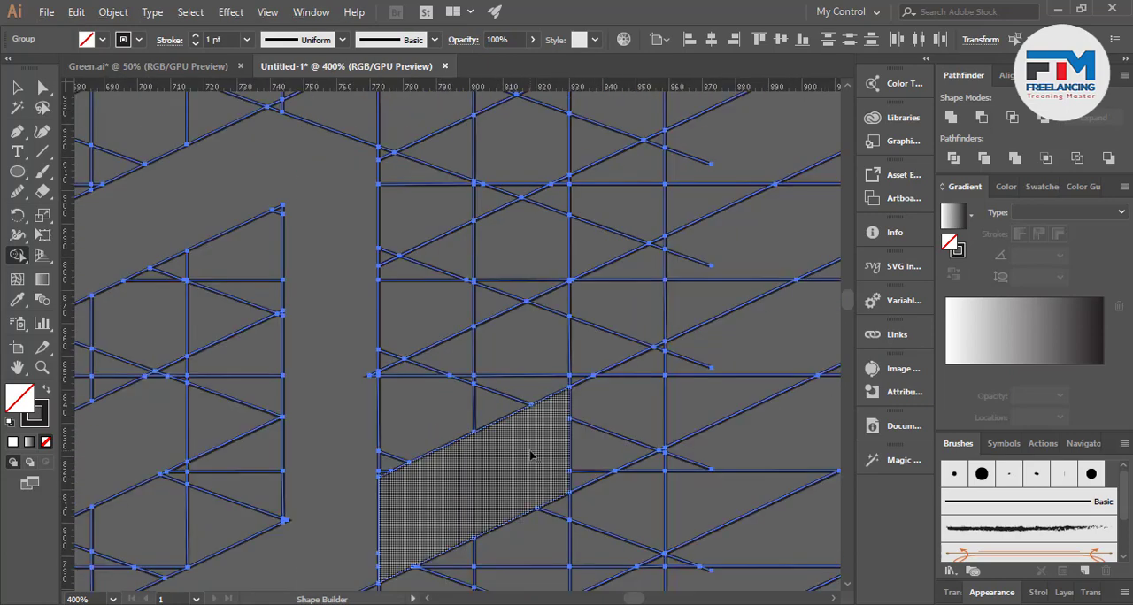
scroll(531, 449, "down", 1)
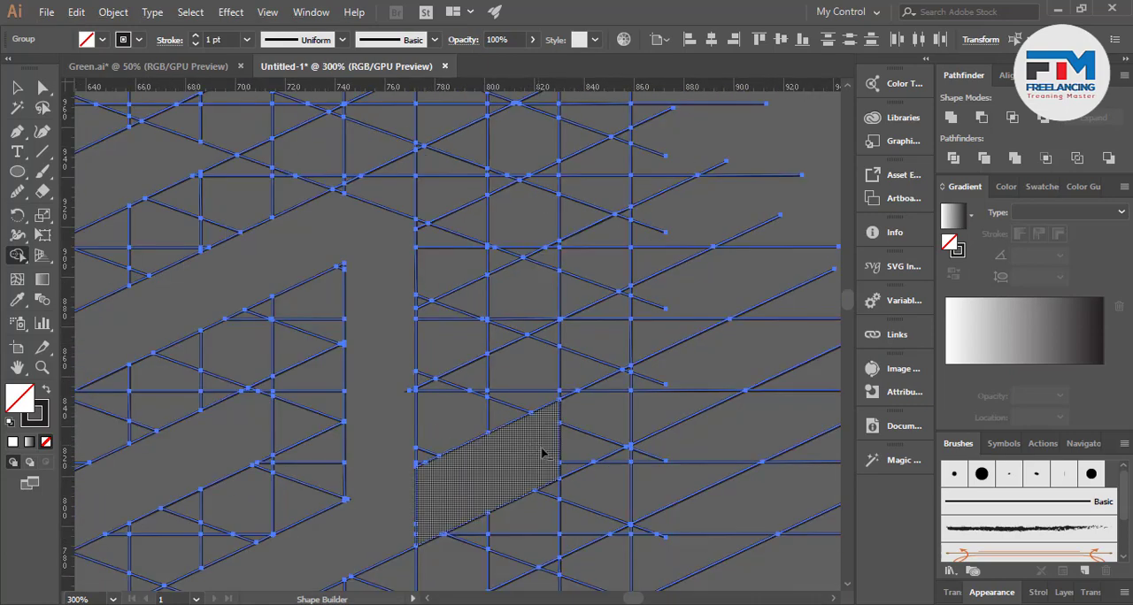
scroll(542, 453, "up", 1)
left_click_drag(559, 460, 559, 459)
key("ctrl+a")
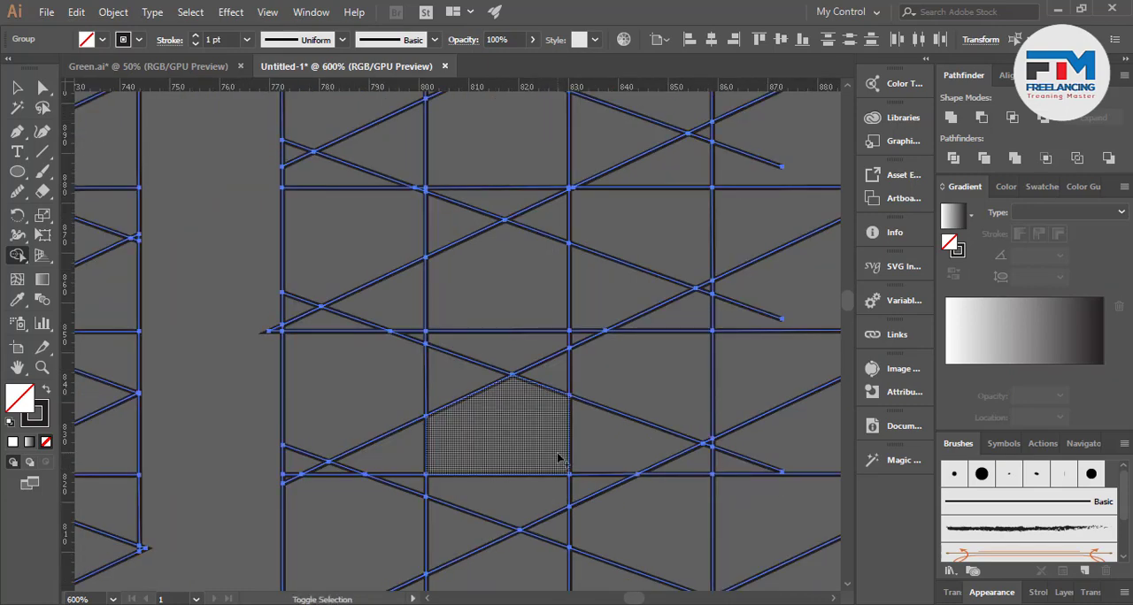
mouse_move(559, 411)
left_mouse_down()
mouse_move(591, 374)
mouse_move(612, 379)
mouse_move(571, 475)
mouse_move(585, 483)
mouse_move(561, 470)
left_mouse_up()
scroll(561, 470, "down", 4)
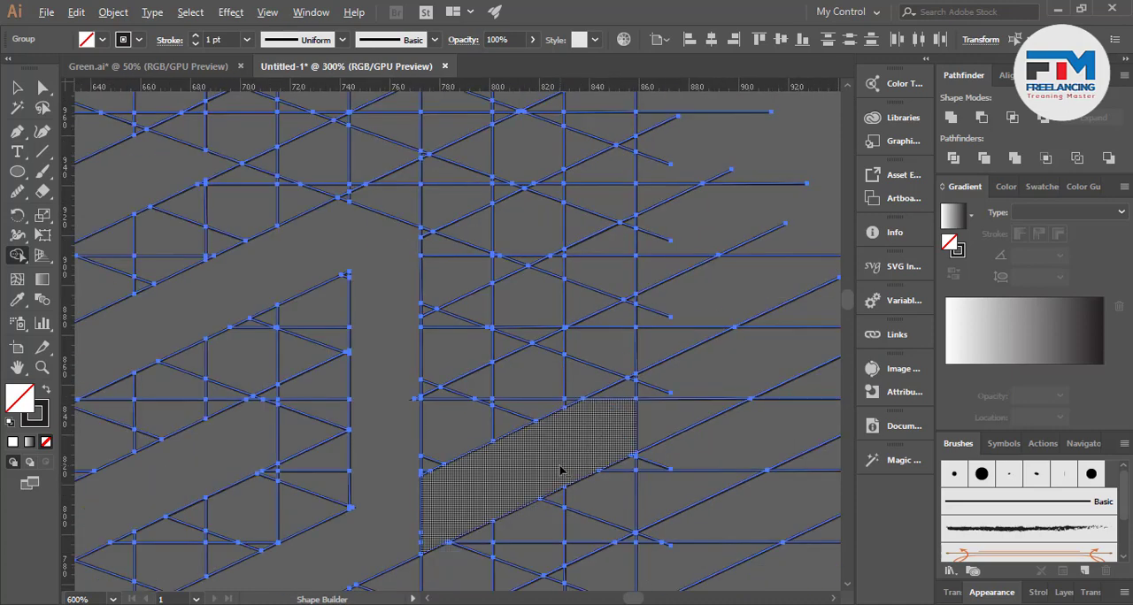
Merge the cells right of the vertical bar's upper part into a rising band three grid columns wide
scroll(560, 431, "up", 2)
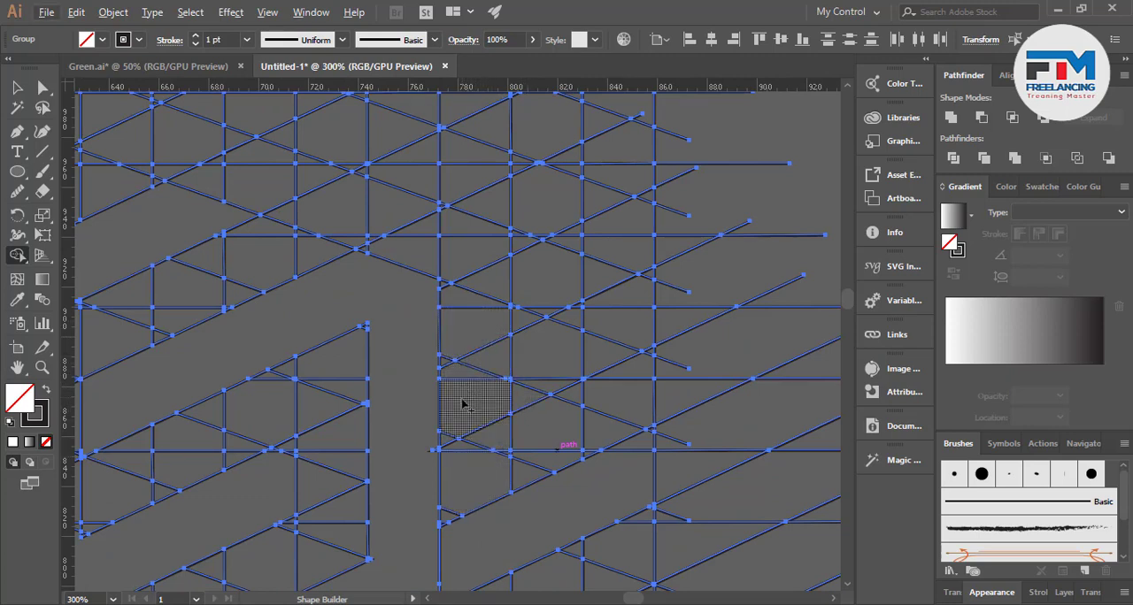
mouse_move(462, 404)
left_mouse_down()
mouse_move(489, 363)
mouse_move(451, 439)
mouse_move(524, 376)
mouse_move(507, 375)
mouse_move(499, 383)
mouse_move(521, 402)
left_mouse_up()
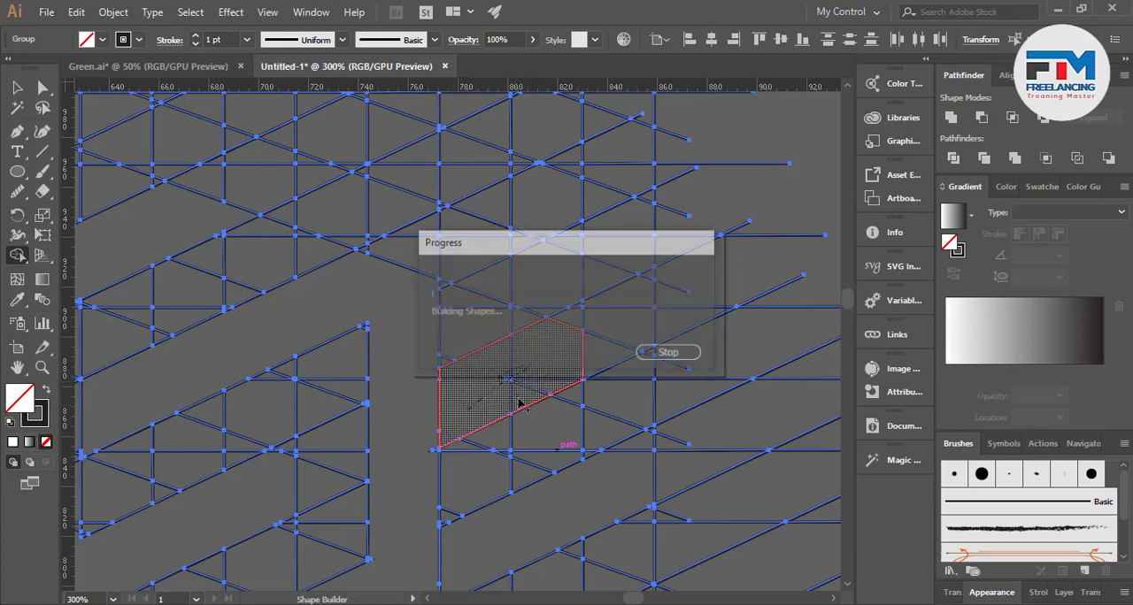
mouse_move(573, 320)
left_mouse_down()
mouse_move(611, 313)
mouse_move(579, 357)
left_mouse_up()
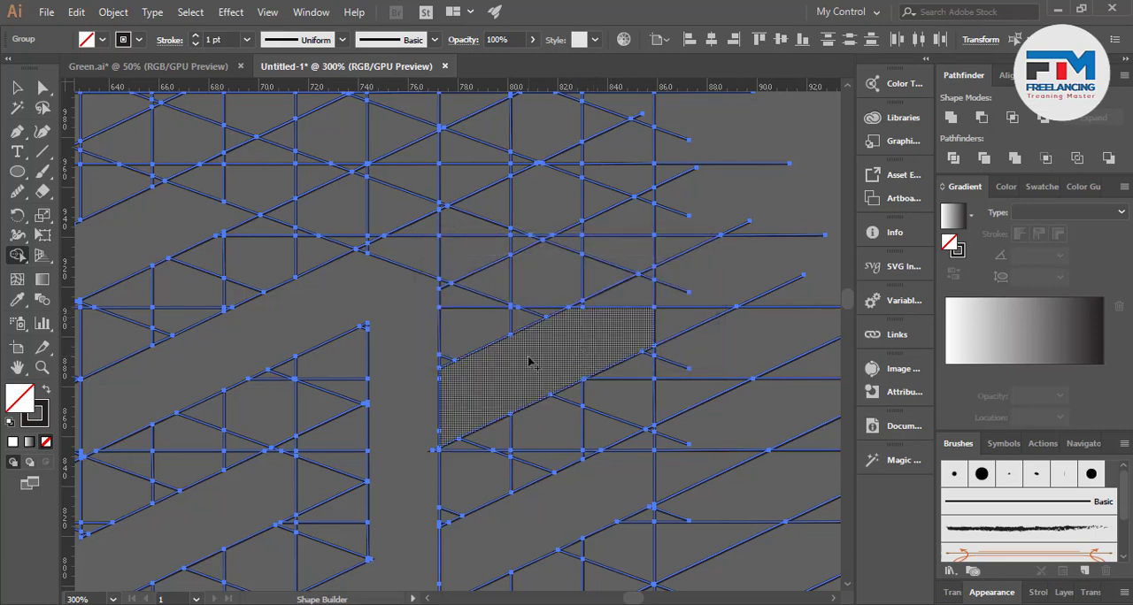
key("ctrl+1")
scroll(402, 400, "up", 2)
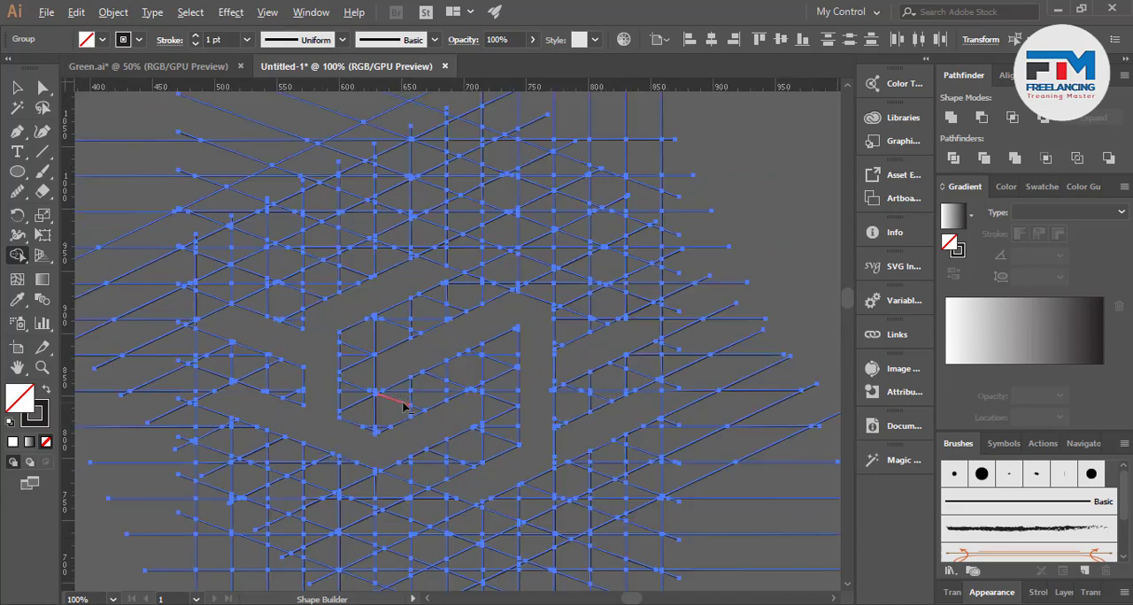
Merge the cells beneath the interlocking shapes into a wide V-shaped band
scroll(402, 409, "down", 5)
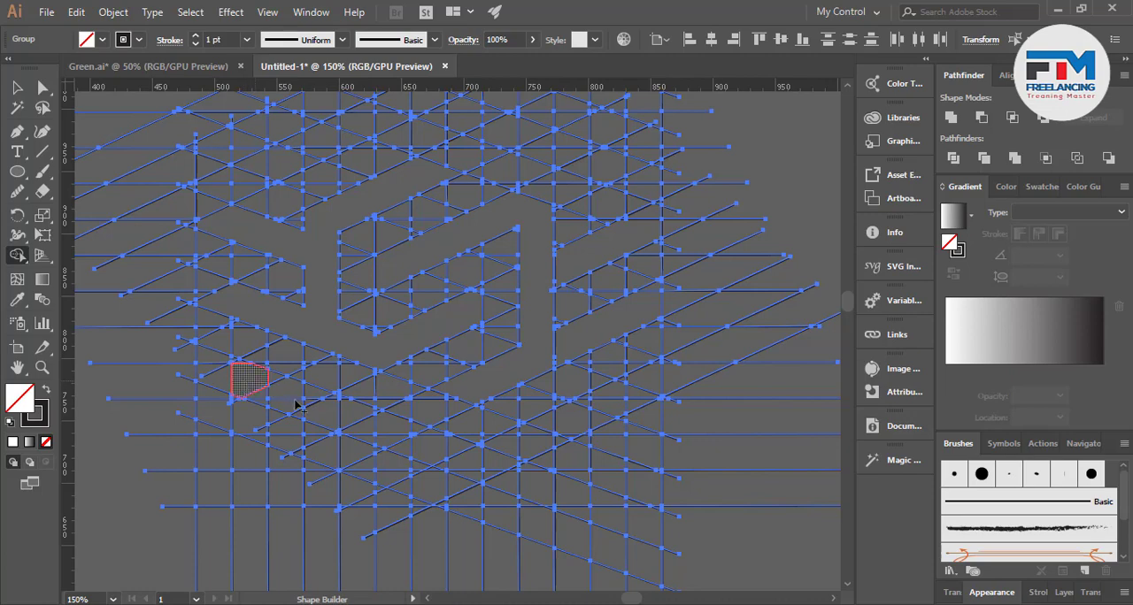
left_click_drag(298, 405, 475, 477)
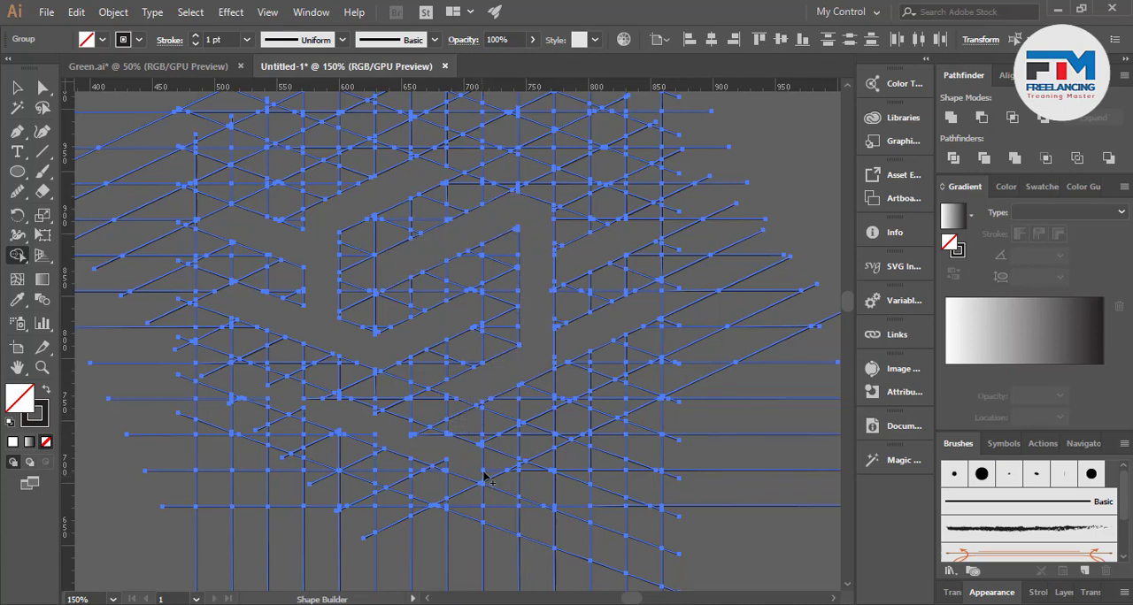
left_click_drag(548, 437, 638, 381)
Merge the leftover corner cells along the V band's right arm and around its vertex into the band
scroll(522, 456, "up", 2)
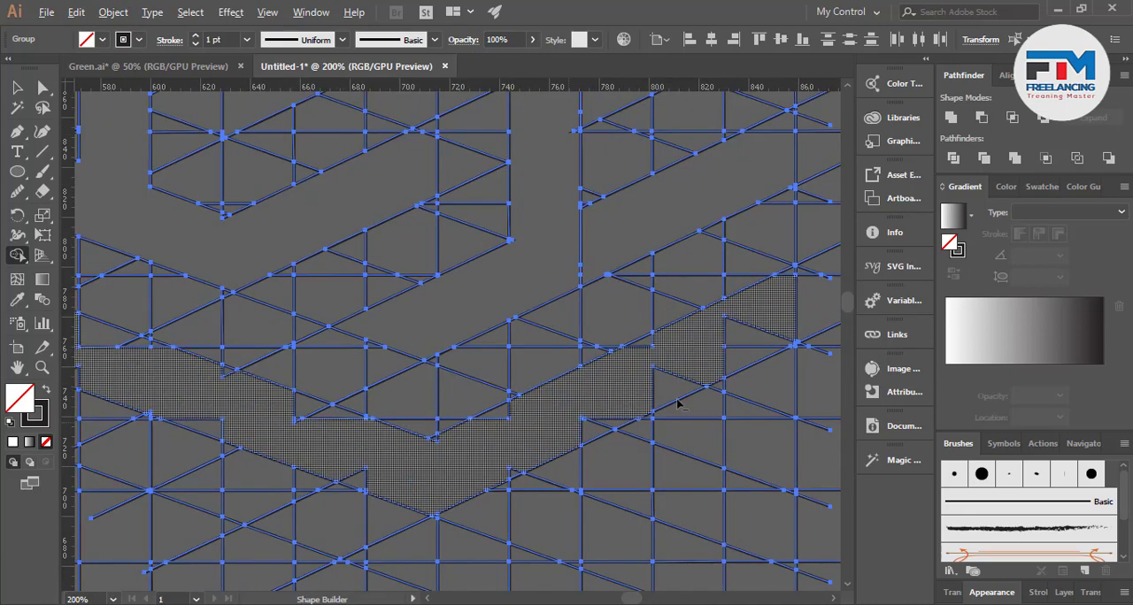
scroll(476, 421, "up", 3)
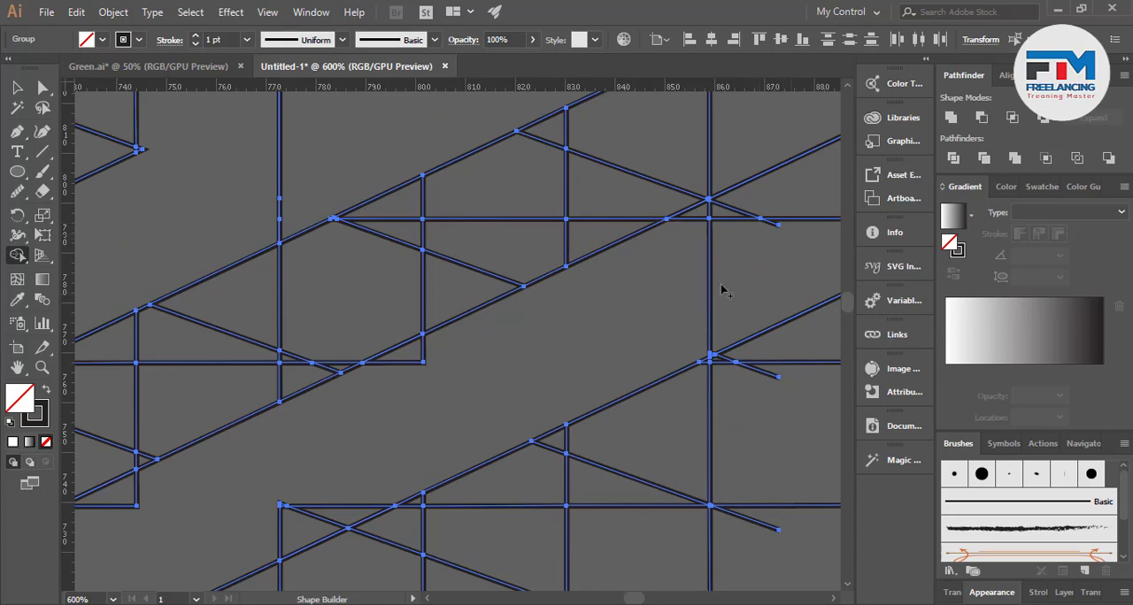
scroll(721, 290, "down", 3)
scroll(567, 268, "up", 4)
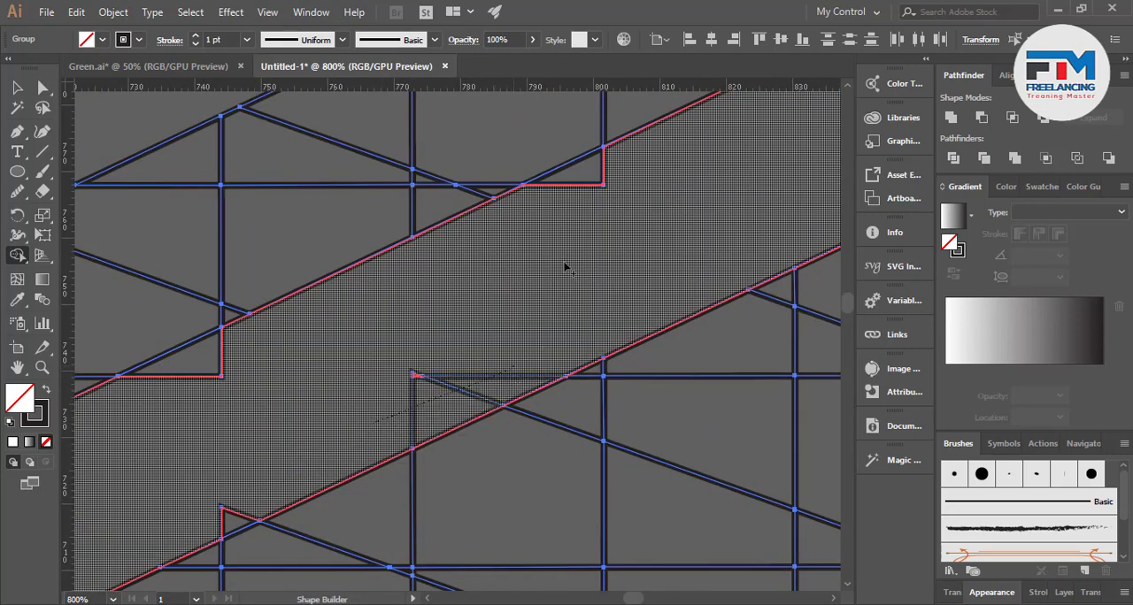
left_click_drag(567, 268, 597, 167)
scroll(632, 271, "down", 3)
scroll(331, 423, "up", 2)
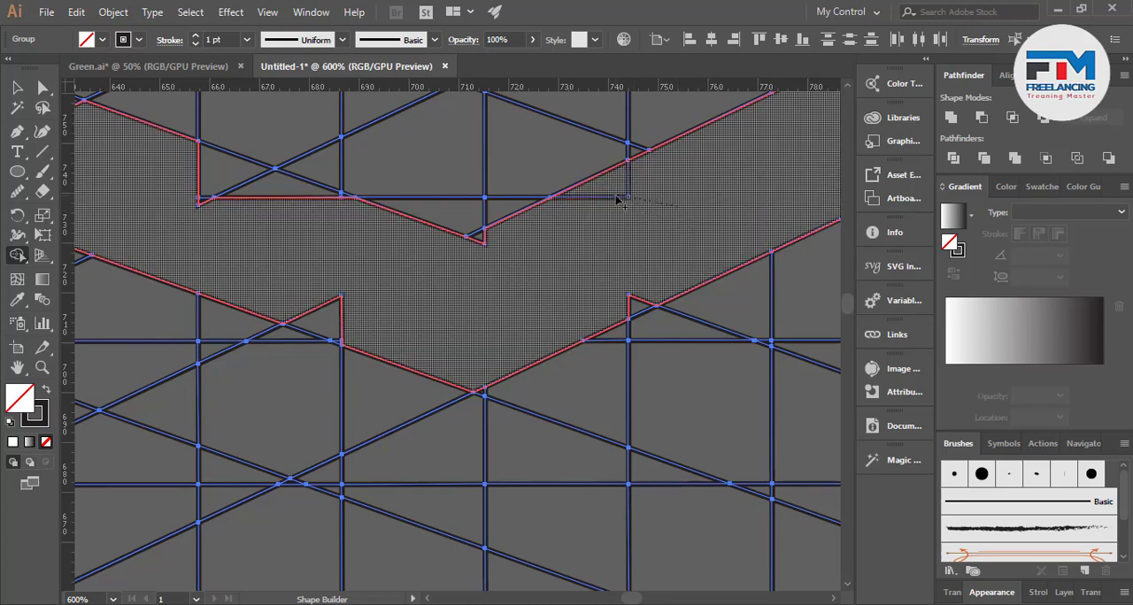
left_click_drag(653, 281, 619, 310)
left_click_drag(475, 261, 482, 233)
Merge the leftover slivers and corner cells along the lower edge of the V band's left arm into it
scroll(553, 279, "down", 1)
scroll(348, 309, "up", 2)
left_click_drag(473, 316, 554, 316)
scroll(554, 317, "down", 3)
scroll(566, 349, "up", 6)
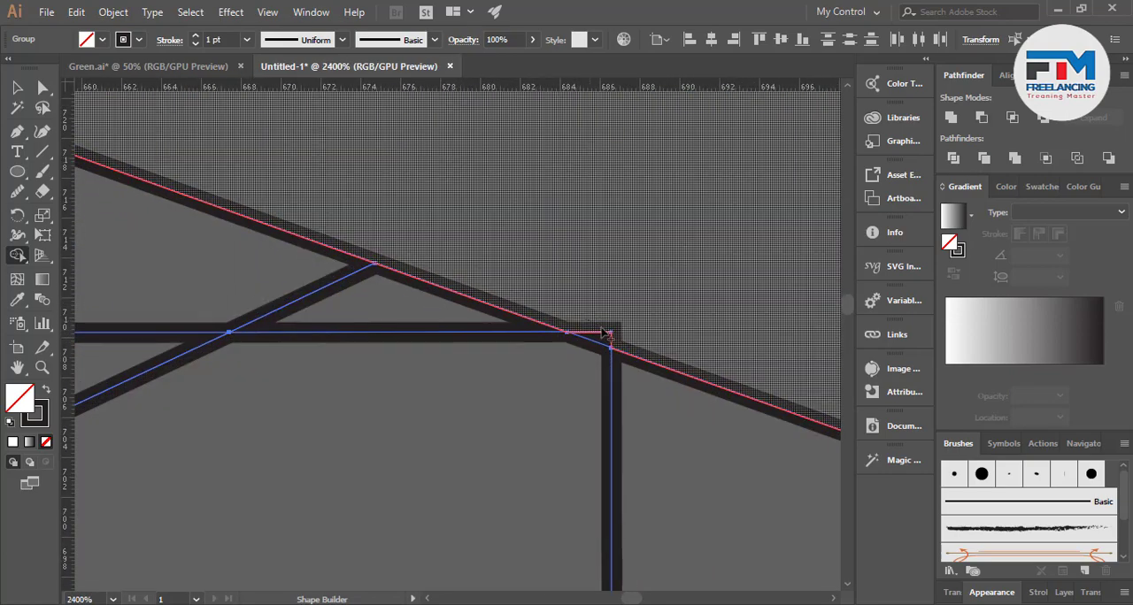
scroll(608, 341, "down", 6)
scroll(599, 354, "up", 3)
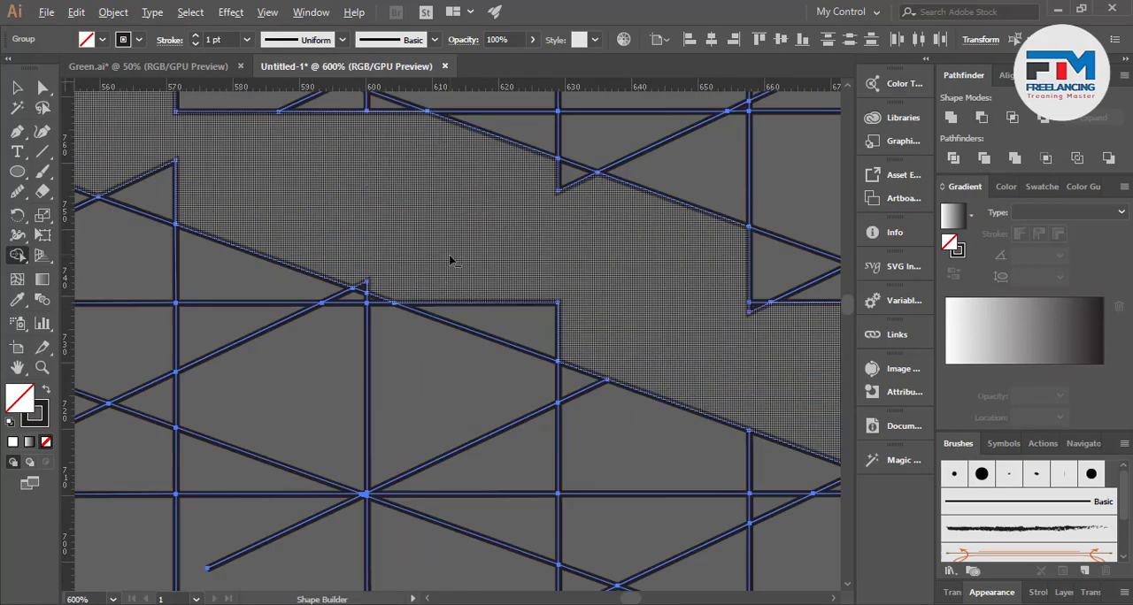
left_click_drag(543, 323, 545, 326)
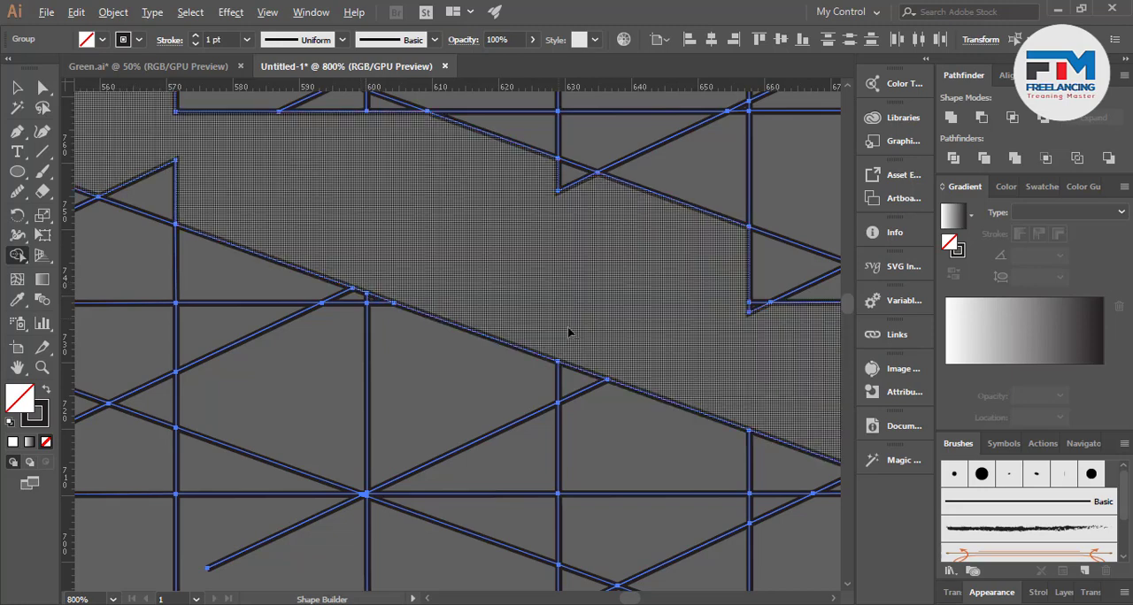
Merge the remaining cells at the outer end and along the upper edge of the V band's left arm into it
scroll(571, 328, "down", 2)
scroll(317, 231, "up", 3)
scroll(501, 299, "down", 3)
scroll(592, 329, "up", 1)
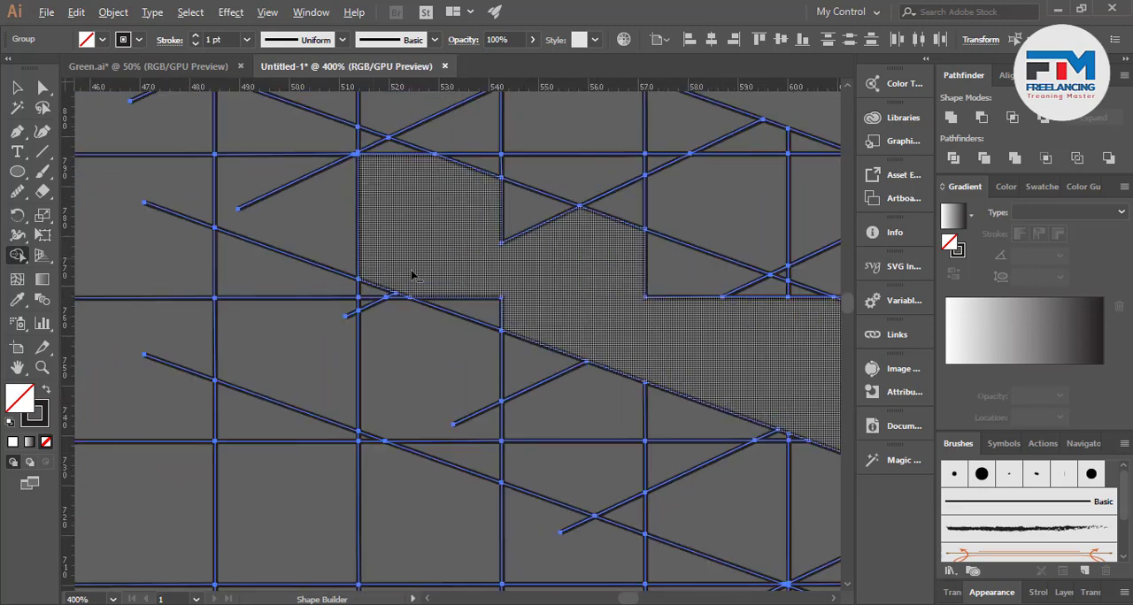
mouse_move(458, 243)
left_mouse_down()
mouse_move(491, 229)
mouse_move(589, 265)
mouse_move(793, 294)
left_mouse_up()
scroll(346, 248, "down", 2)
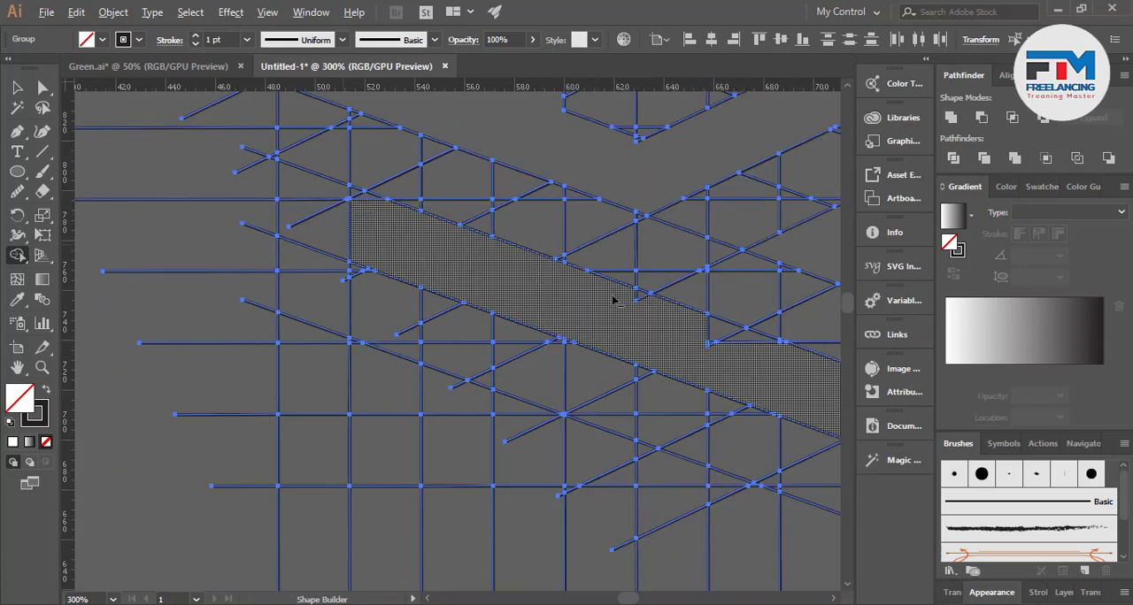
scroll(727, 328, "up", 2)
scroll(725, 328, "up", 4)
mouse_move(287, 203)
left_mouse_down()
mouse_move(312, 174)
mouse_move(504, 270)
mouse_move(719, 355)
mouse_move(595, 367)
left_mouse_up()
scroll(366, 344, "down", 4)
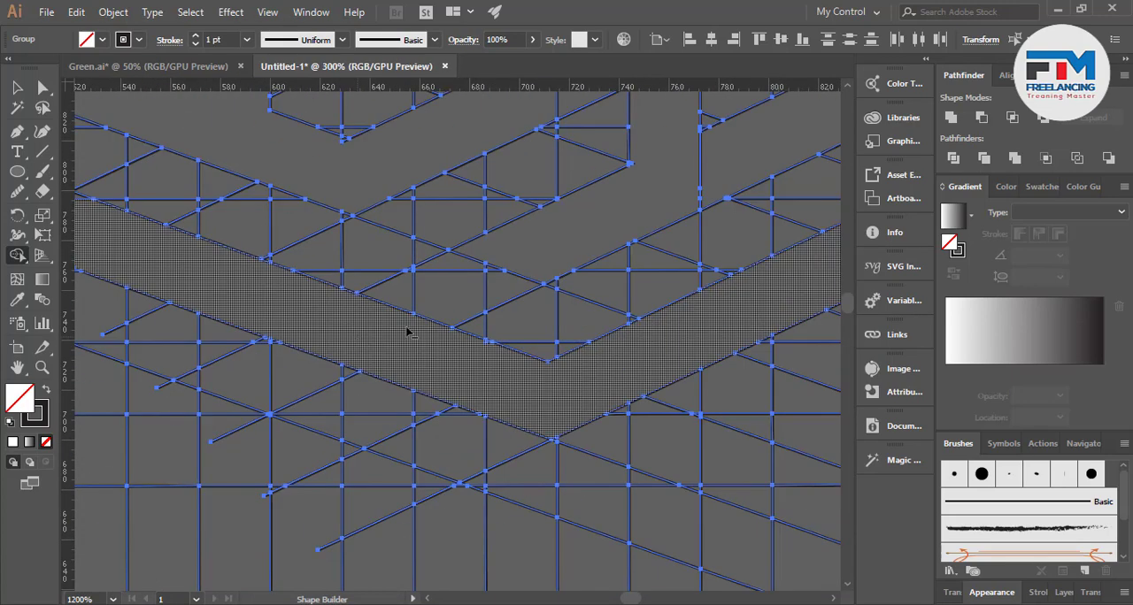
scroll(661, 392, "down", 1)
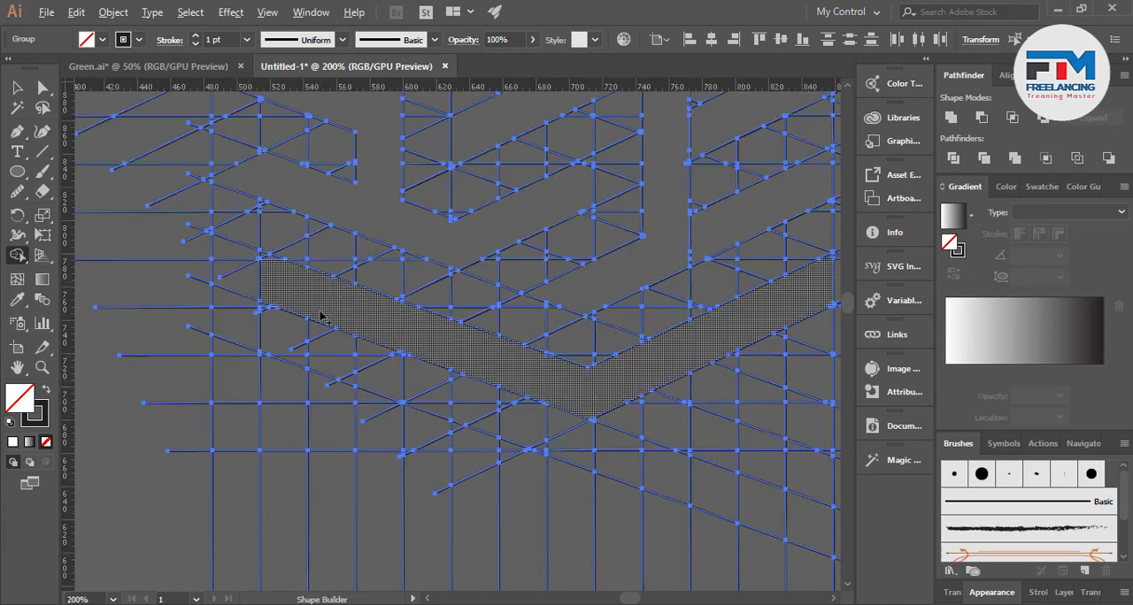
scroll(440, 295, "down", 3)
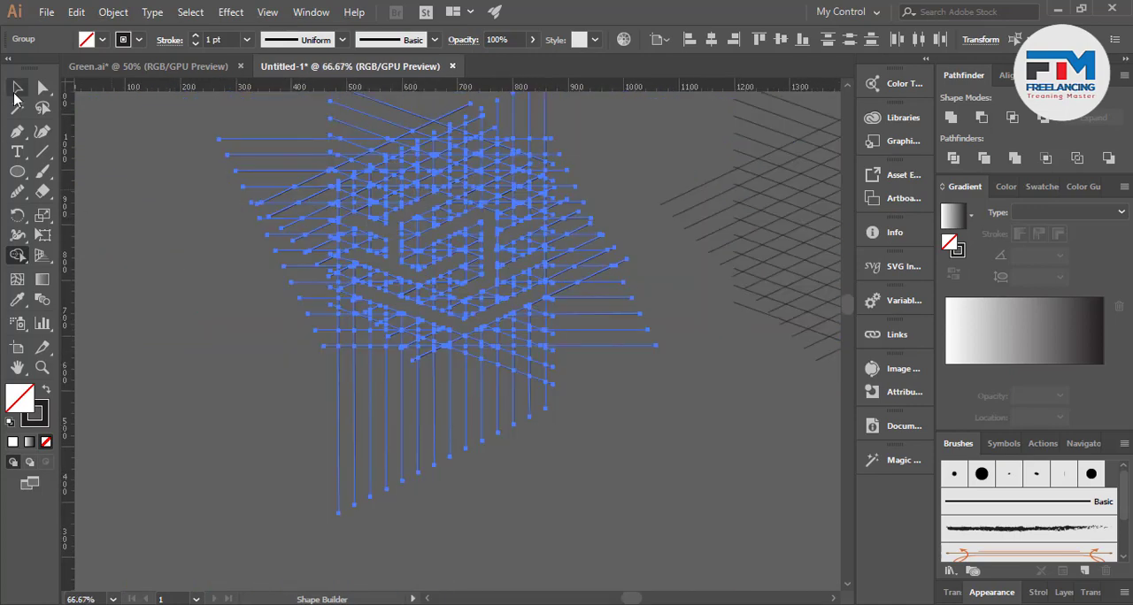
Clean up the sliver on the vertical bar's right edge and merge the bar with both rising bands to its right
left_click(17, 89)
scroll(475, 362, "down", 2)
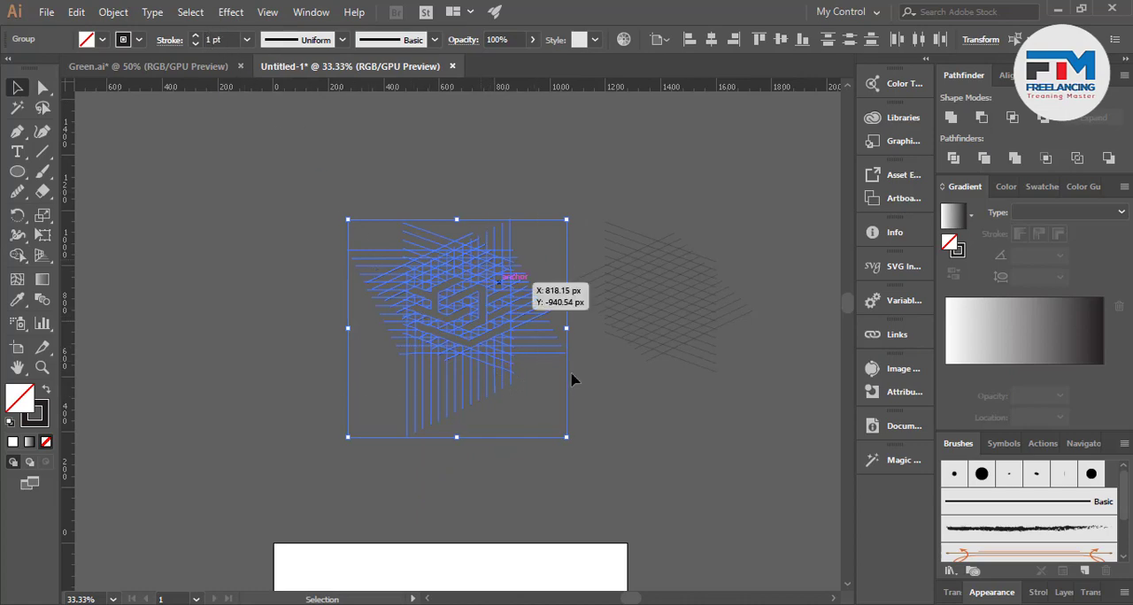
scroll(574, 376, "up", 5)
scroll(316, 186, "up", 1)
scroll(611, 409, "down", 5)
scroll(537, 440, "up", 7)
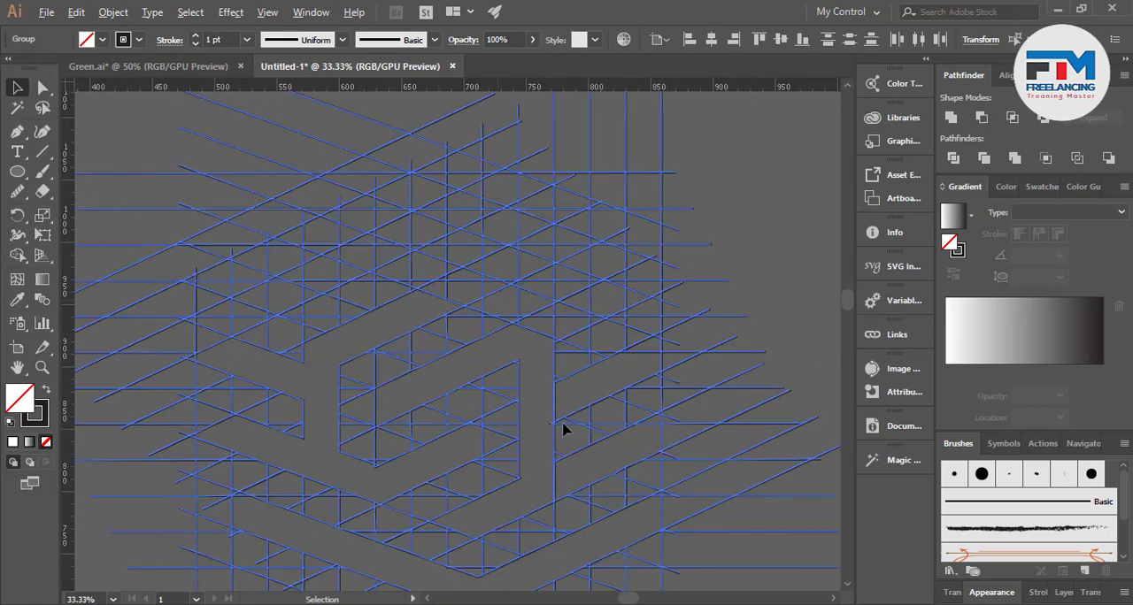
left_click(17, 255)
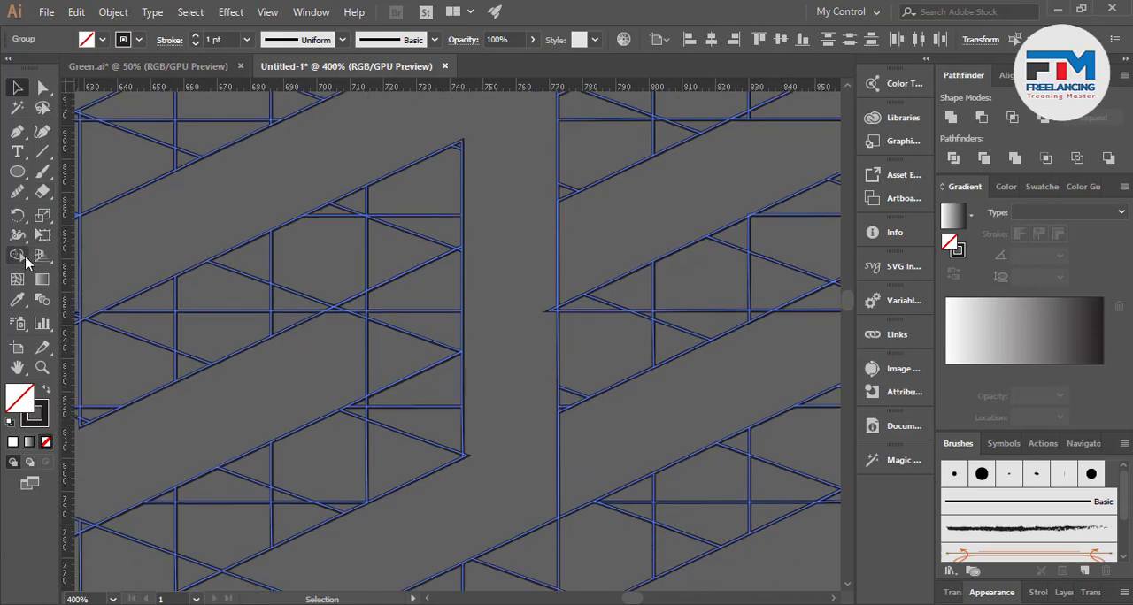
left_click_drag(547, 298, 561, 319)
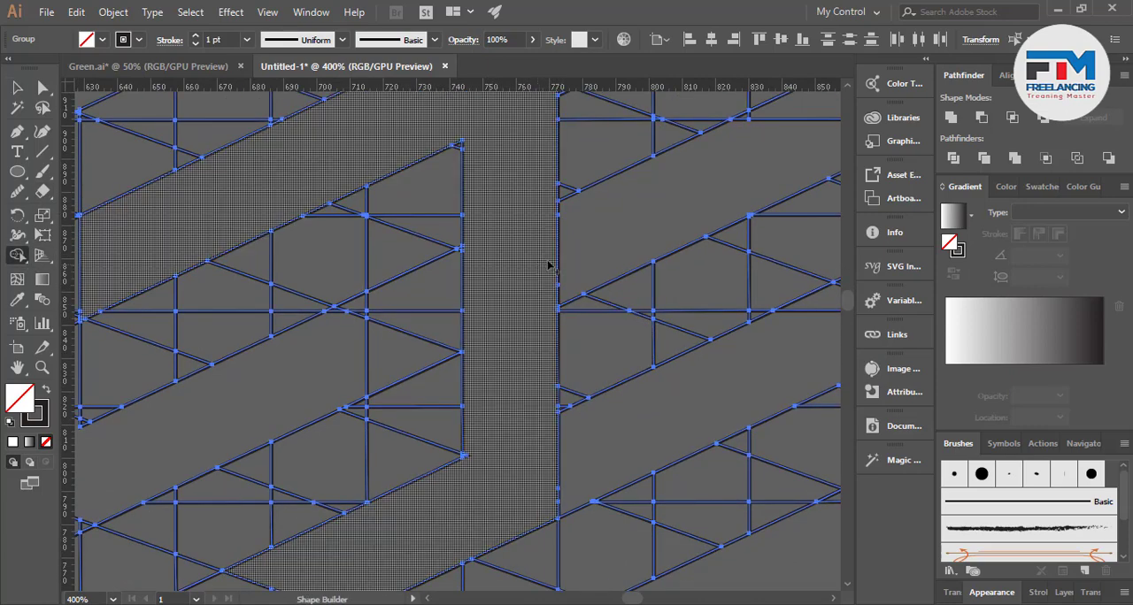
left_click_drag(549, 263, 583, 284)
left_click_drag(527, 455, 607, 407)
scroll(532, 430, "down", 6)
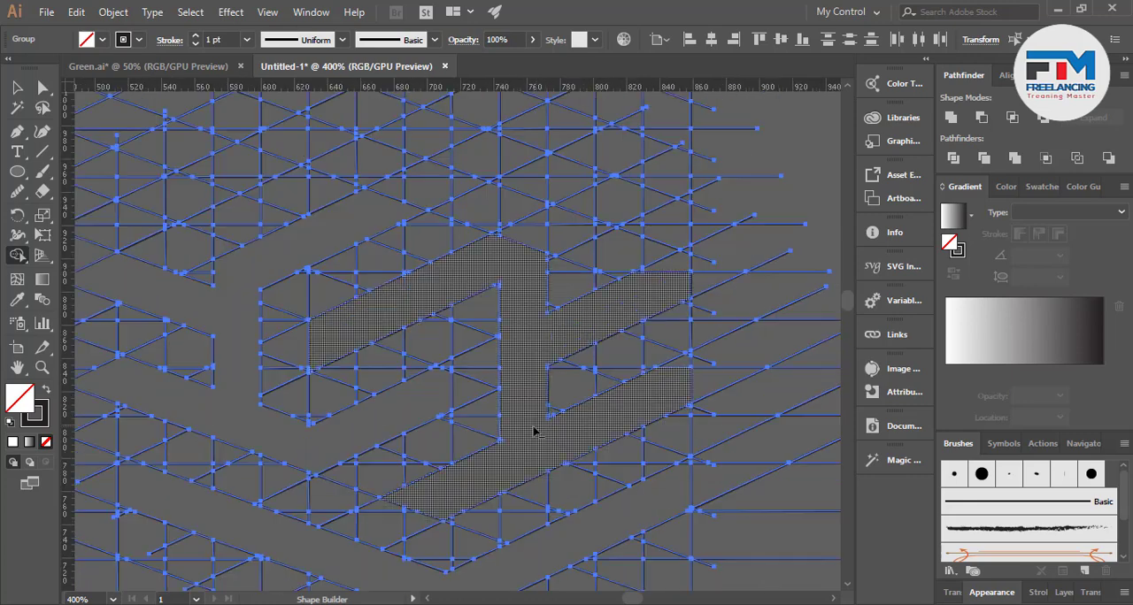
Expand the whole grid artwork with Fill and Stroke enabled
left_click(17, 90)
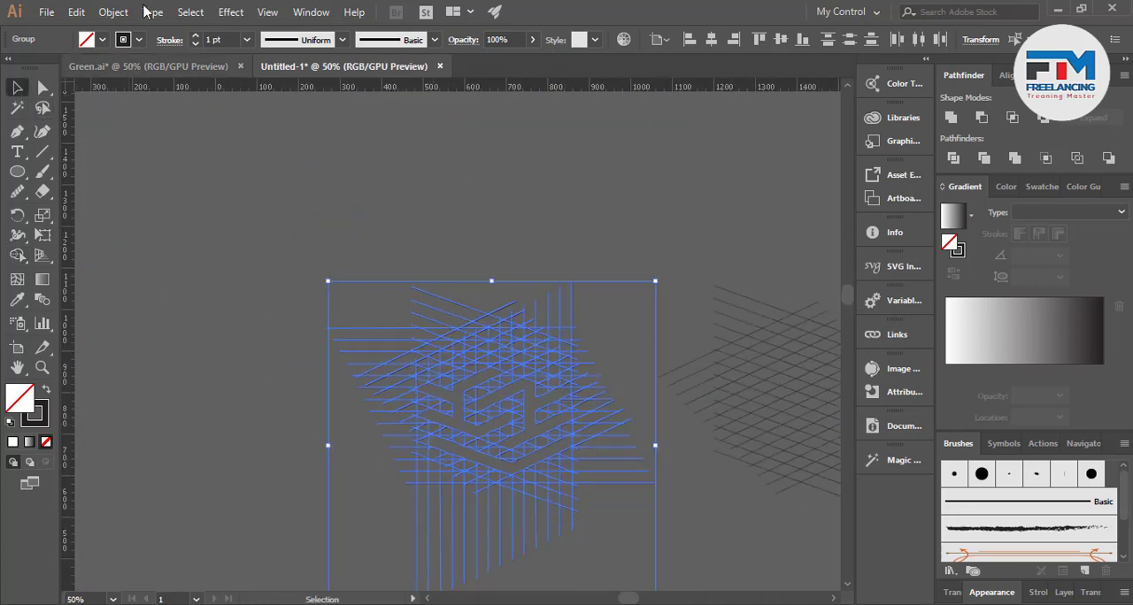
left_click(113, 12)
left_click(181, 169)
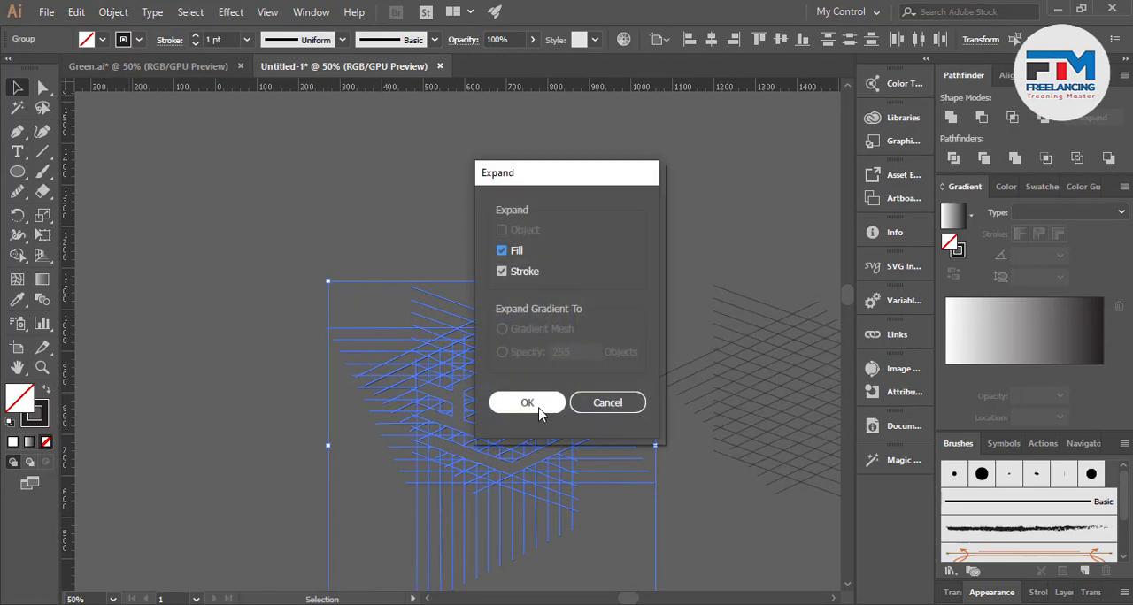
left_click(529, 402)
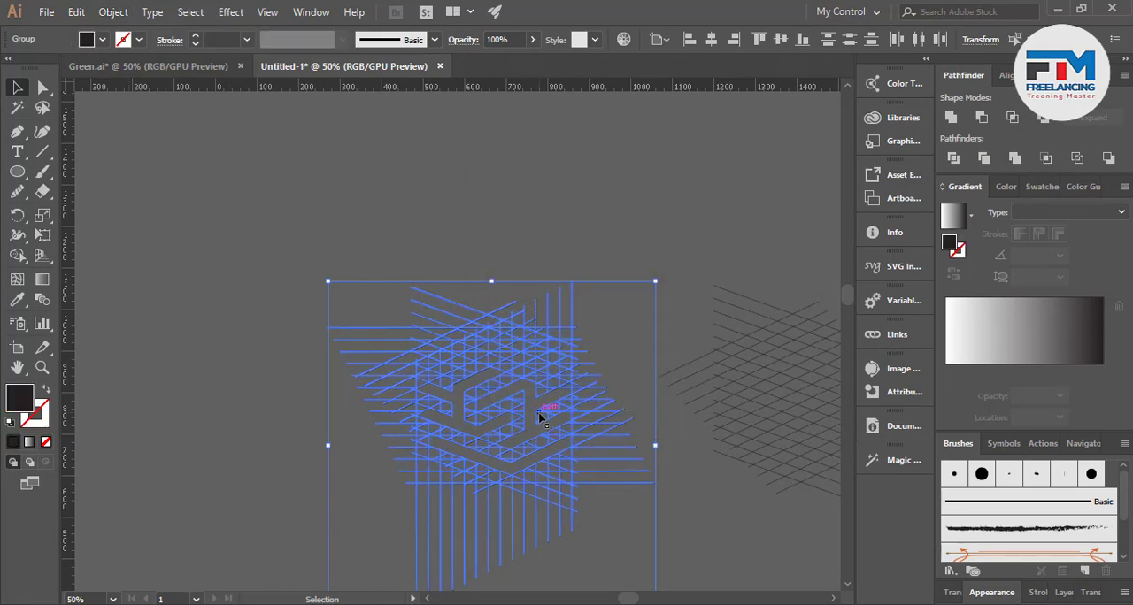
Ungroup the expanded artwork and deselect everything
right_click(470, 396)
left_click(483, 239)
key("ctrl")
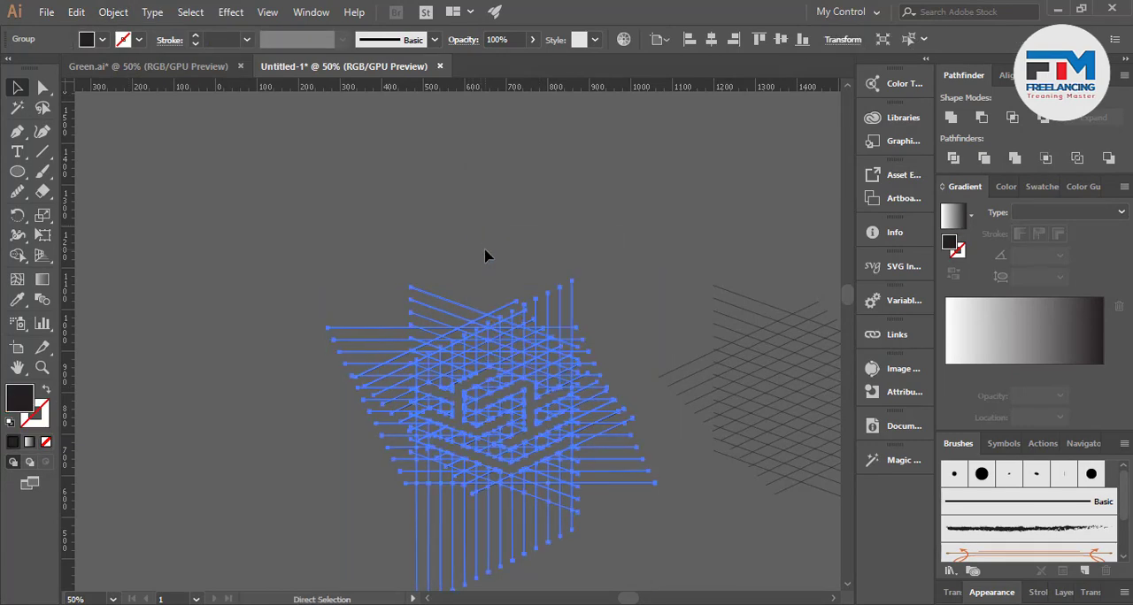
right_click(485, 256)
left_click(501, 367)
left_click(432, 222)
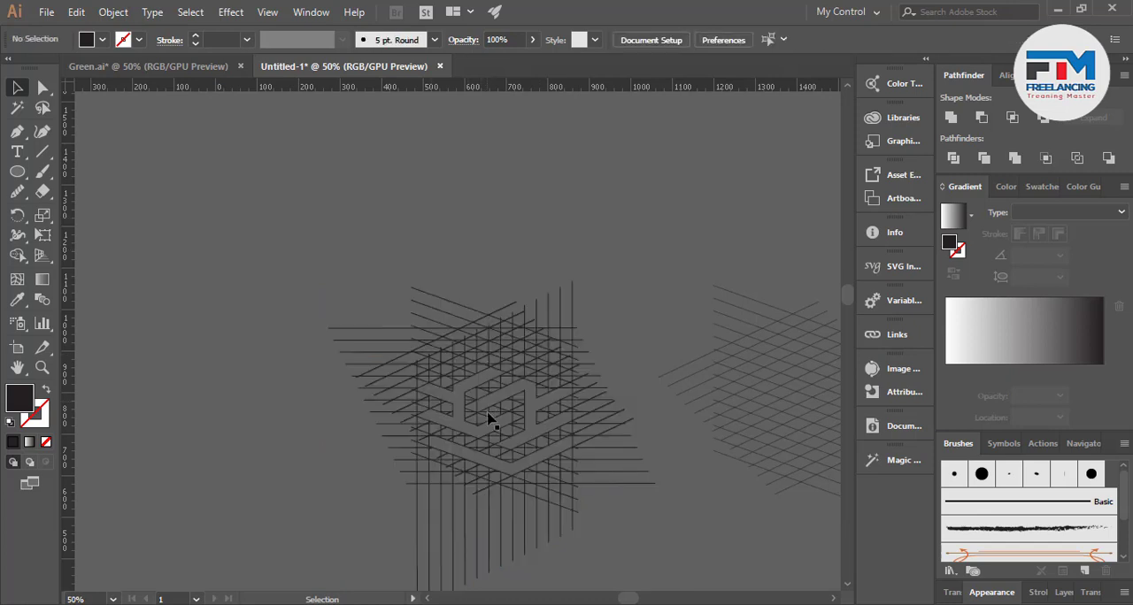
Select the three merged logo shapes and move them out of the grid to the empty area above and left of it
left_click(492, 425)
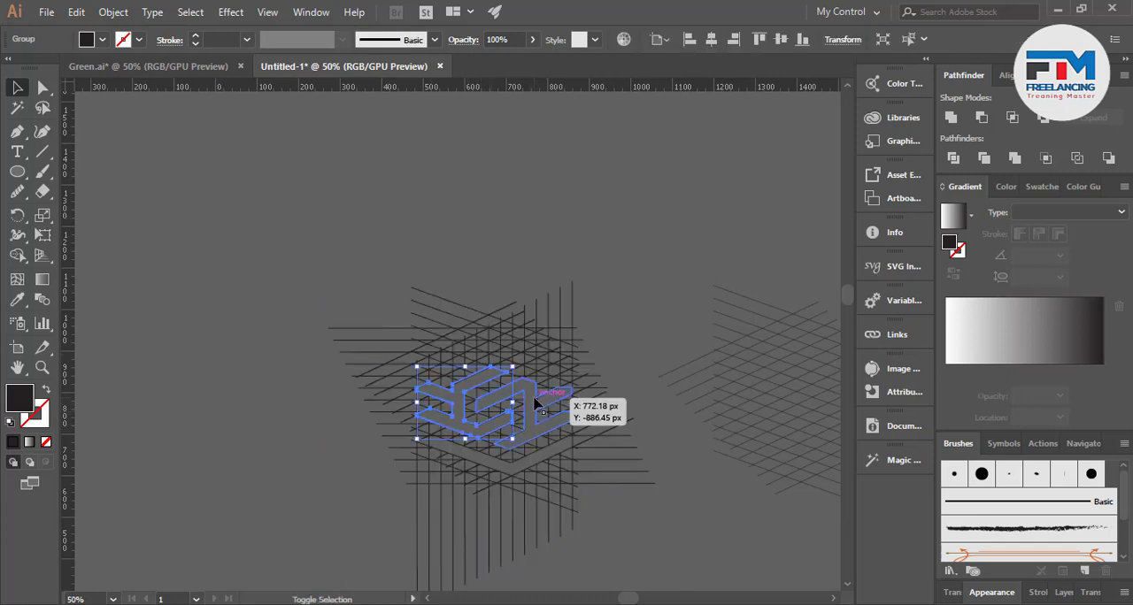
left_click(535, 402, "shift")
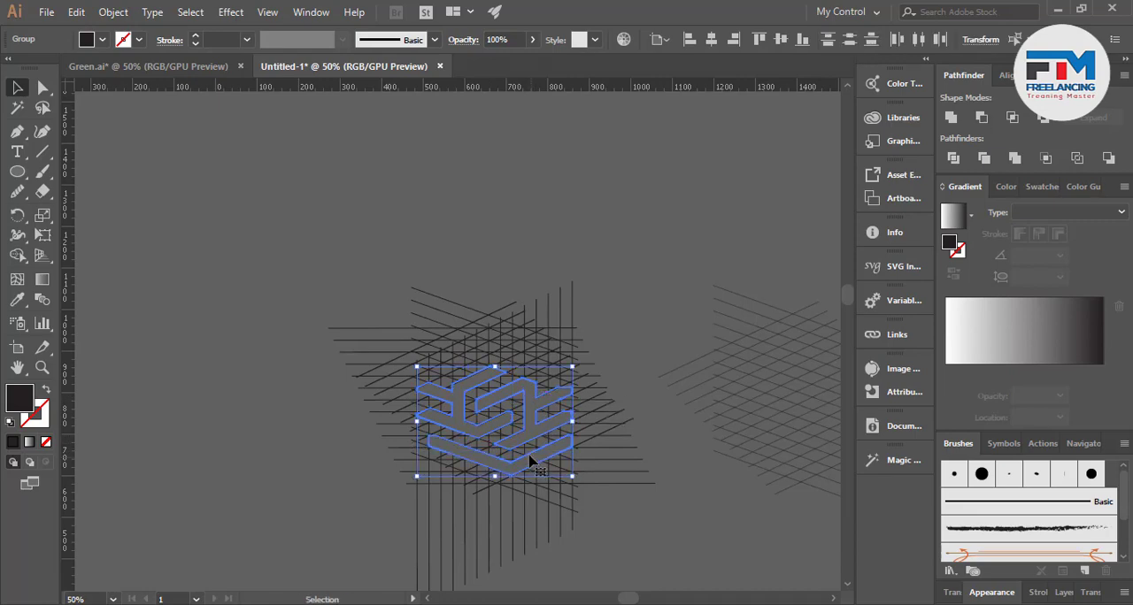
left_click_drag(533, 458, 286, 257)
left_click(253, 335)
scroll(395, 337, "down", 2)
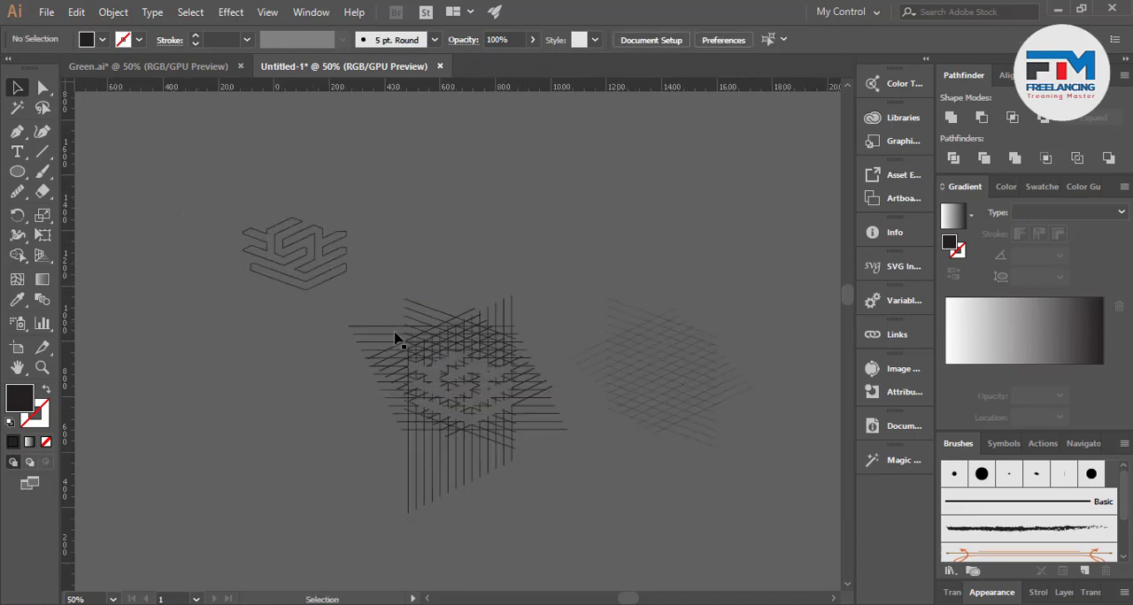
Try to swap the fill and stroke of the three extracted logo shapes
scroll(295, 256, "up", 5)
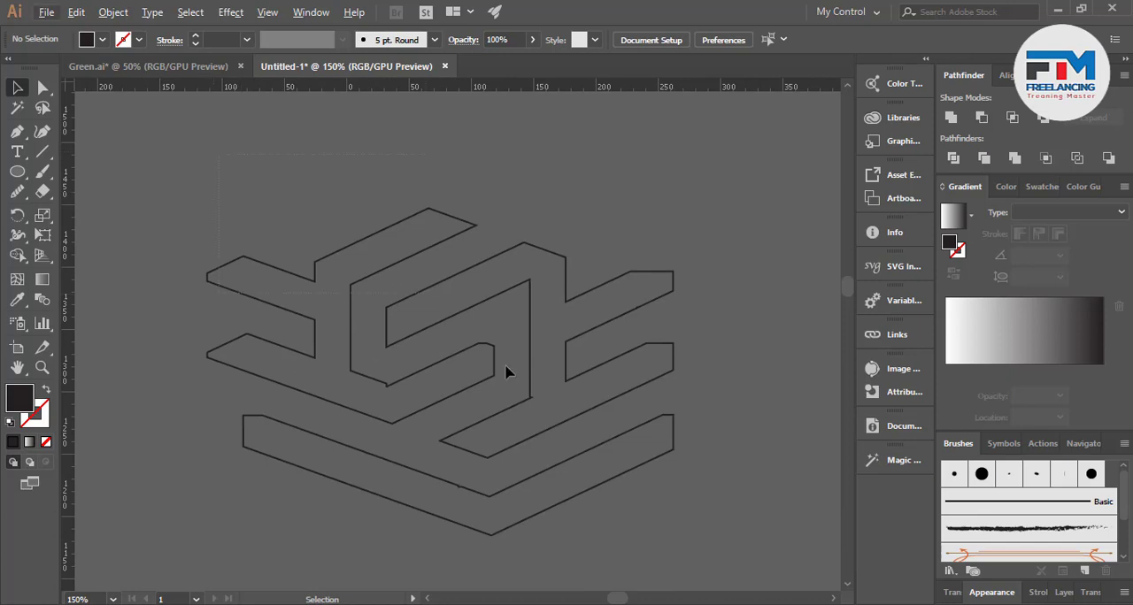
key("ctrl+a")
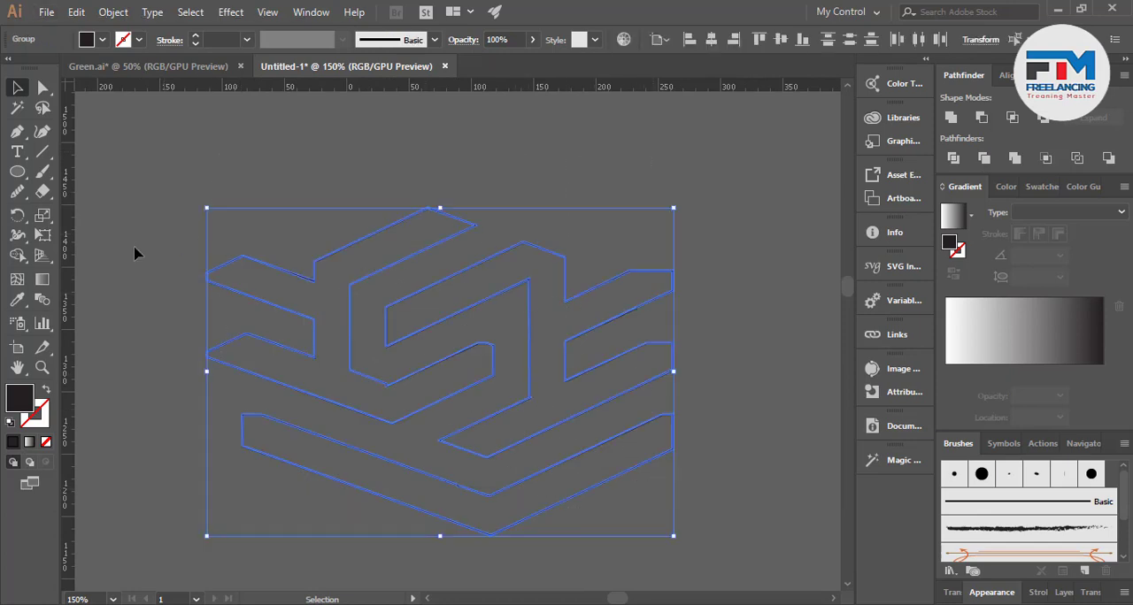
left_click(47, 389)
left_click(47, 390)
left_click(192, 308)
scroll(217, 313, "down", 2)
scroll(345, 382, "up", 2)
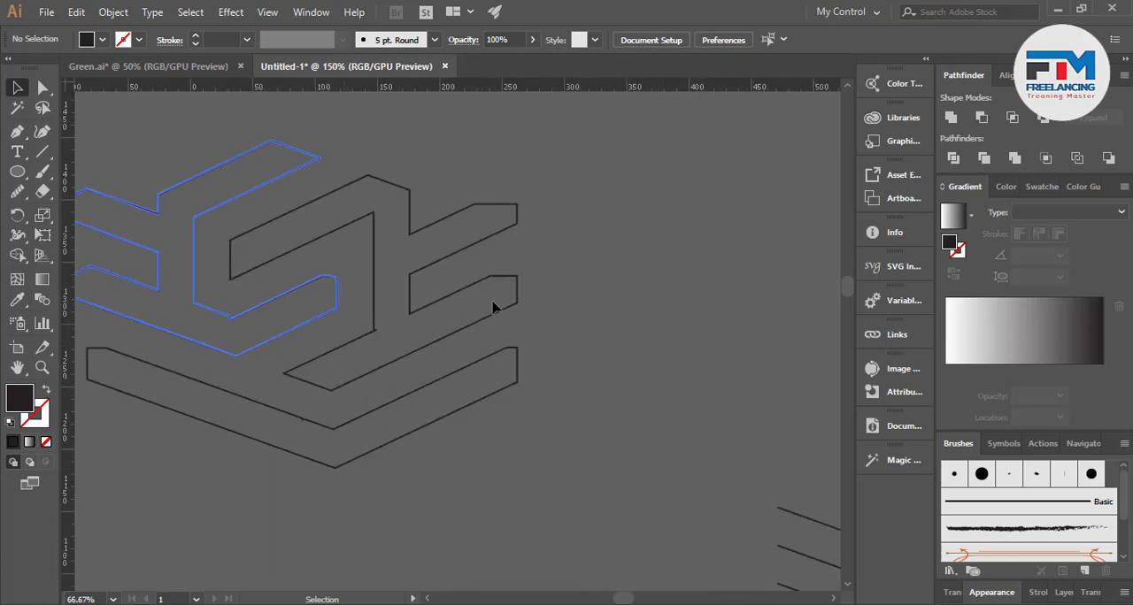
scroll(531, 394, "down", 2)
scroll(382, 367, "up", 2)
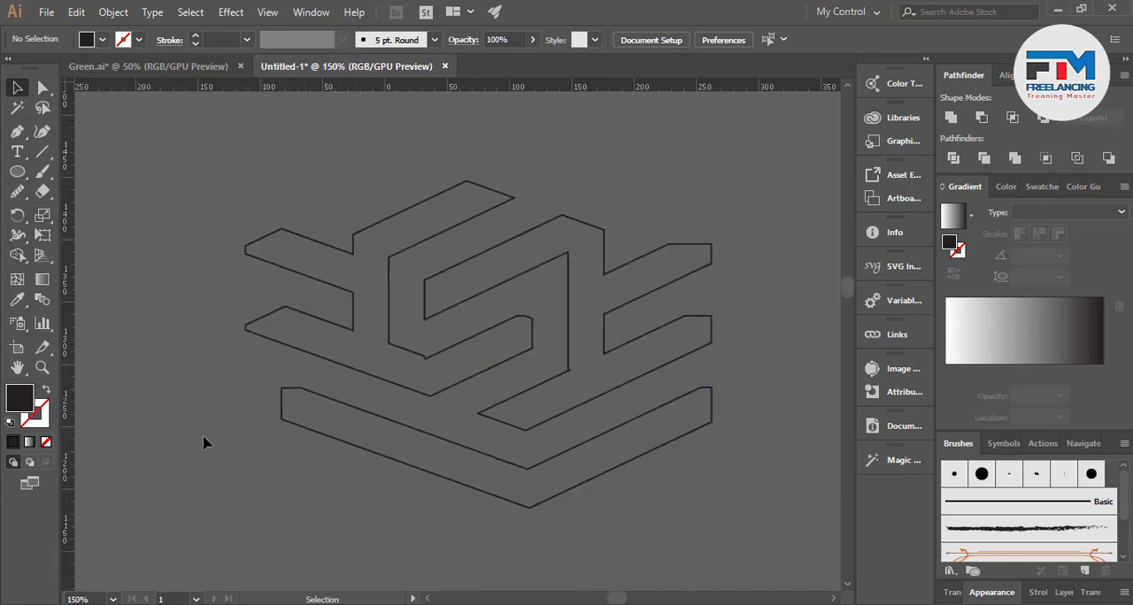
Draw a vertical line across the left arms of the outlined logo and give it a 0.25 pt stroke
left_click(42, 152)
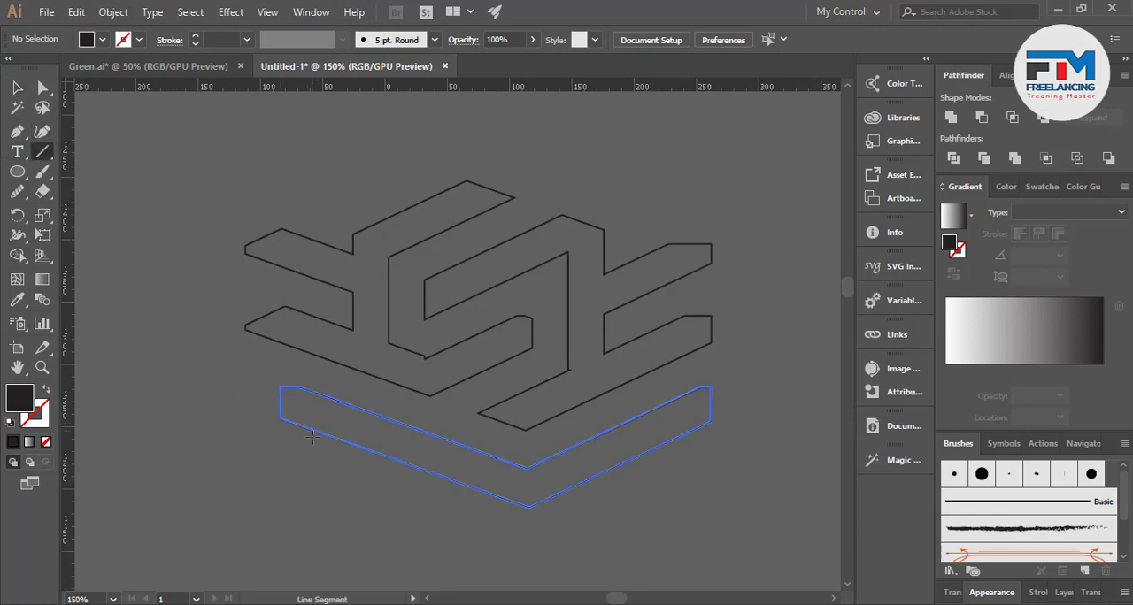
left_click_drag(304, 447, 304, 168)
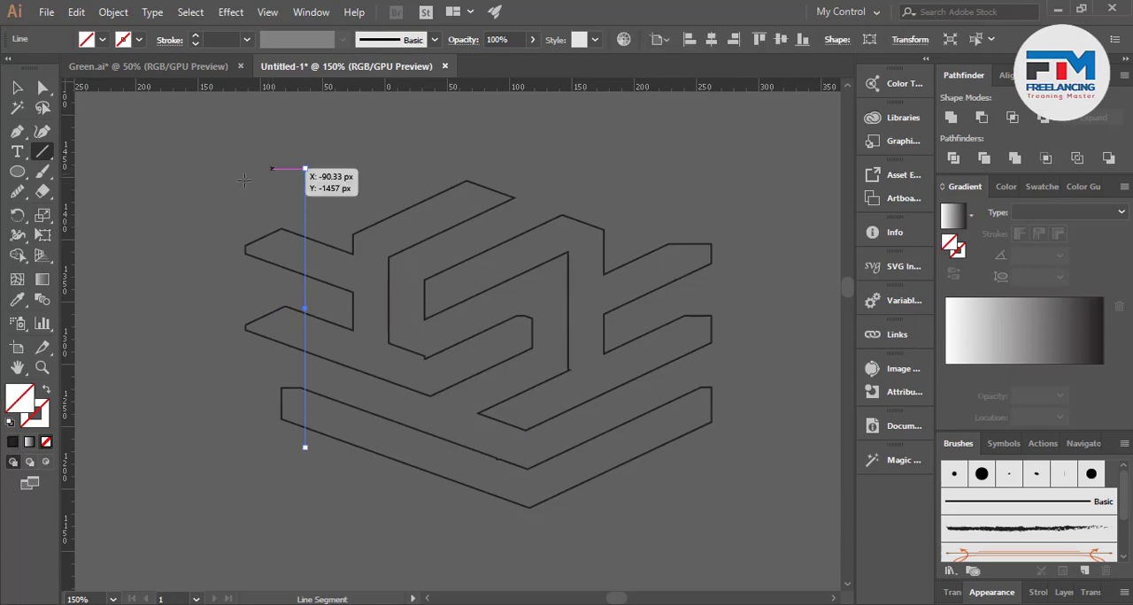
left_click(16, 86)
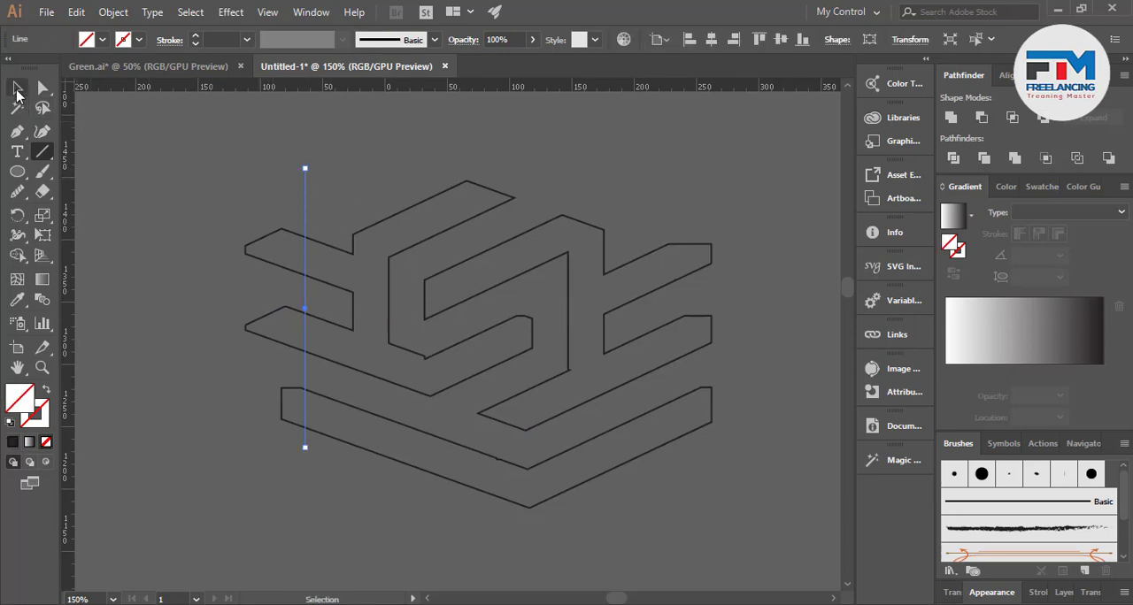
left_click(194, 40)
left_click(194, 303)
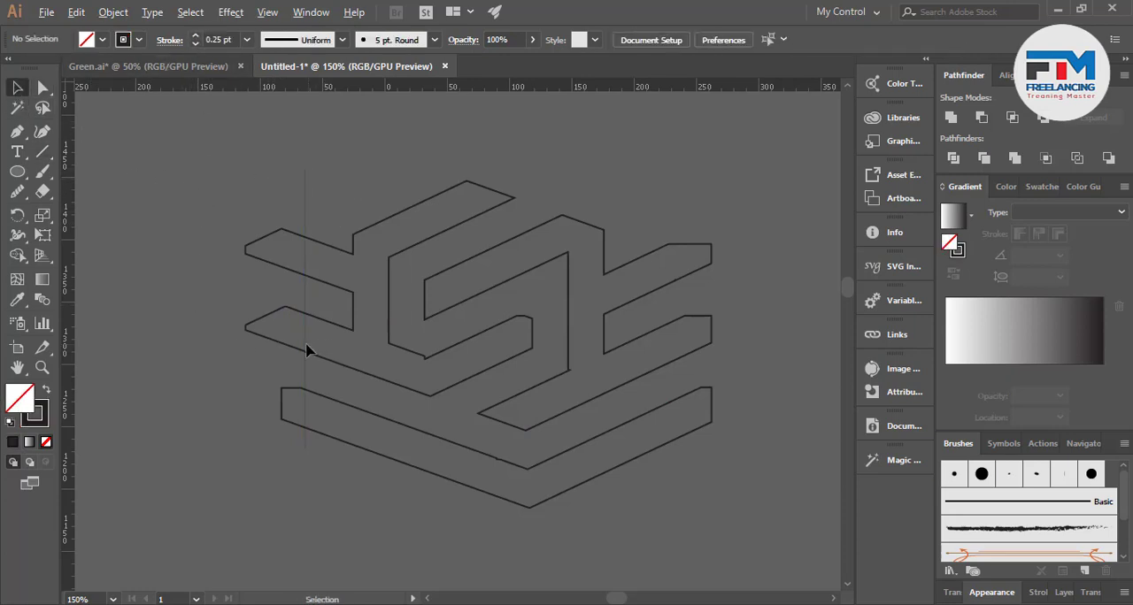
Copy the vertical line straight across to the logo's right arms and extend its lower end past the bottom outline
left_click_drag(307, 351, 651, 335)
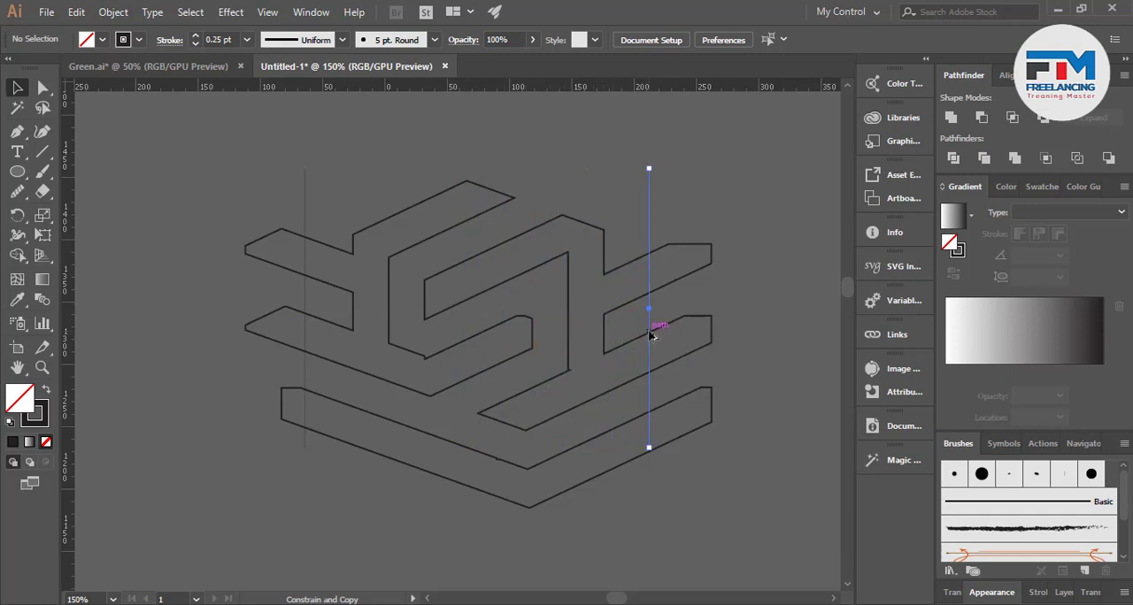
left_click_drag(651, 450, 649, 476)
left_click(657, 563)
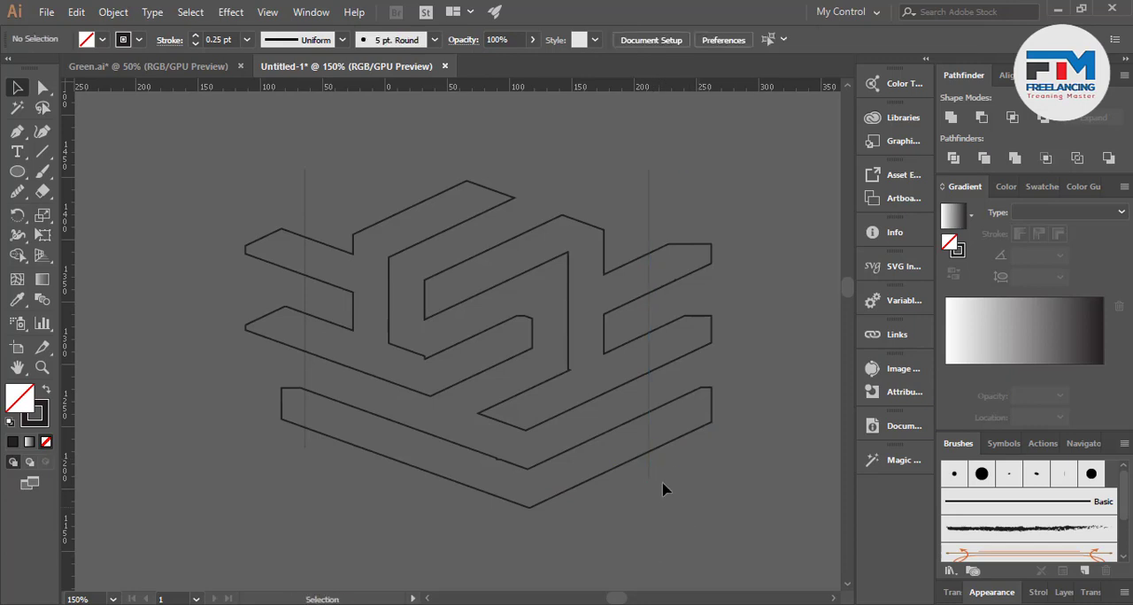
Select all the artwork and remove the arm ends outside the two vertical lines with the Shape Builder
key("ctrl+a")
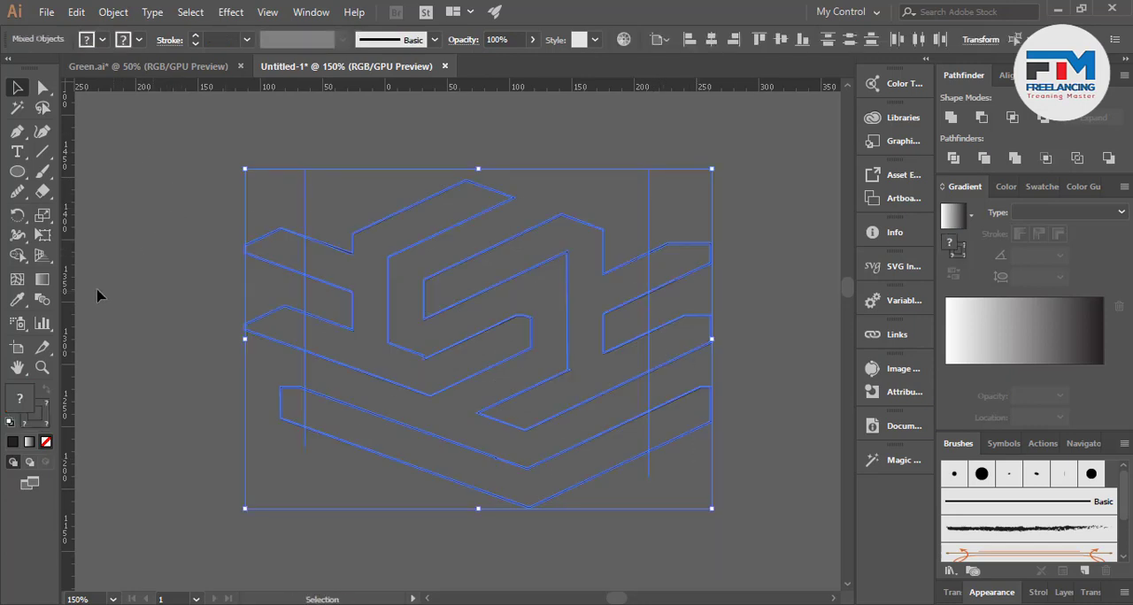
left_click(17, 254)
mouse_move(202, 223)
left_mouse_down()
mouse_move(232, 224)
mouse_move(275, 285)
mouse_move(296, 448)
left_mouse_up()
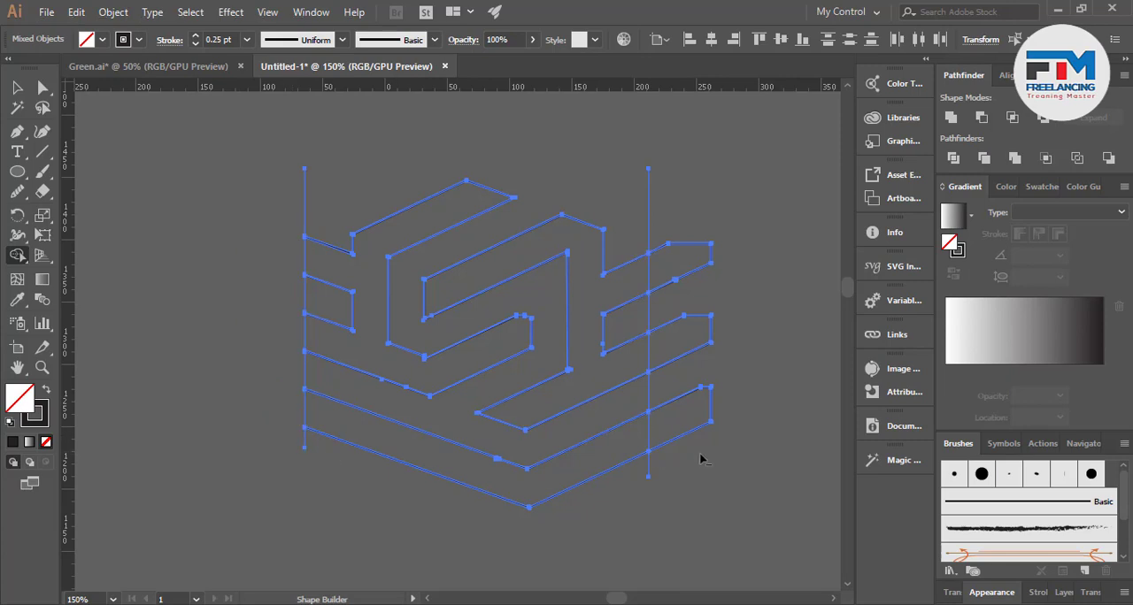
mouse_move(697, 455)
left_mouse_down()
mouse_move(663, 277)
mouse_move(676, 252)
left_mouse_up()
Delete the two vertical cutting lines beside the trimmed logo and leave nothing selected
key("v")
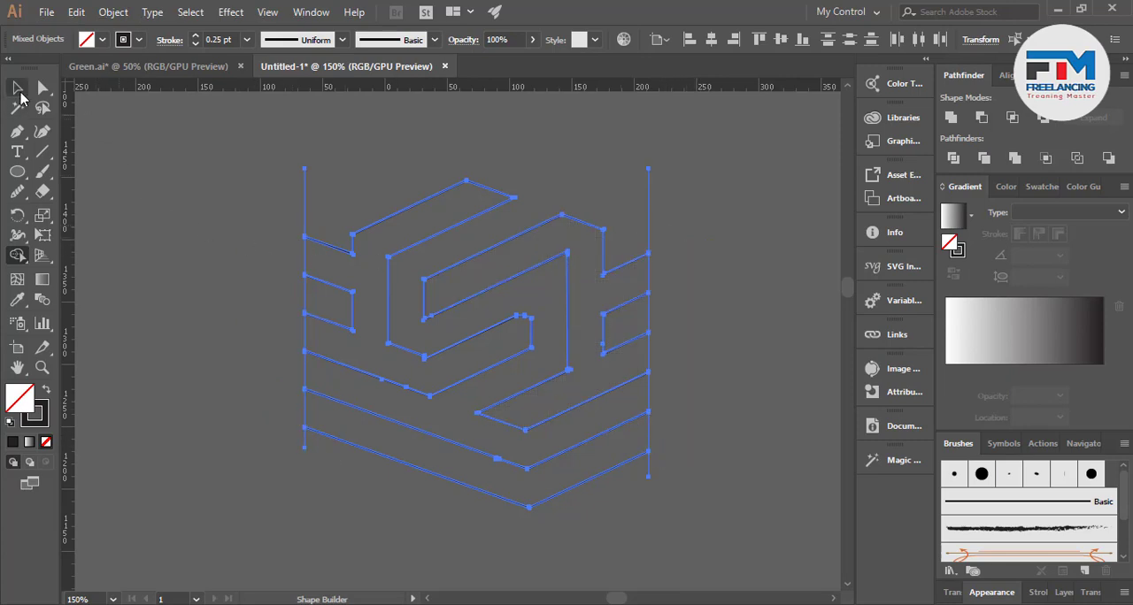
left_click(319, 198)
left_click(305, 188)
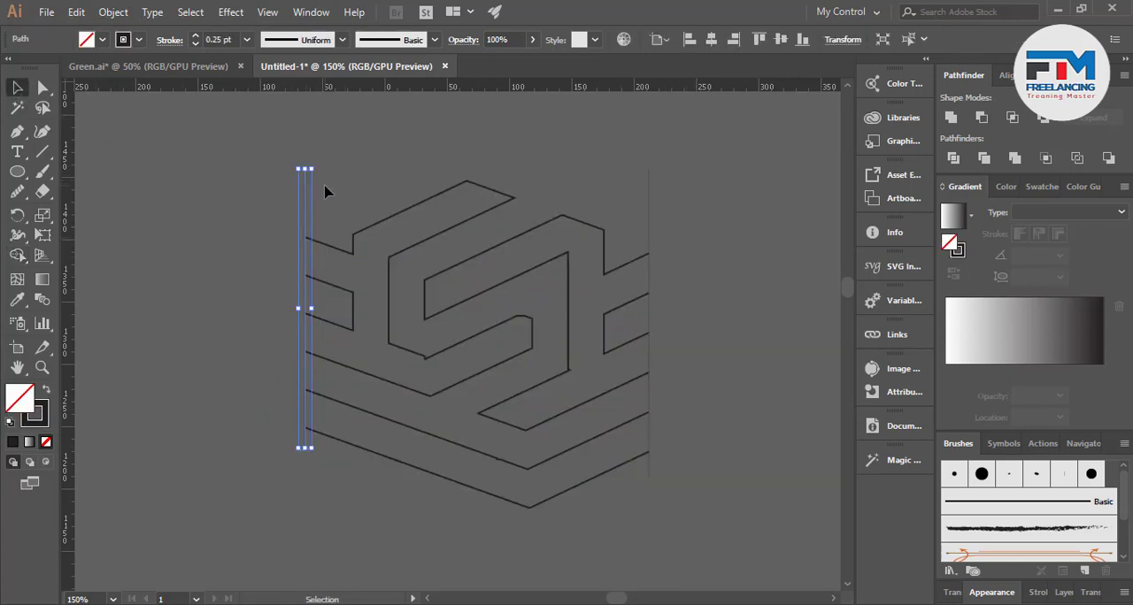
key("Delete")
left_click(649, 177)
key("Delete")
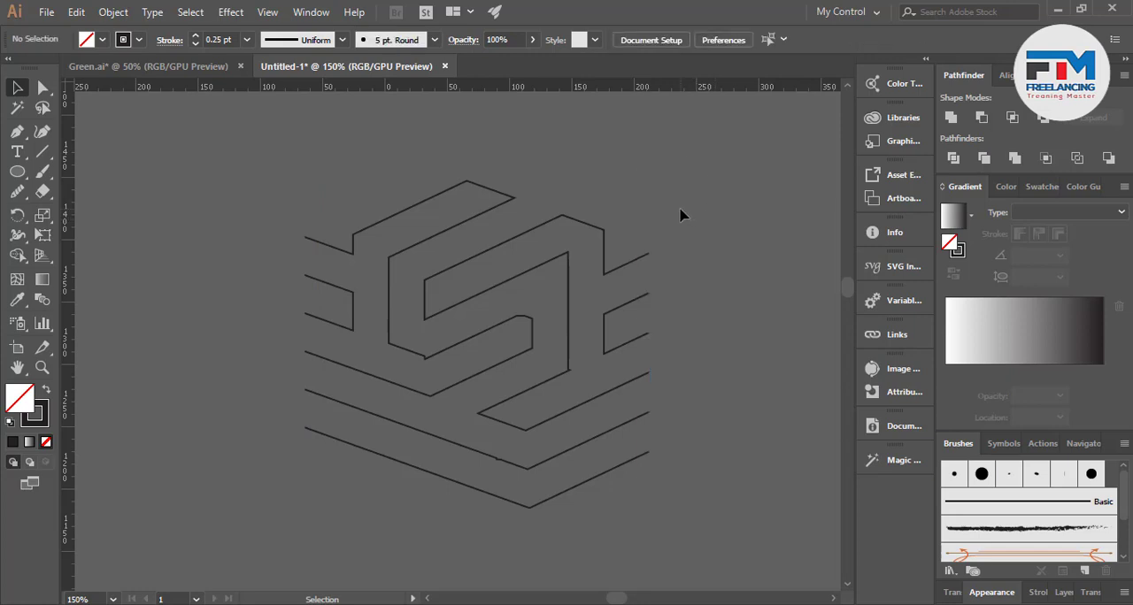
key("ctrl+z")
key("ctrl+z")
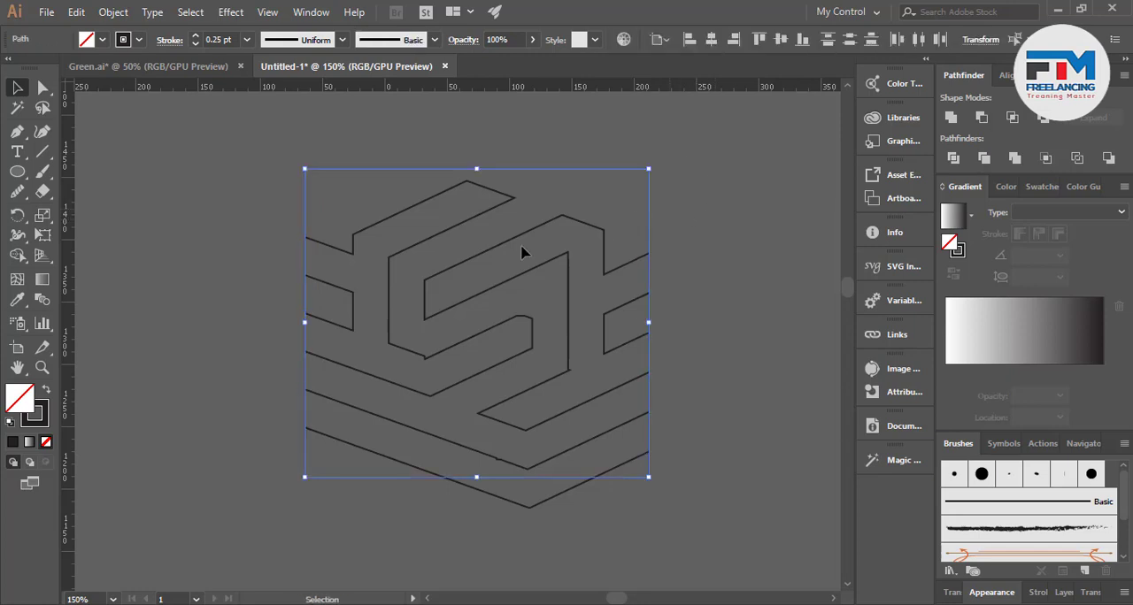
scroll(295, 284, "up", 3)
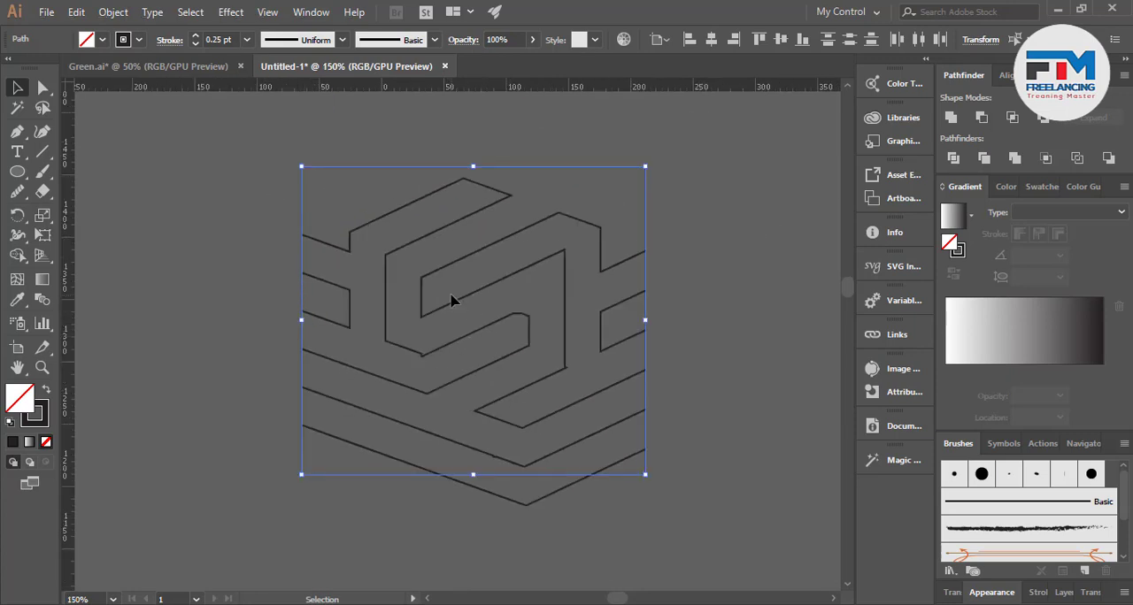
left_click(272, 165)
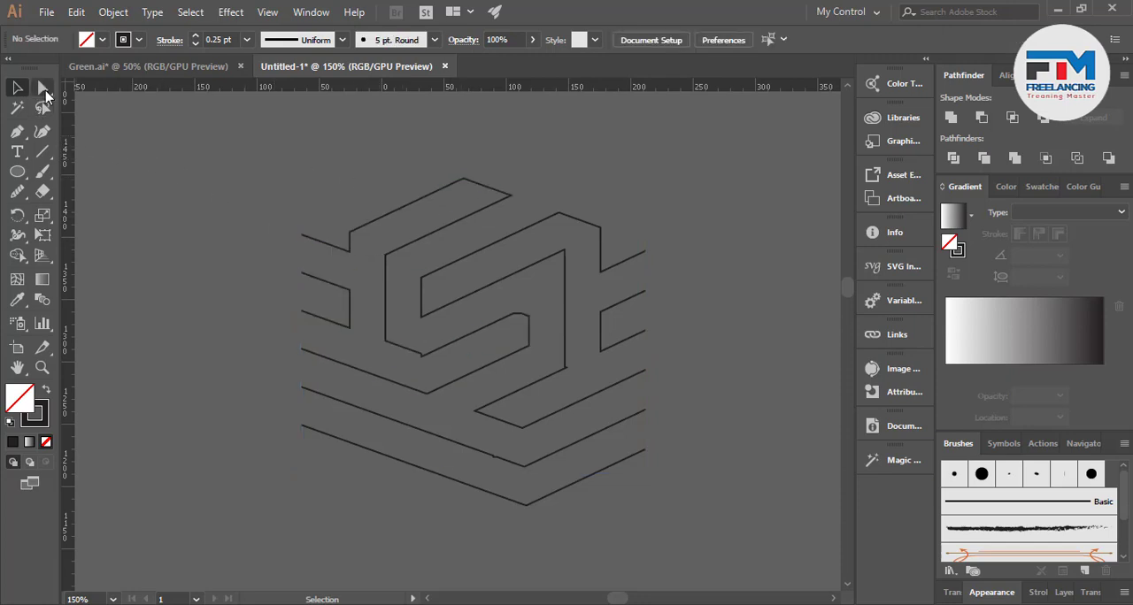
Try to delete the corner anchor where the upper-left arm meets the logo's stem, and undo the deletion
left_click(43, 88)
scroll(344, 270, "up", 3)
left_click(362, 313)
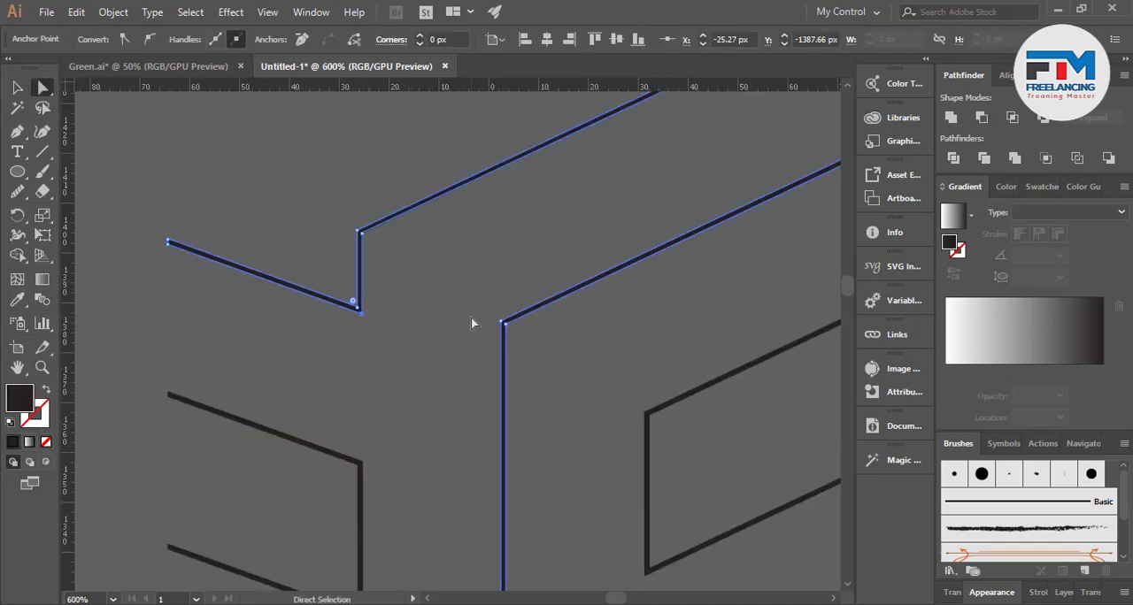
key("Delete")
key("ctrl+z")
key("ctrl+z")
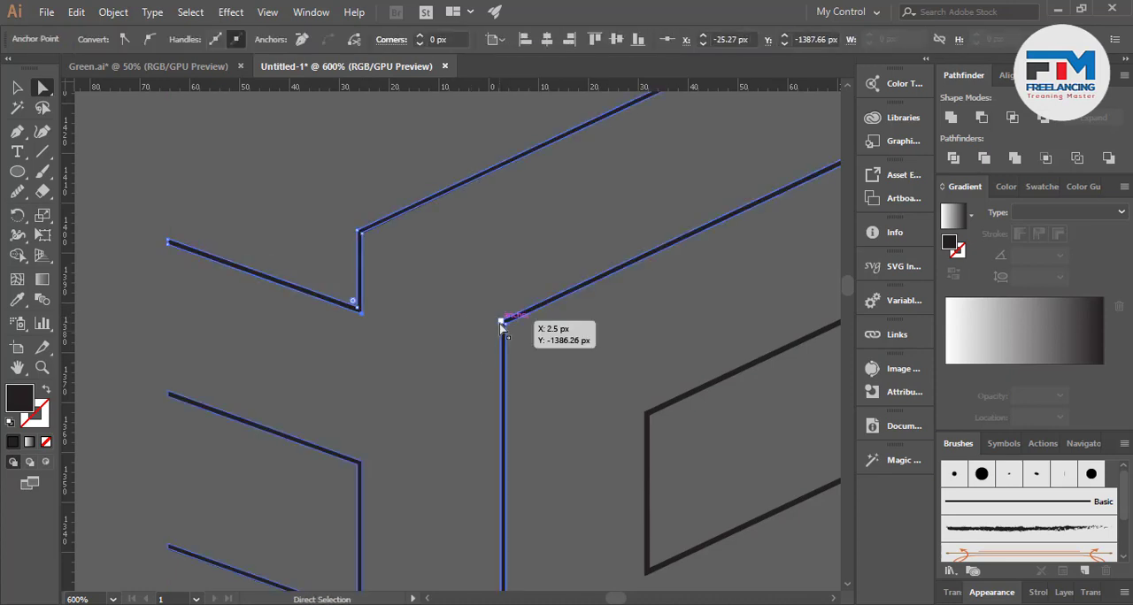
Draw a closed triangle with the Pen tool that bridges the two open ends of the upper-left arm
left_click(16, 132)
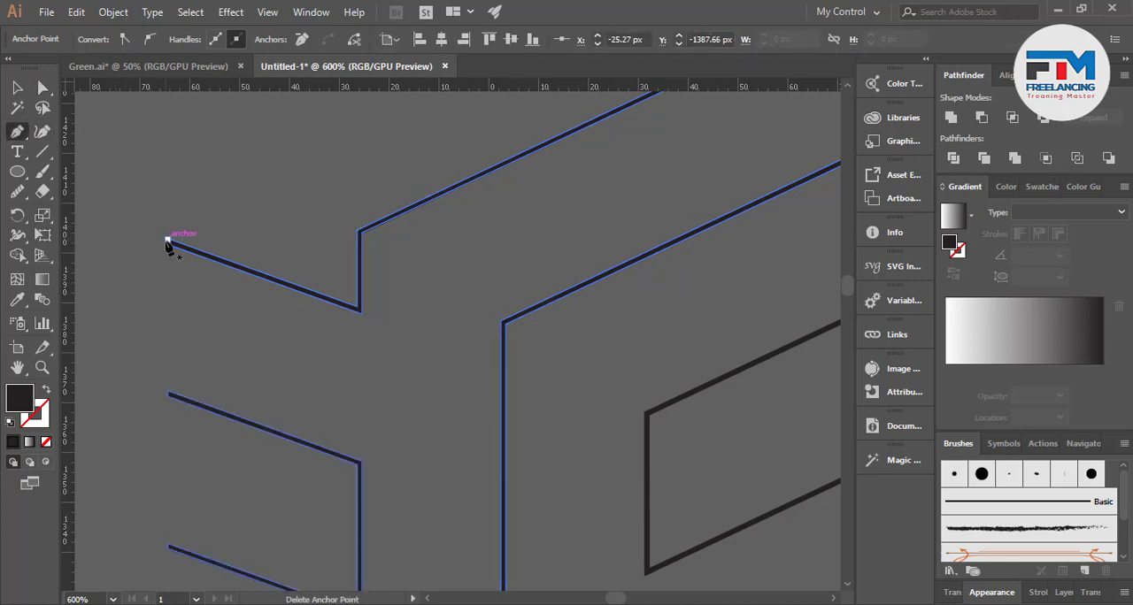
key("v")
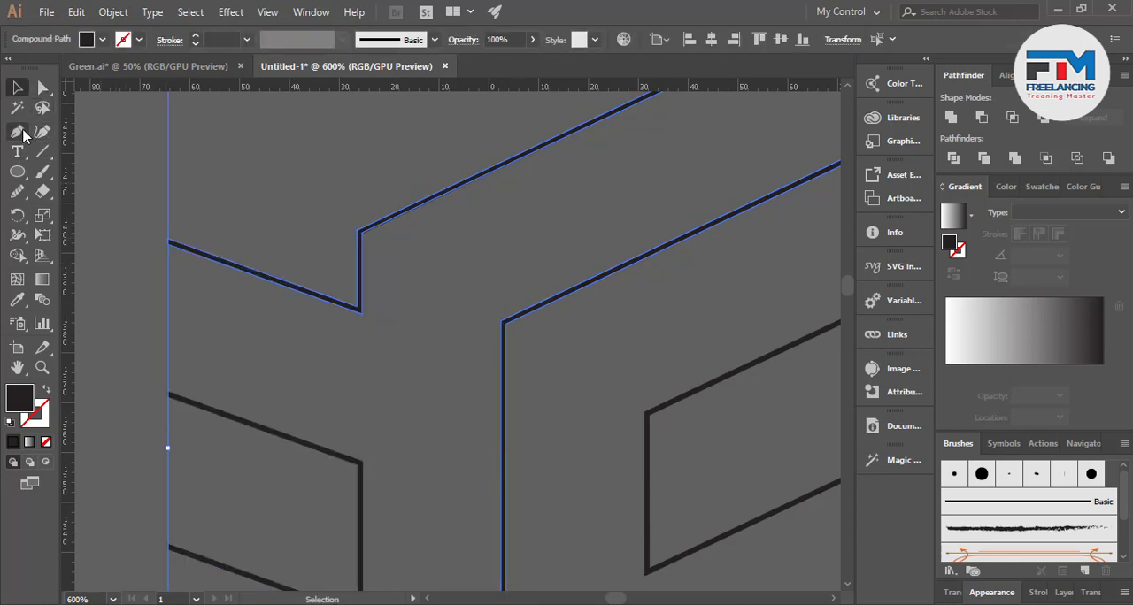
left_click(18, 132)
left_click(144, 304)
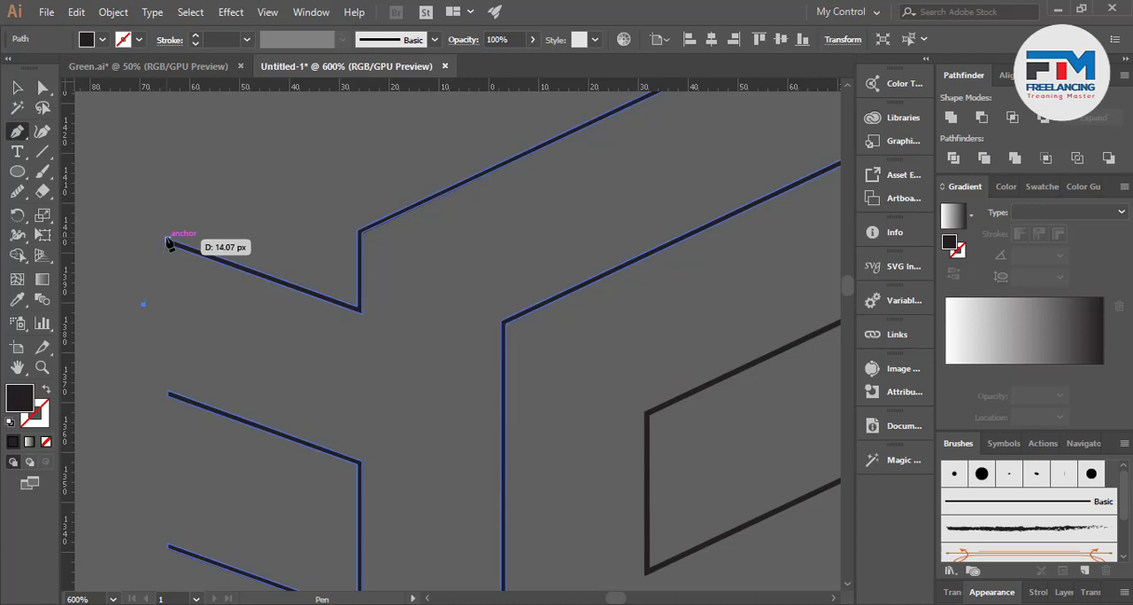
left_click(168, 240)
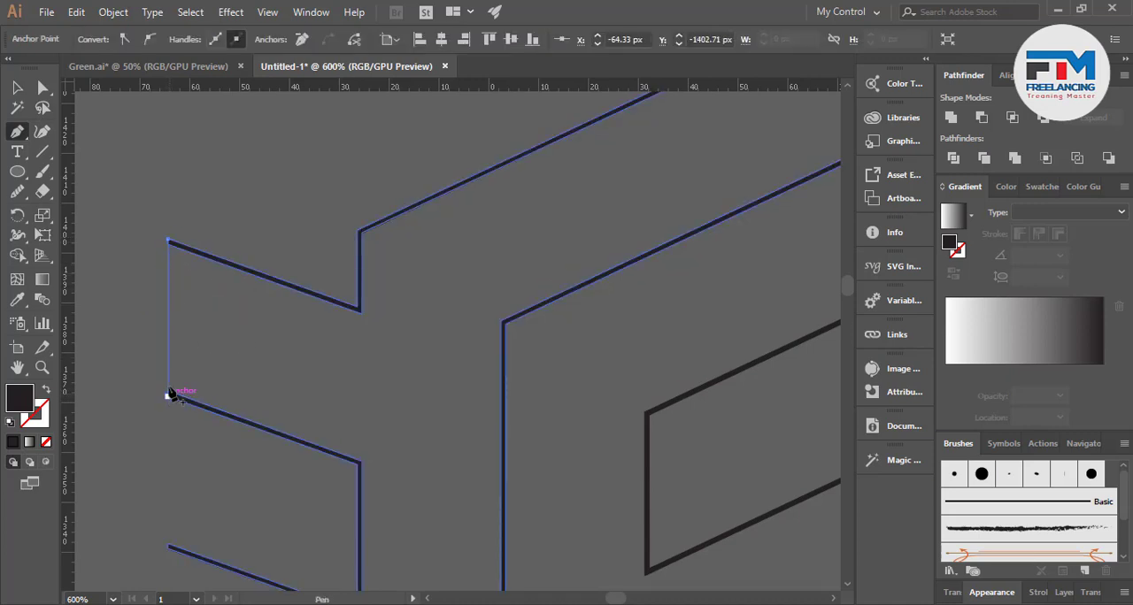
left_click(168, 396)
left_click(143, 304)
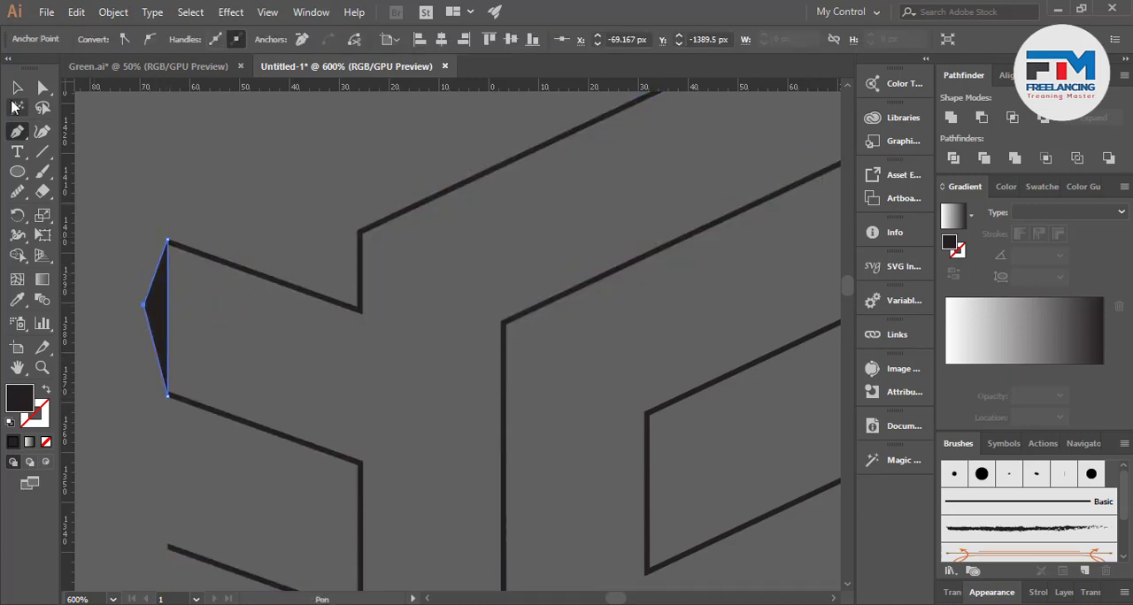
Select the triangle together with the upper-left outline and unite them into one shape
key("v")
key("ctrl+a")
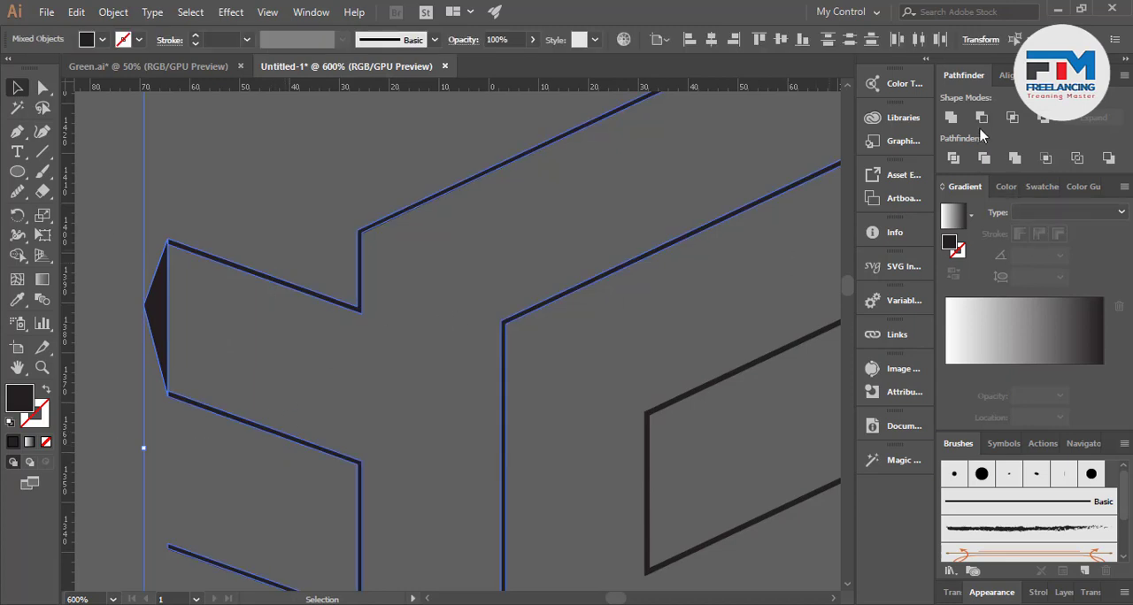
left_click(951, 116)
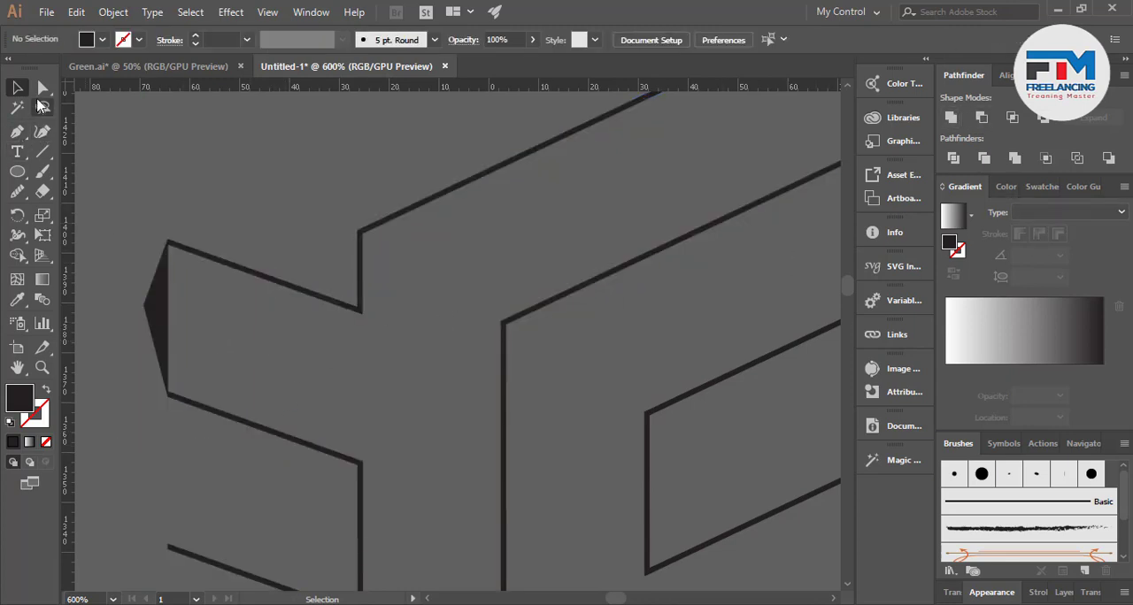
Delete the inner outline anchors at the upper and lower corners of the left arm's tip, undoing the extra deletion of the whole path
left_click(41, 88)
left_click(174, 246)
left_click(169, 242)
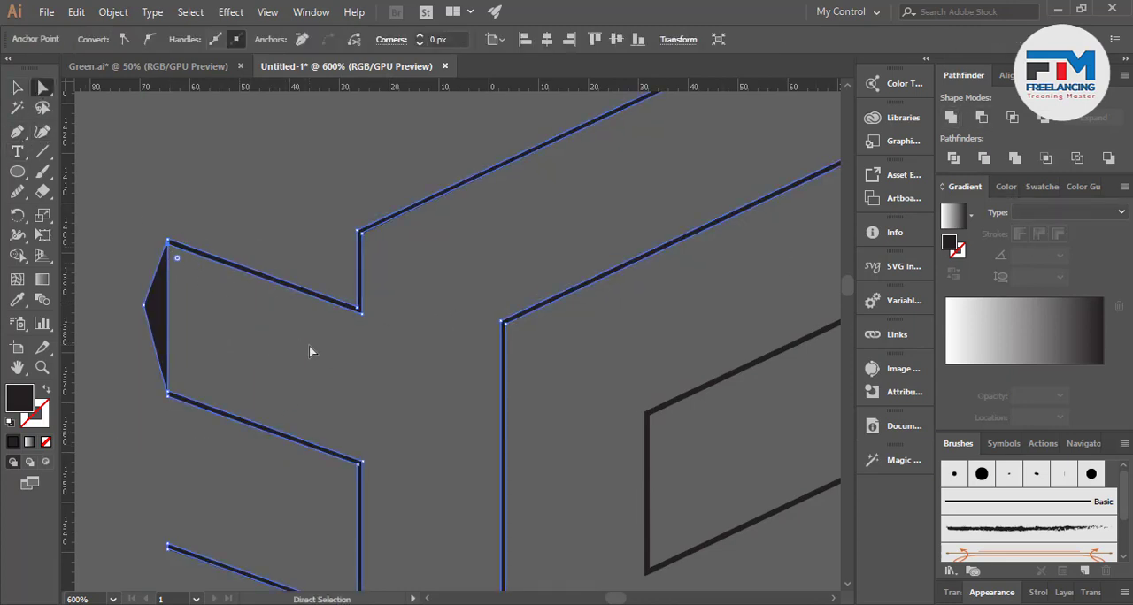
key("Delete")
key("Delete")
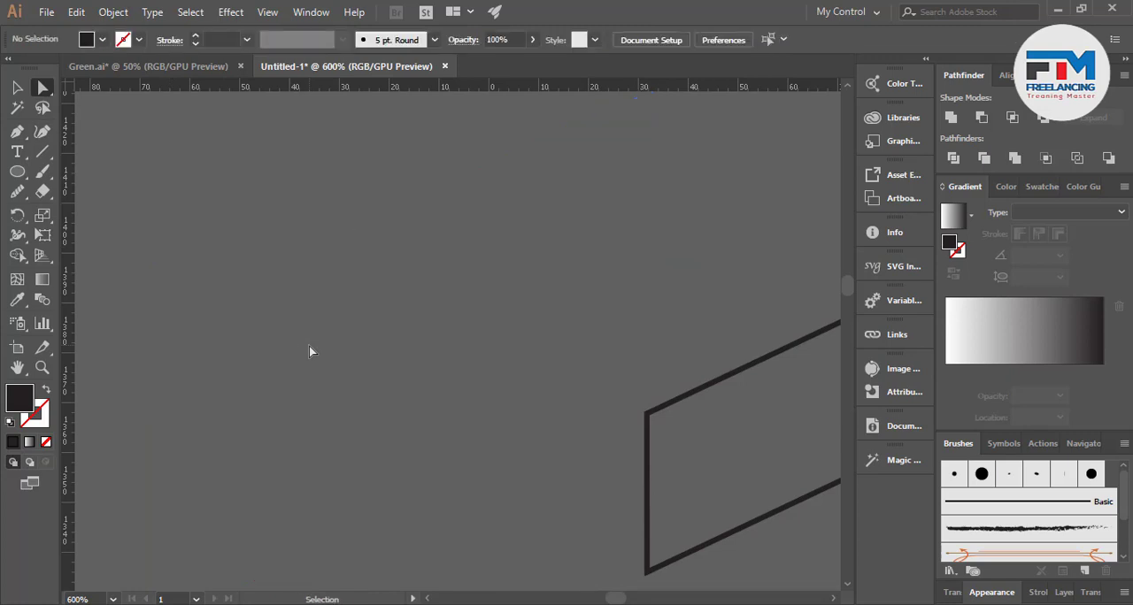
key("ctrl+z")
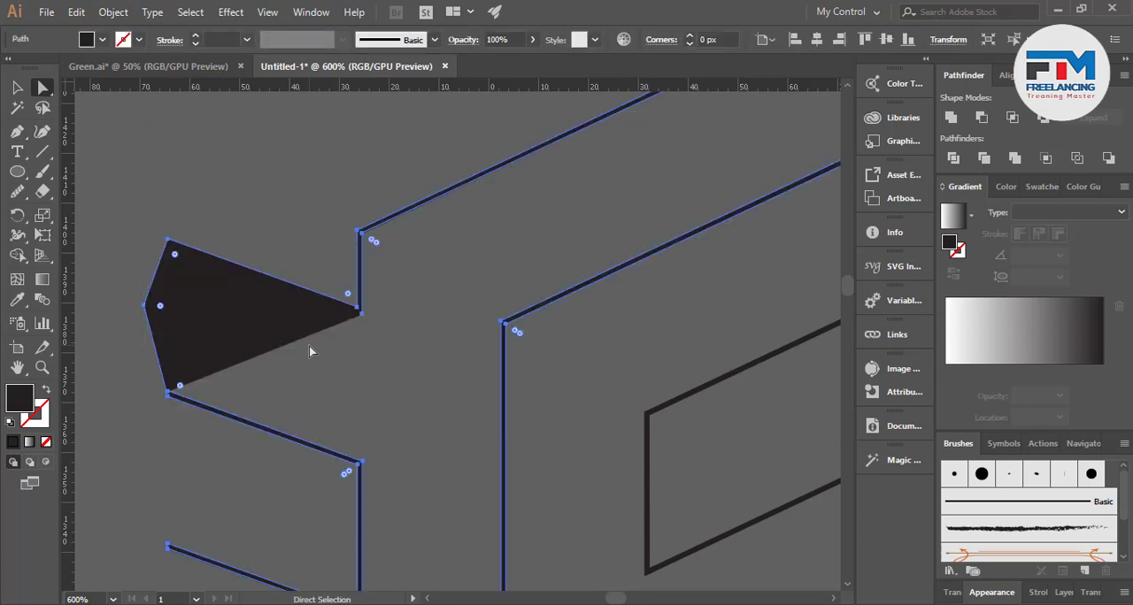
left_click(169, 392)
key("Delete")
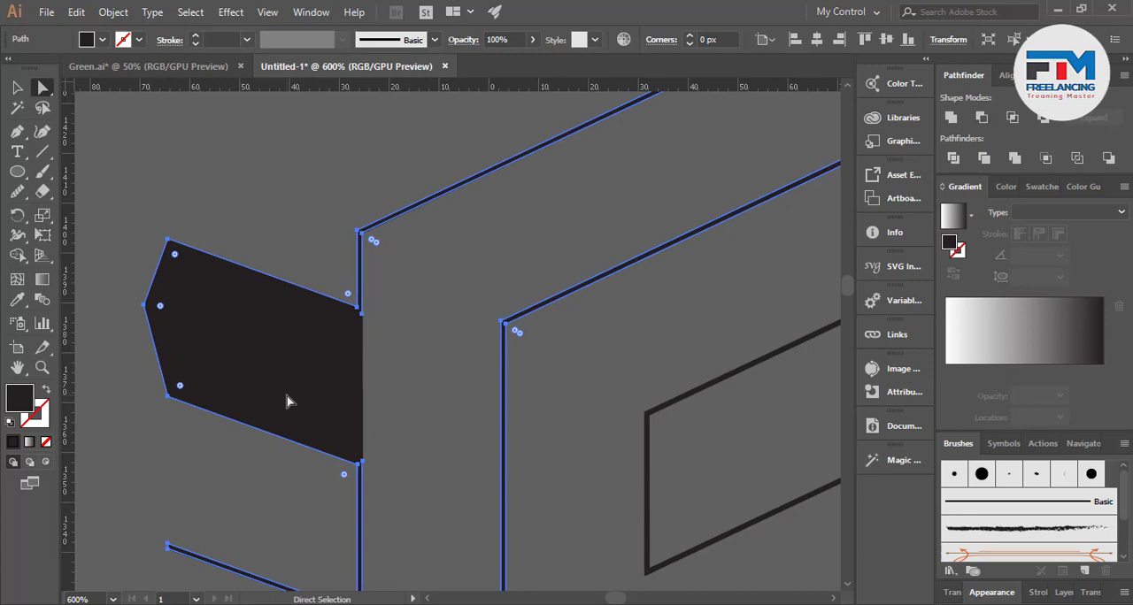
Delete the doubled outline anchors at the corners joining the left arm, stem and upper diagonal arm so the shape fills solid
left_click(363, 463)
key("Delete")
left_click(362, 311)
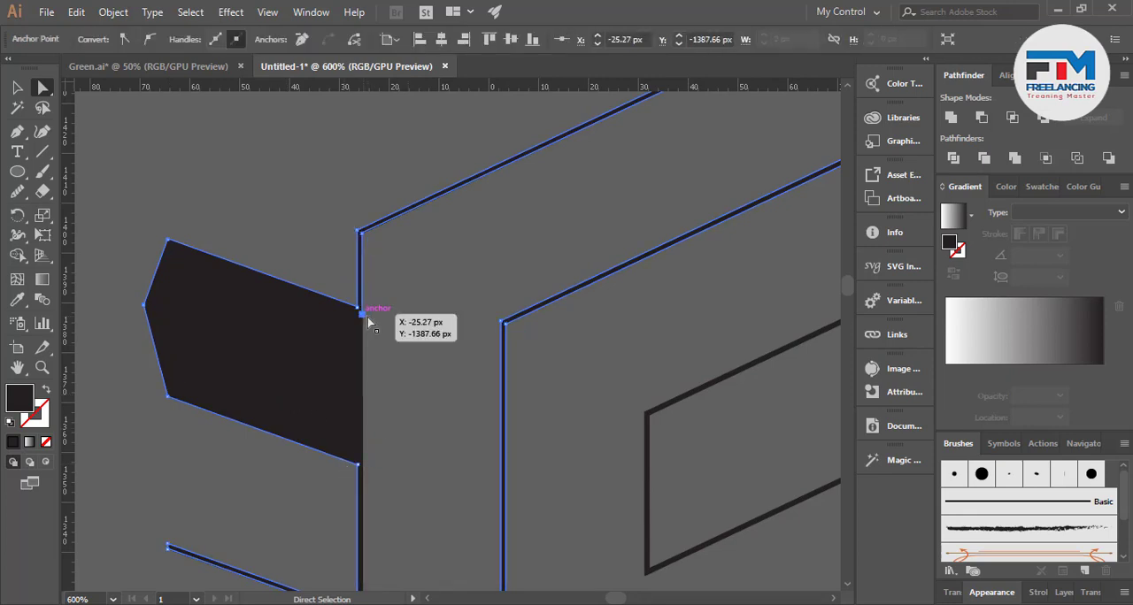
key("Delete")
left_click(358, 232)
key("Delete")
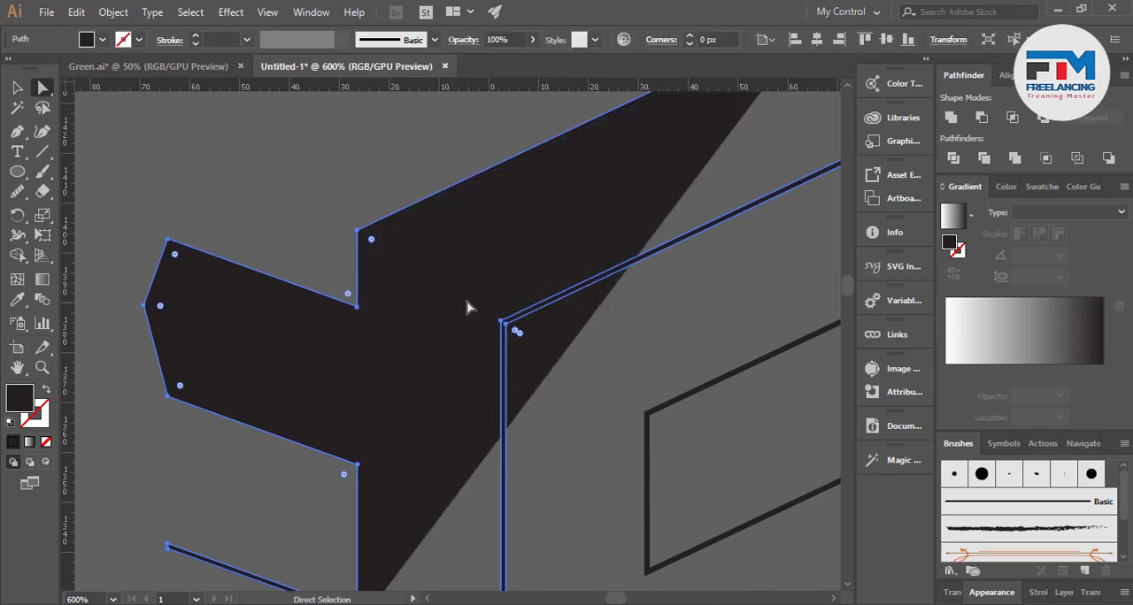
left_click(499, 326)
key("Delete")
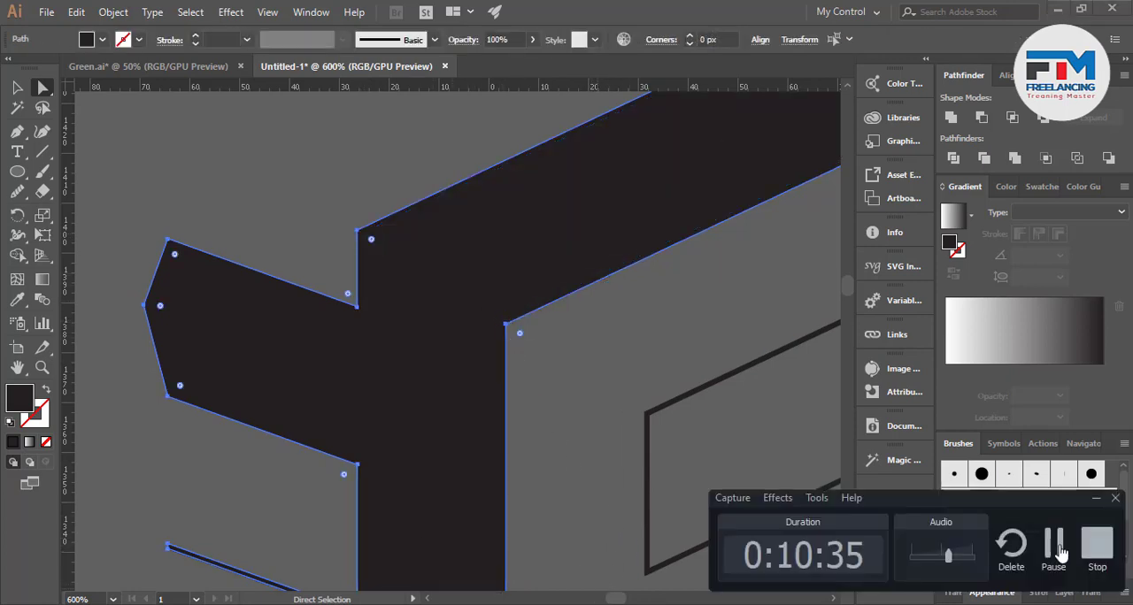
Delete the leftover inner outline segment inside the pointed end of the upper diagonal arm and deselect the shape
scroll(386, 436, "down", 1)
scroll(386, 437, "down", 2)
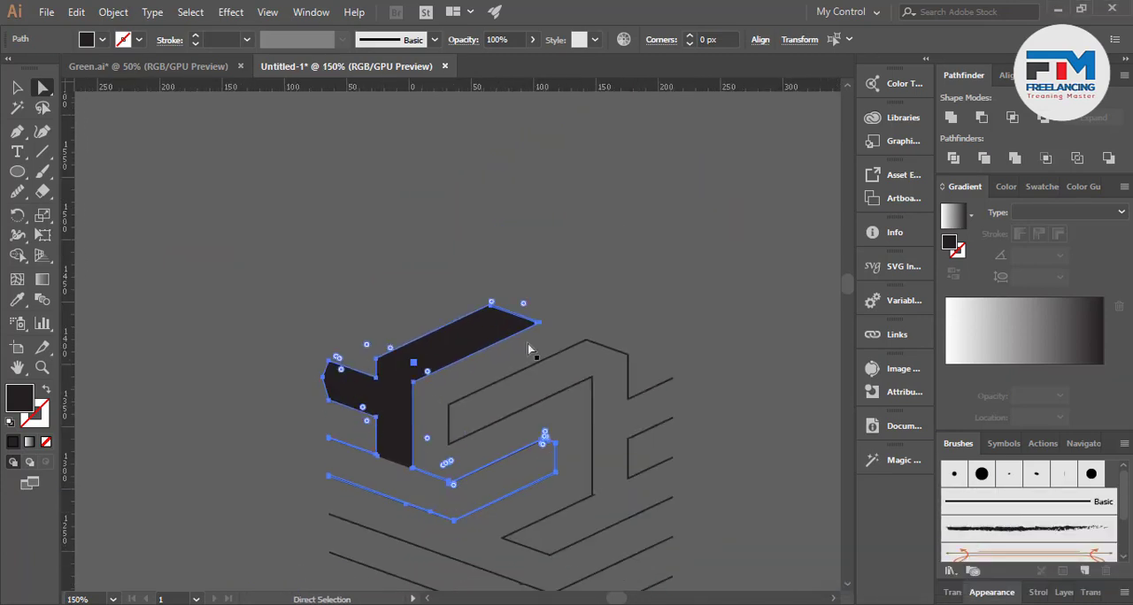
scroll(433, 241, "up", 5)
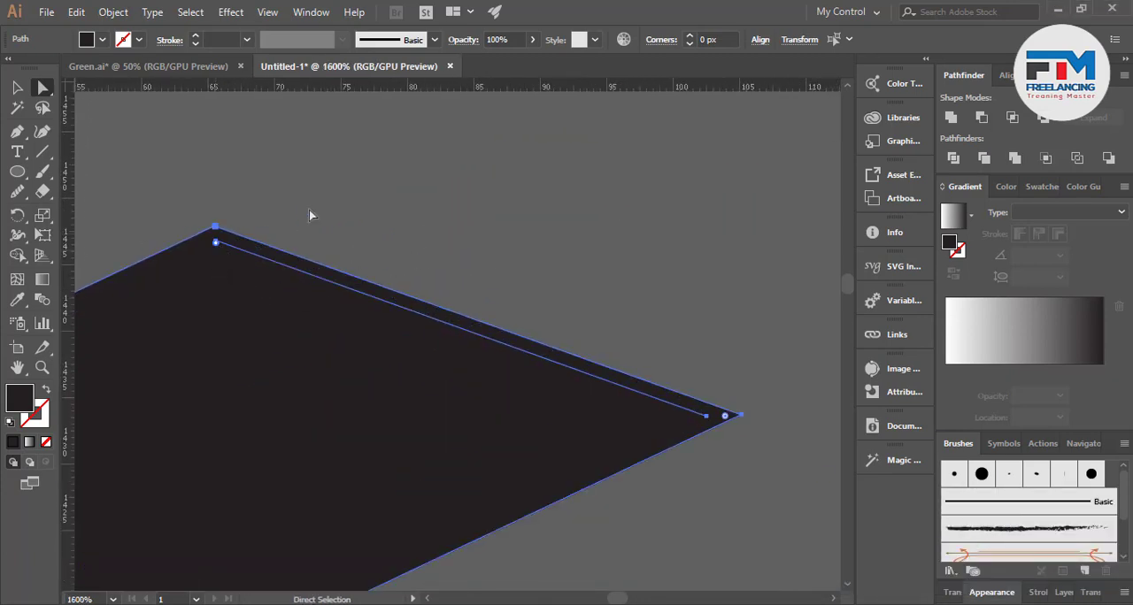
left_click(308, 215)
left_click(216, 243)
key("Delete")
left_click(583, 303)
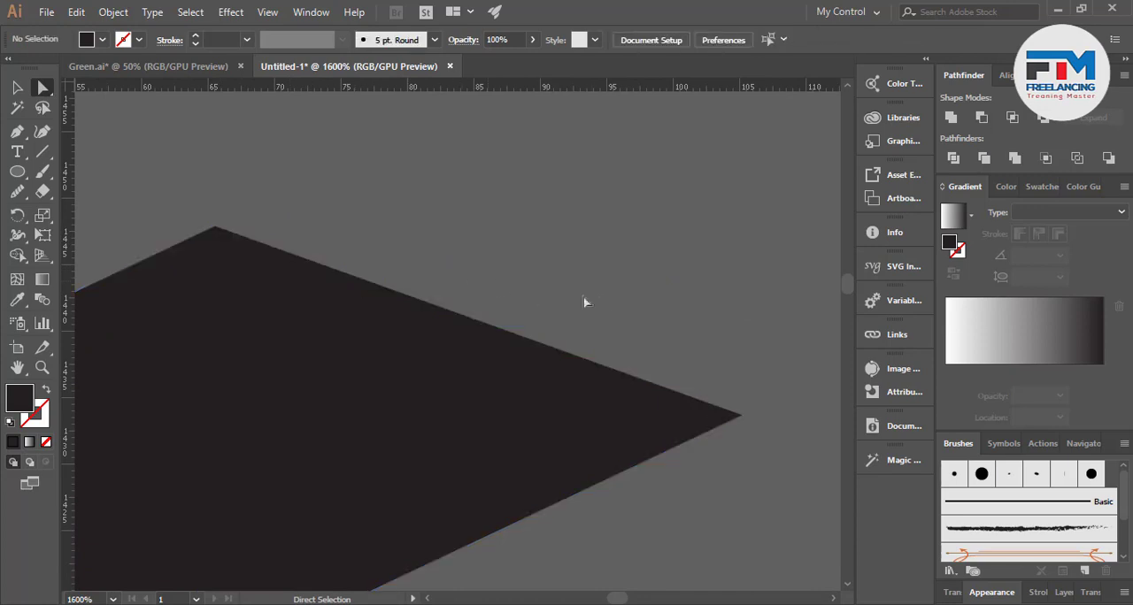
Move the notch's upper anchor onto the diagonal edge at the V-shaped corner right of the stem and delete the leftover notch anchors
scroll(611, 318, "down", 5)
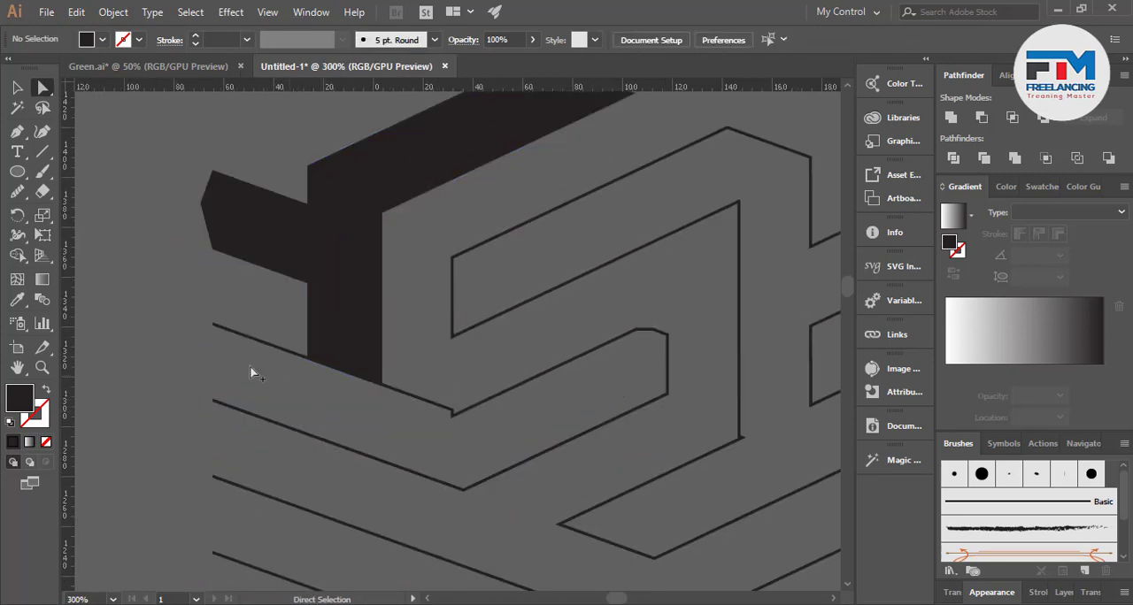
scroll(189, 221, "up", 1)
scroll(265, 351, "down", 3)
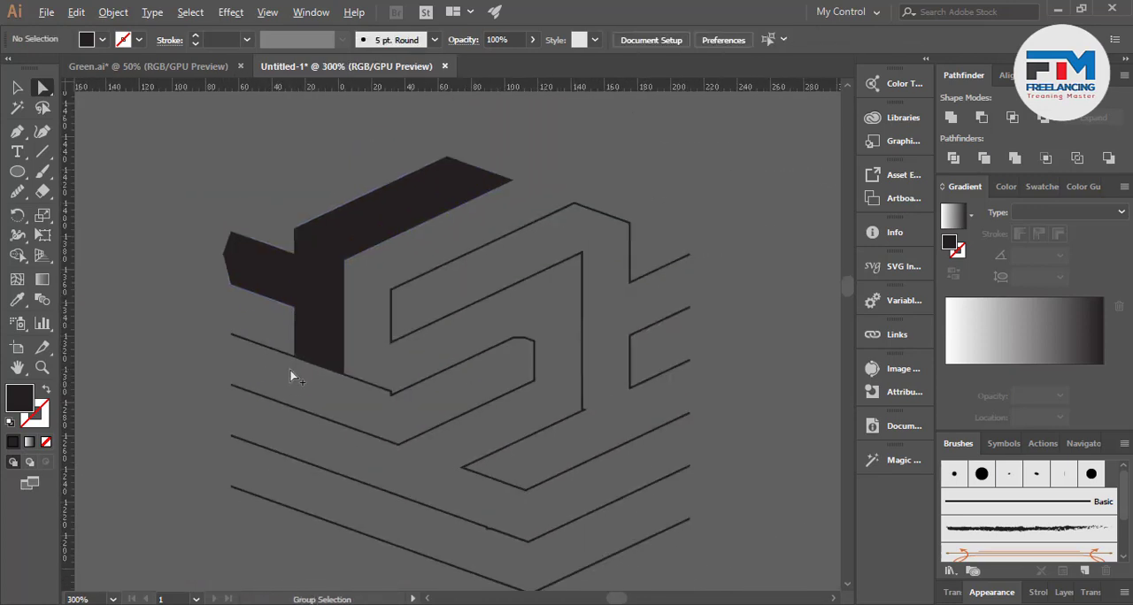
scroll(302, 381, "up", 2)
scroll(425, 404, "up", 5)
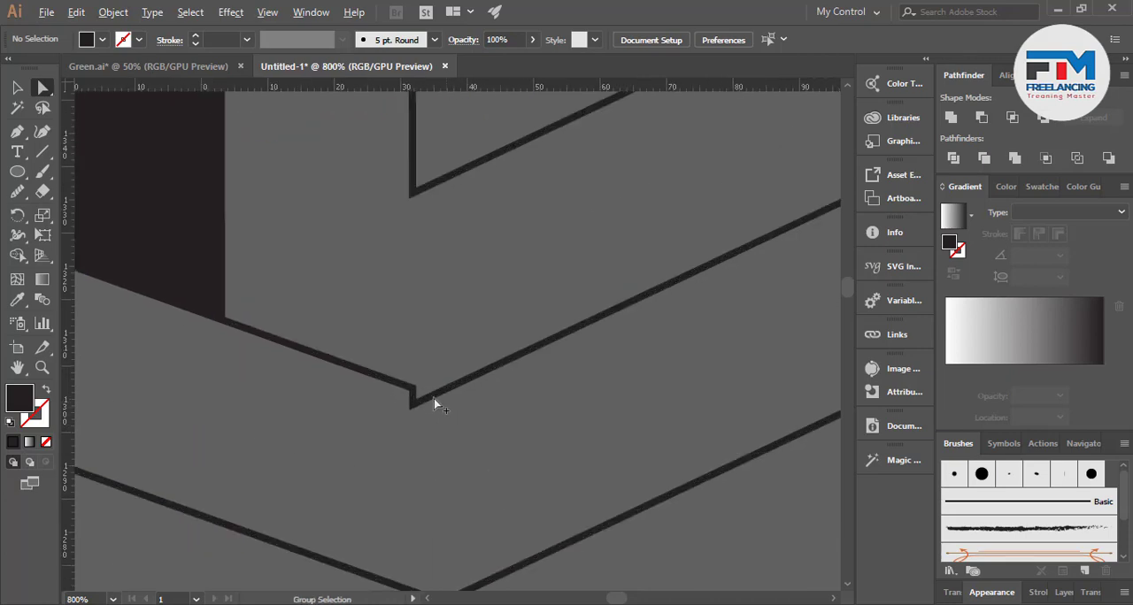
left_click(368, 384)
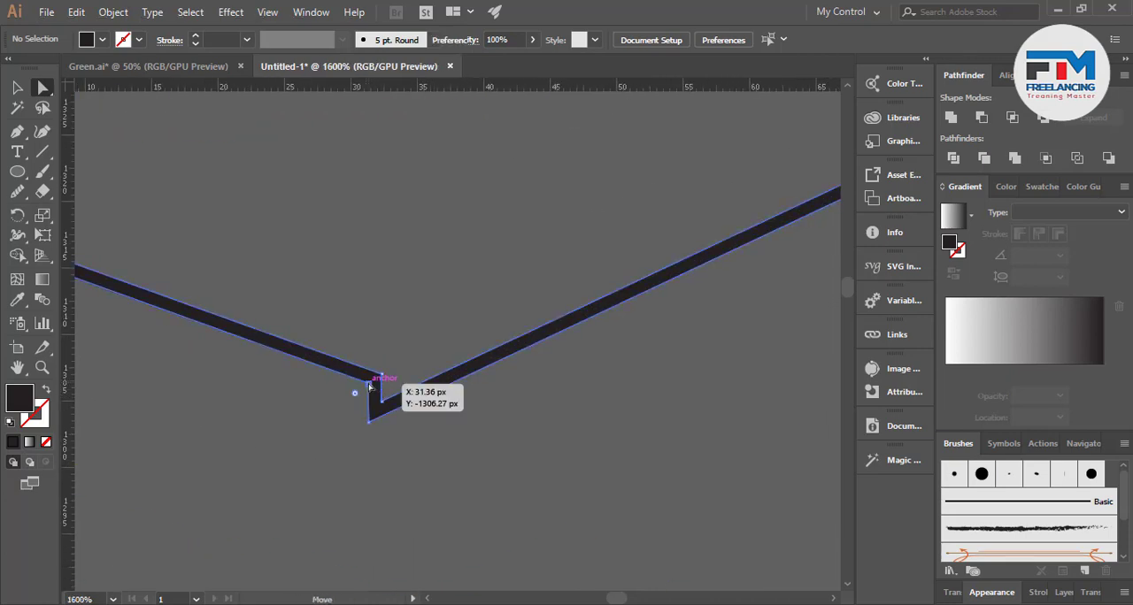
left_click_drag(384, 383, 412, 386)
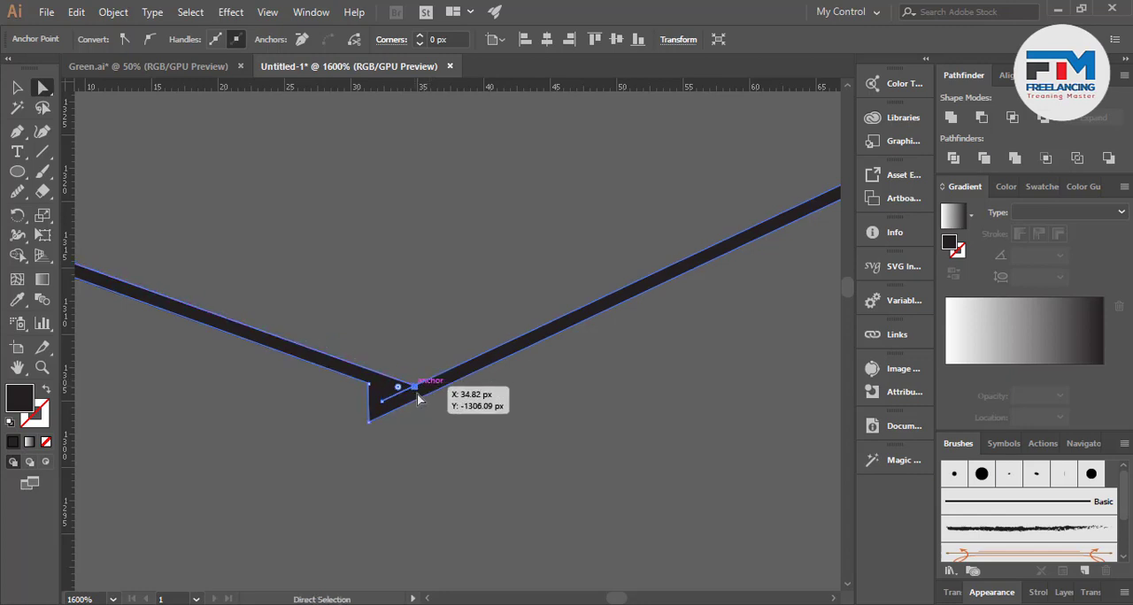
left_click(381, 400)
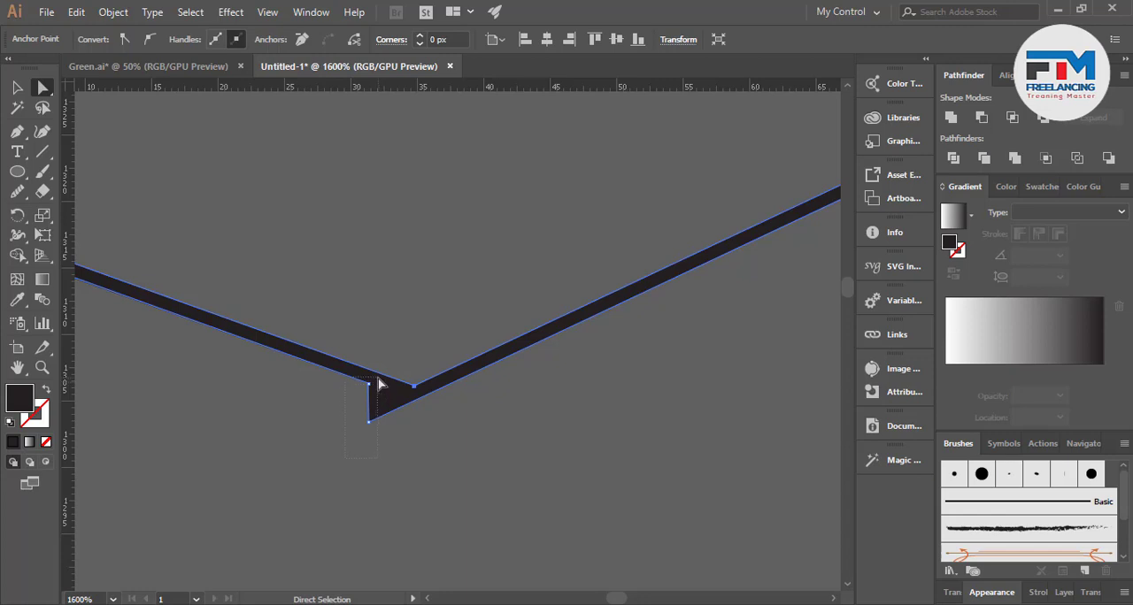
left_click_drag(378, 384, 377, 382)
key("Delete")
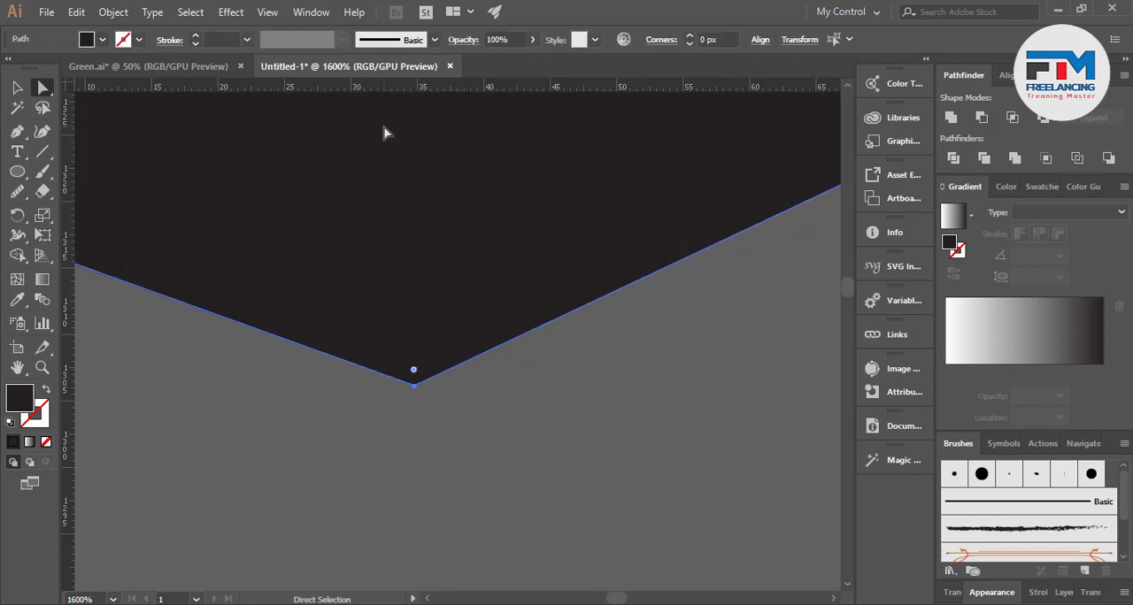
Delete the inner outline anchors around the lower diagonal arm's blunt tip, including the one at its lower corner
scroll(399, 278, "down", 4)
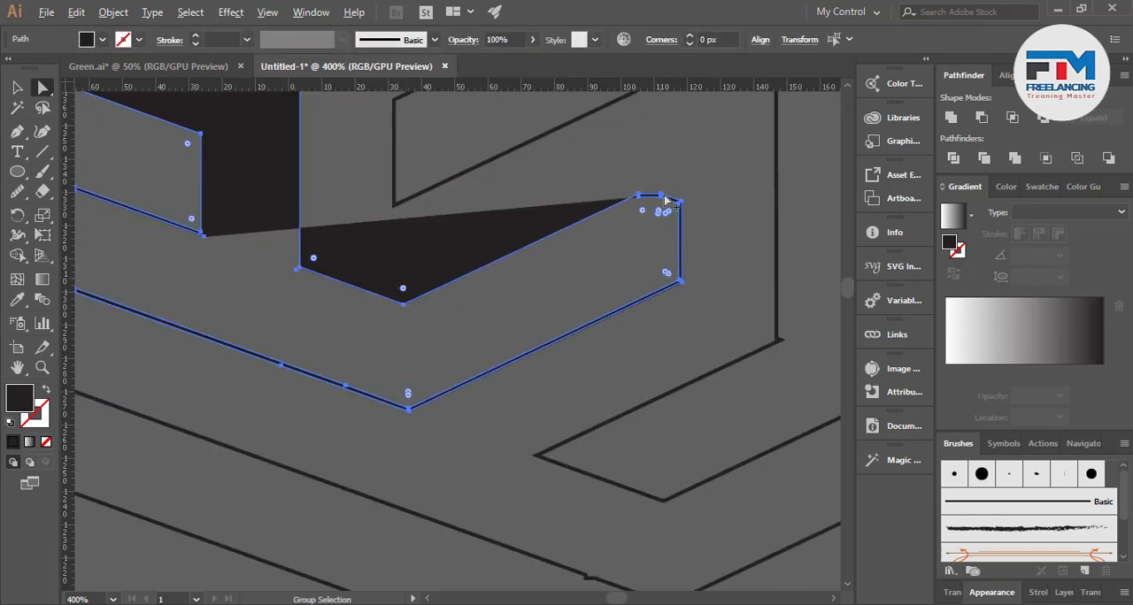
scroll(659, 208, "up", 6)
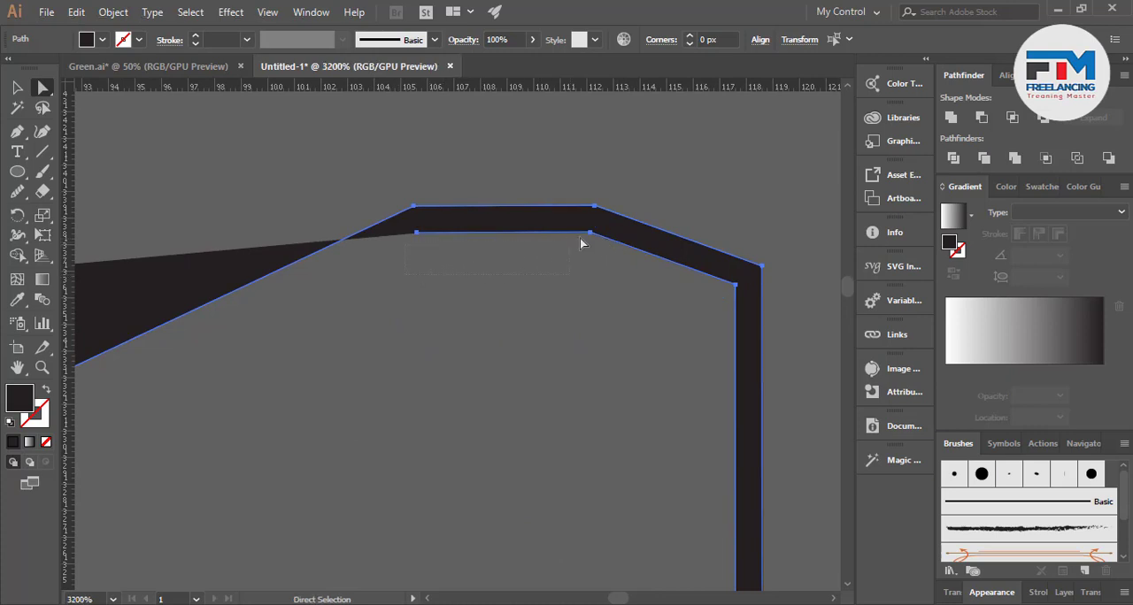
left_click_drag(606, 234, 606, 235)
key("Delete")
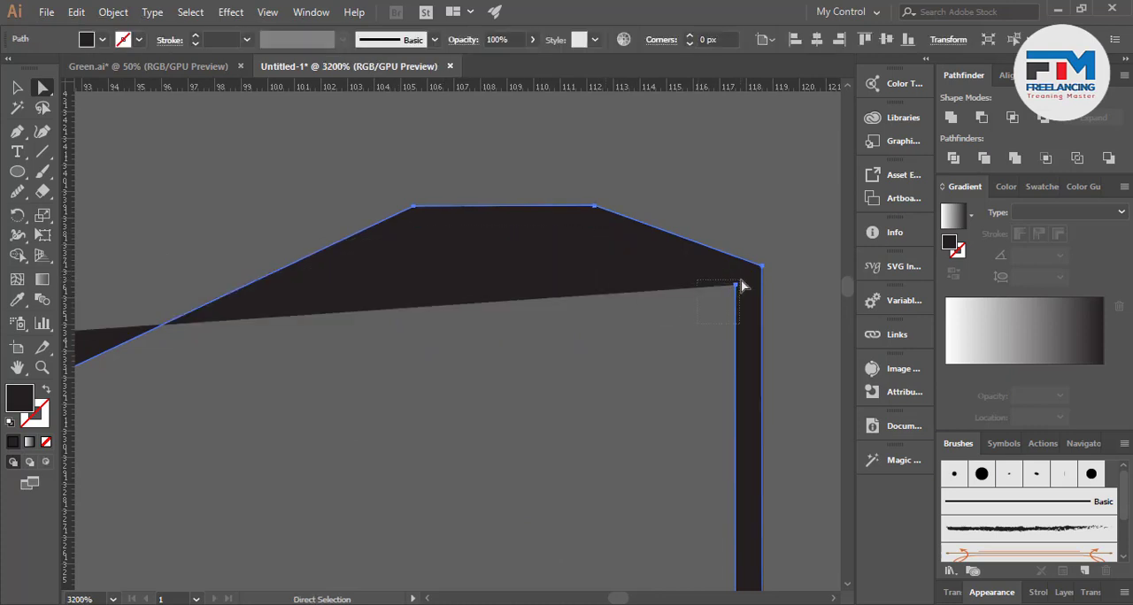
scroll(735, 292, "down", 5)
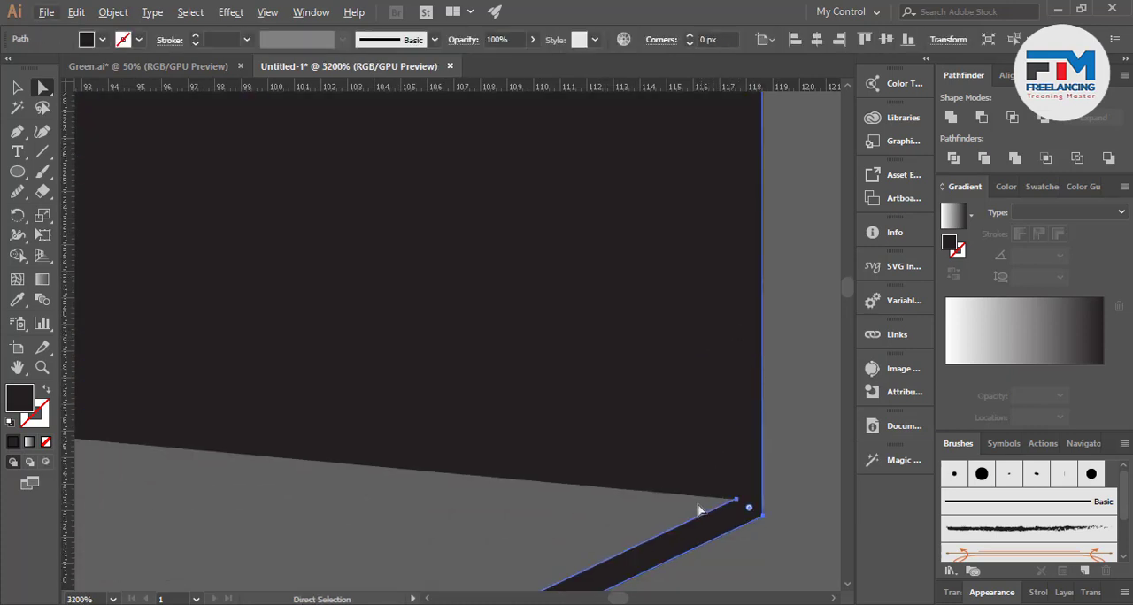
left_click_drag(748, 500, 748, 500)
key("Delete")
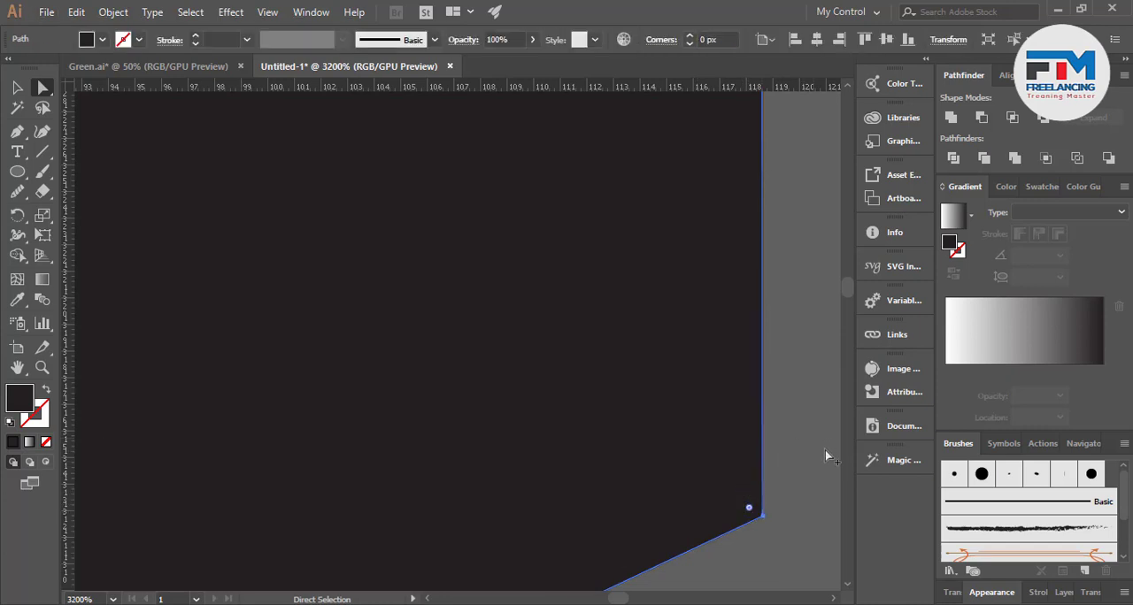
Delete the inner outline anchor at the shape's bottom V-shaped corner, undoing the first deletion attempt
scroll(792, 450, "down", 5)
scroll(485, 499, "down", 2)
scroll(525, 481, "up", 4)
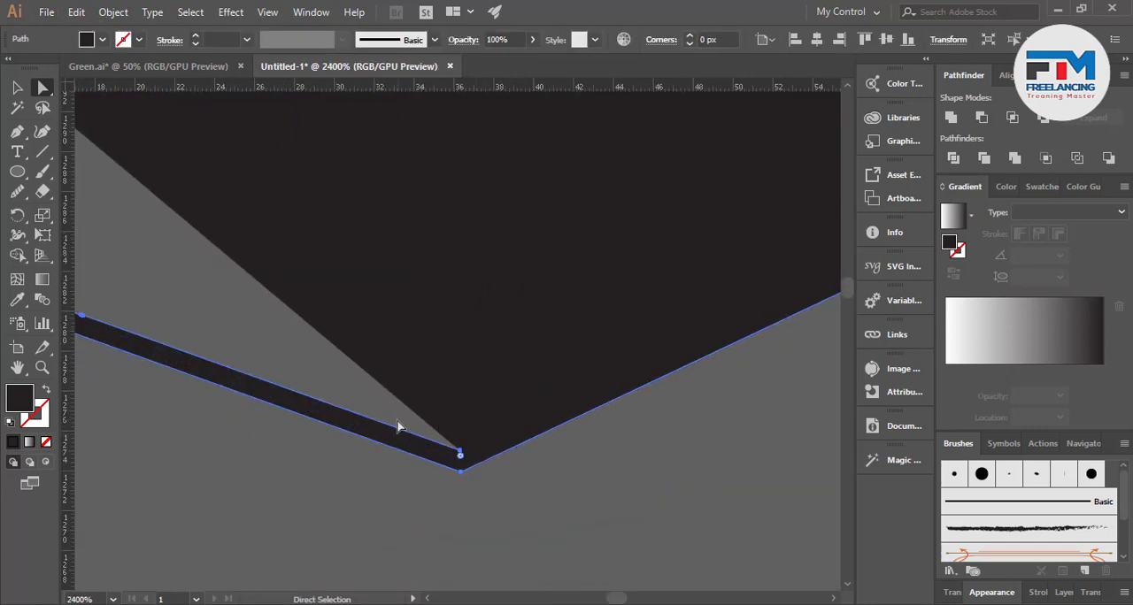
left_click_drag(468, 457, 467, 457)
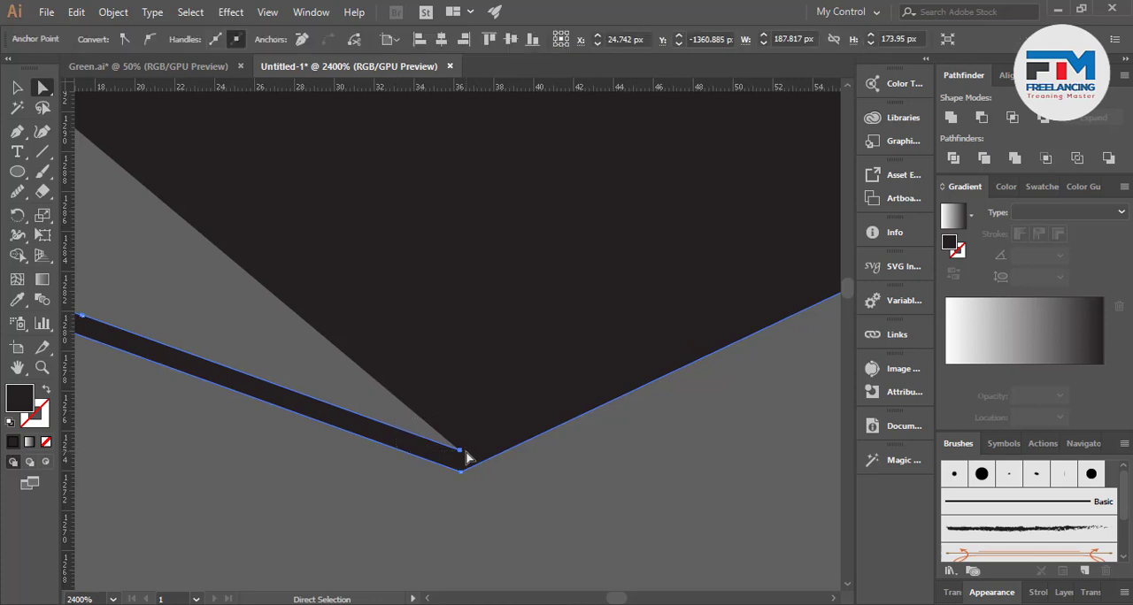
key("Delete")
key("ctrl+z")
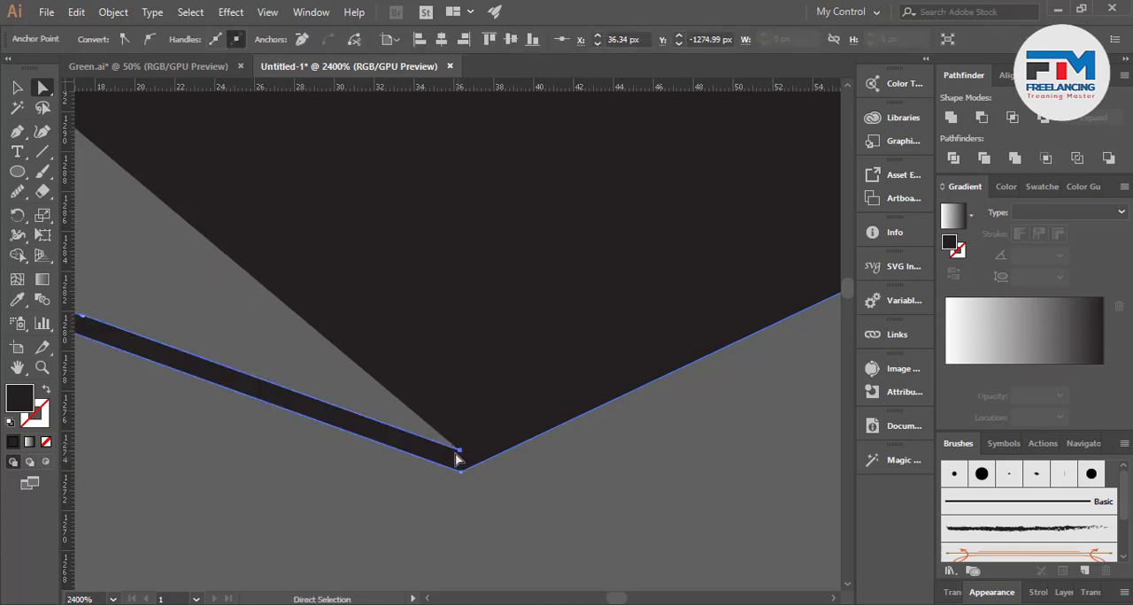
left_click(460, 452)
key("Delete")
scroll(495, 433, "down", 4)
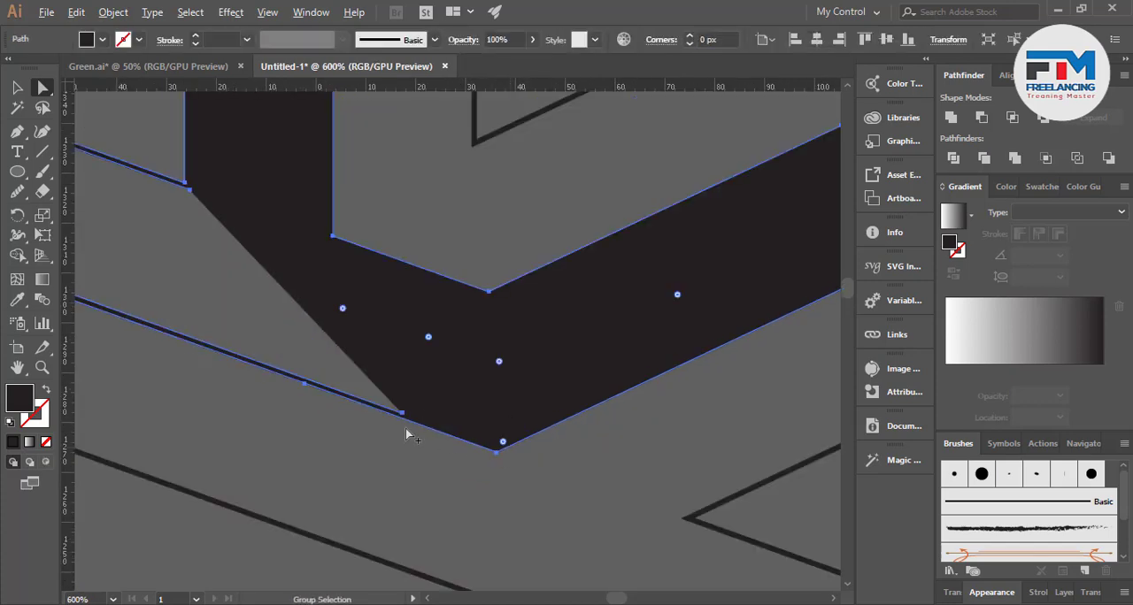
Delete the inner anchor partway along the lower-left arm's bottom edge, undoing the accidental deletion of the whole path
scroll(360, 401, "up", 4)
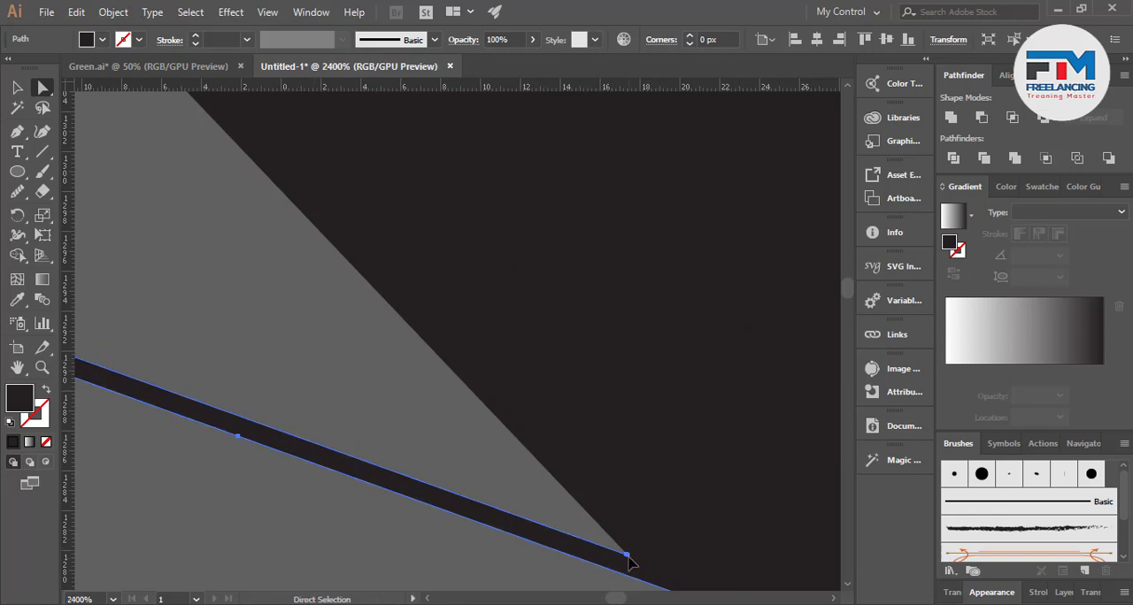
left_click(627, 557)
key("Delete")
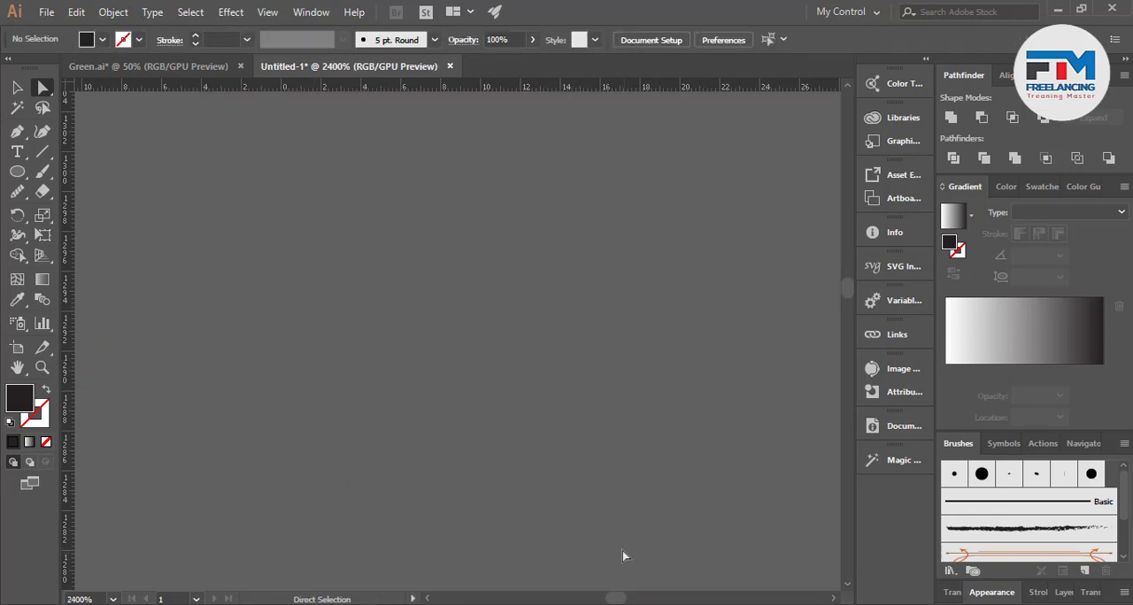
key("ctrl+z")
left_click(626, 558)
key("Delete")
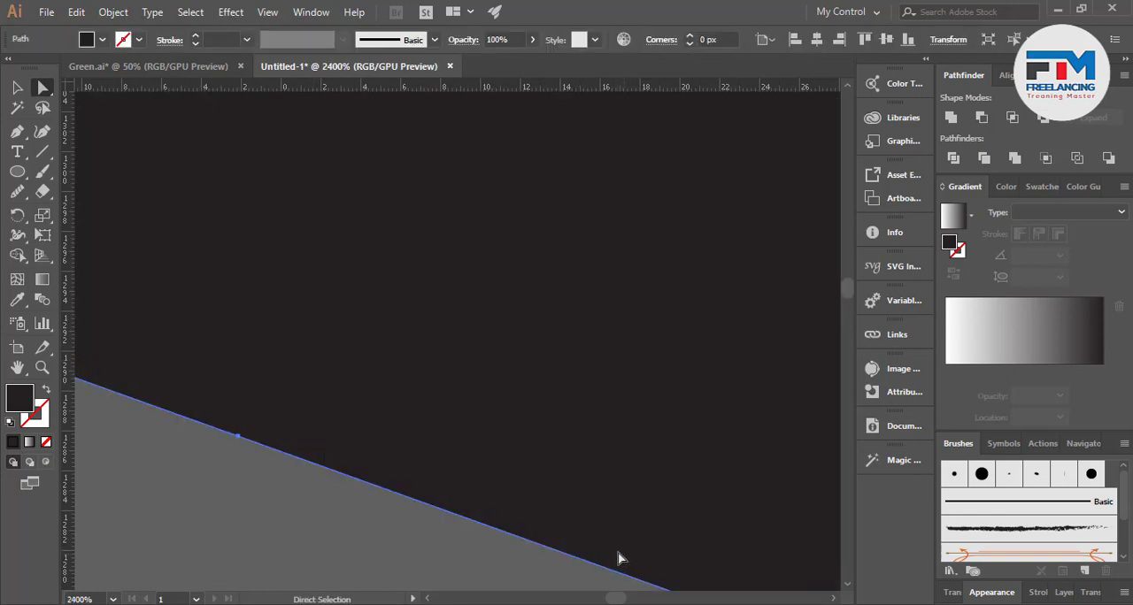
Delete the doubled outline anchor where the lower-left arm's upper edge meets the stem so the arm fills solid
scroll(557, 545, "down", 4)
scroll(196, 262, "up", 3)
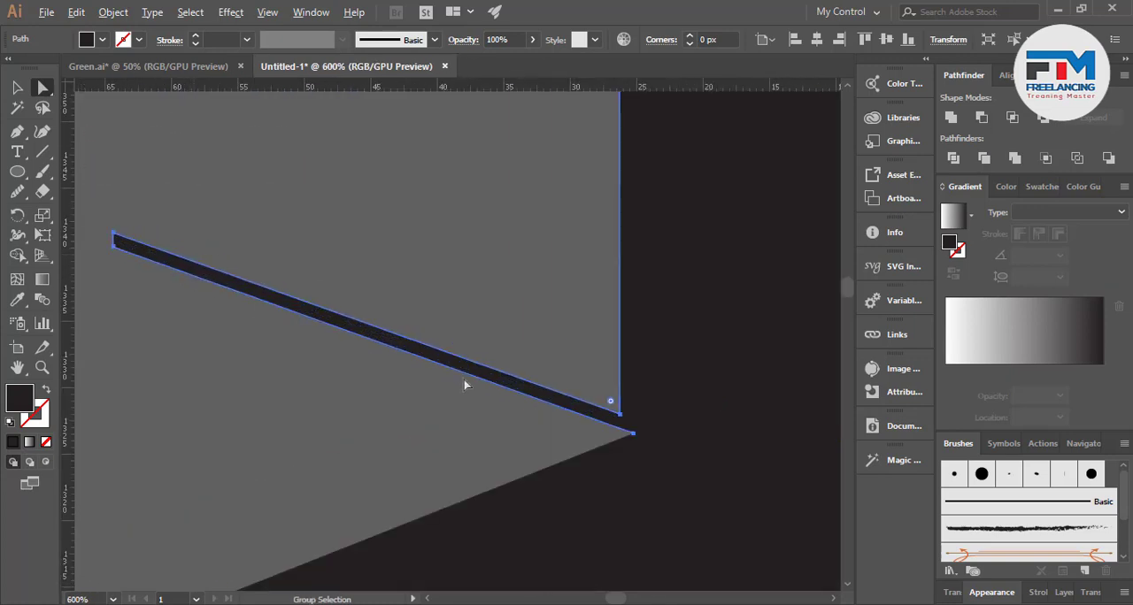
left_click(637, 432)
key("Delete")
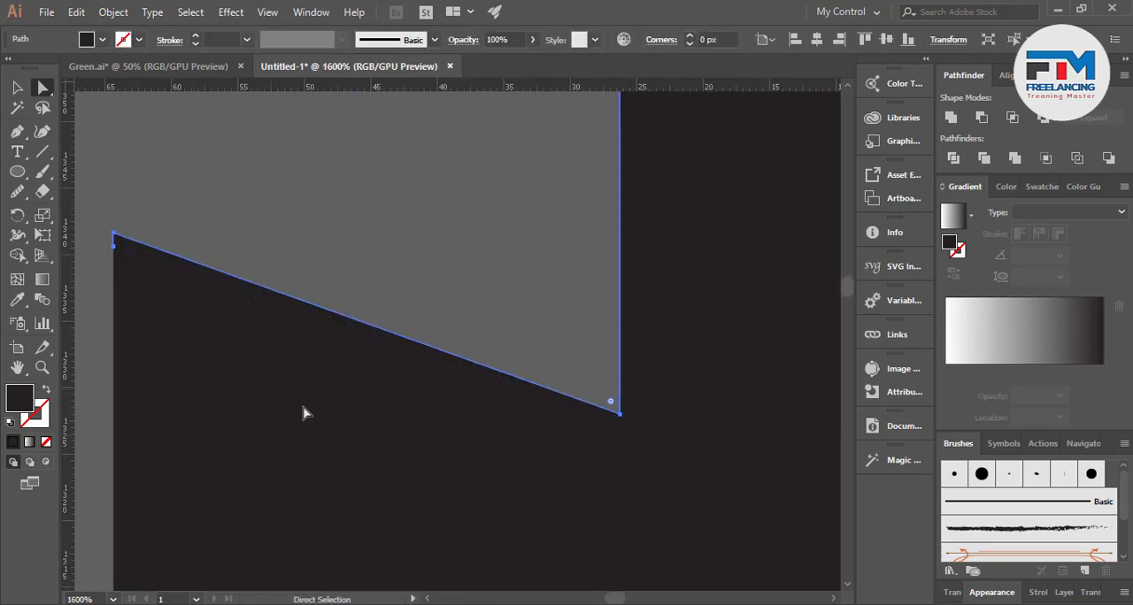
Remove the protruding middle anchor at the upper-left arm's tip so the arm ends in a straight vertical edge
scroll(303, 413, "down", 3)
scroll(289, 410, "up", 3)
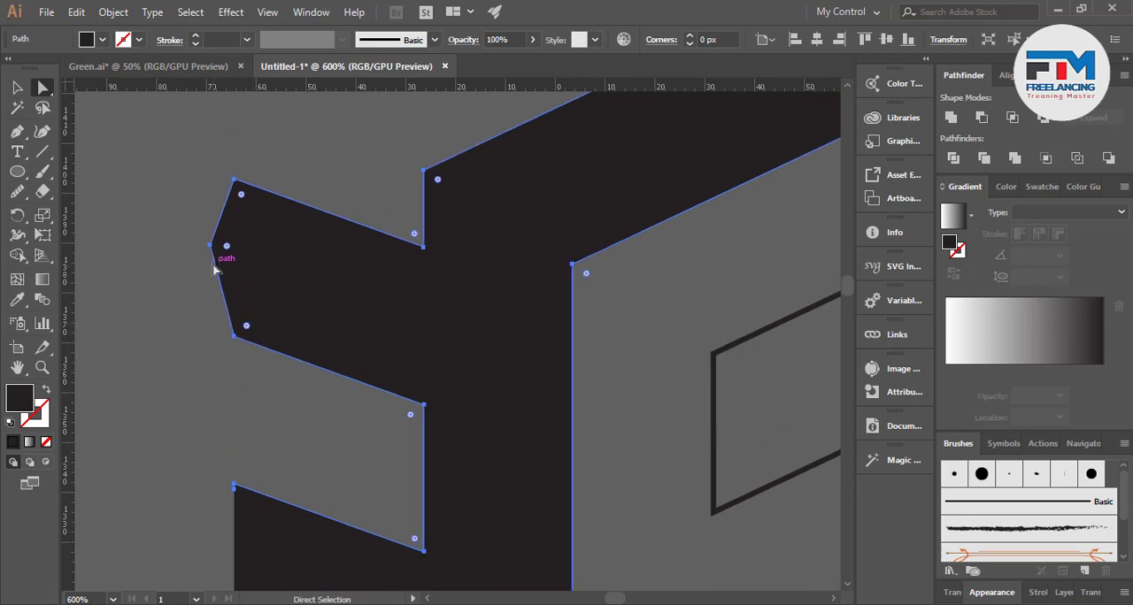
left_click(212, 245)
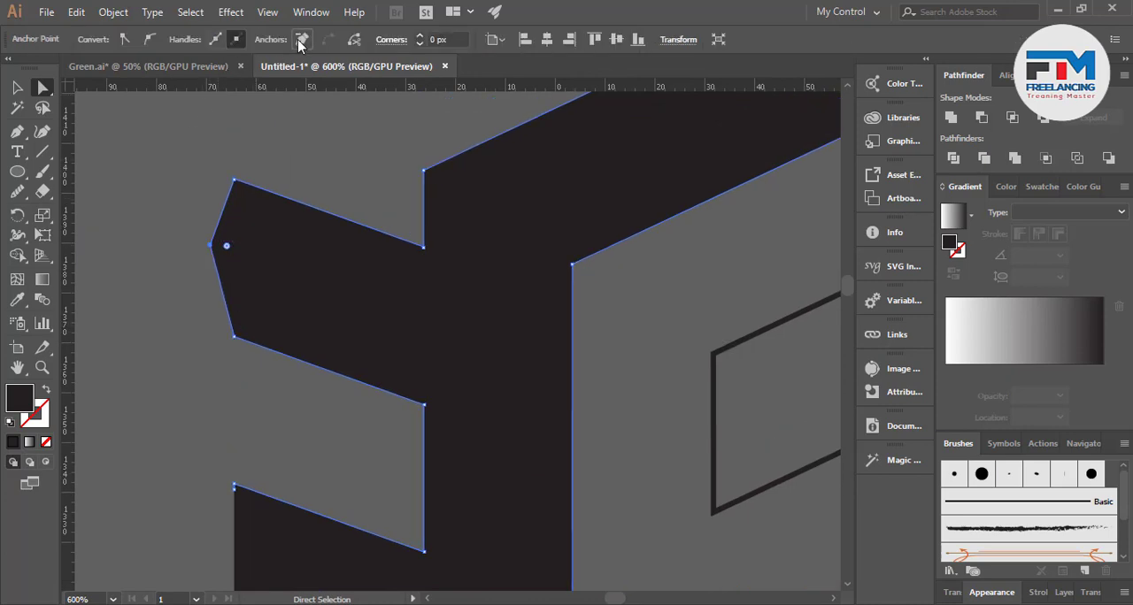
left_click(301, 39)
scroll(218, 345, "down", 4)
scroll(494, 381, "up", 1)
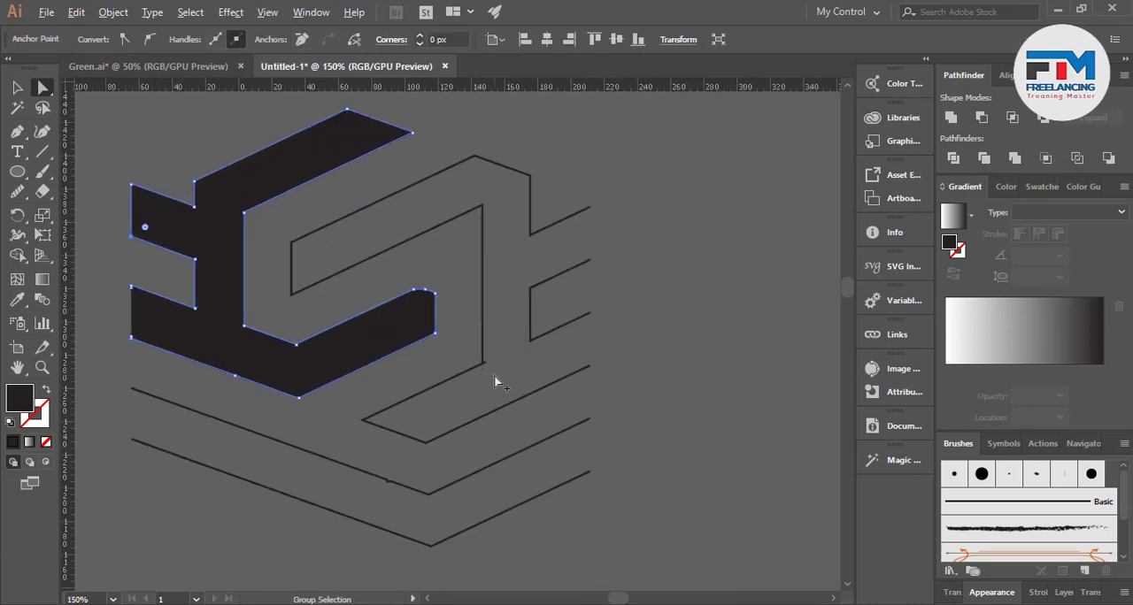
scroll(494, 375, "up", 3)
scroll(543, 324, "down", 3)
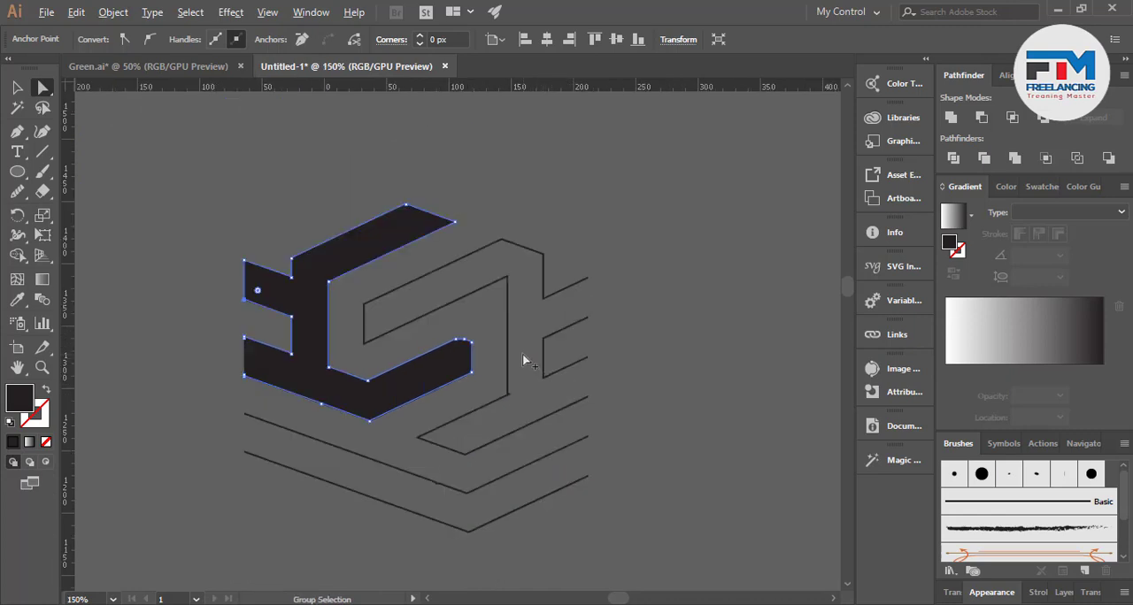
Deselect the anchors and move the finished solid shape straight up, clear of the remaining outlines
left_click(18, 88)
left_click(190, 301)
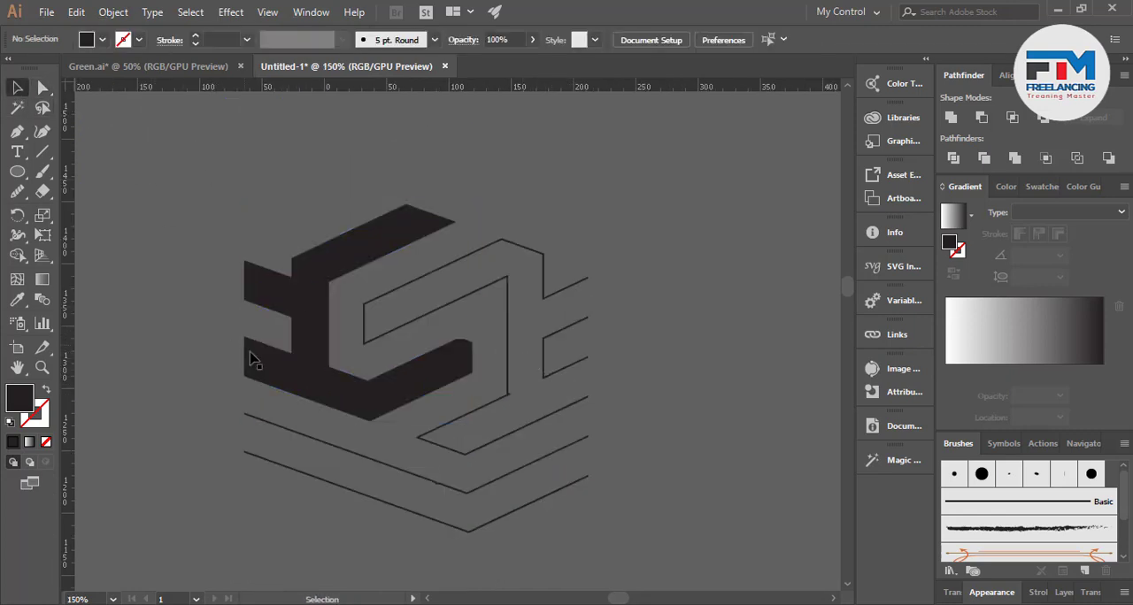
scroll(287, 403, "up", 3)
left_click_drag(306, 462, 300, 196)
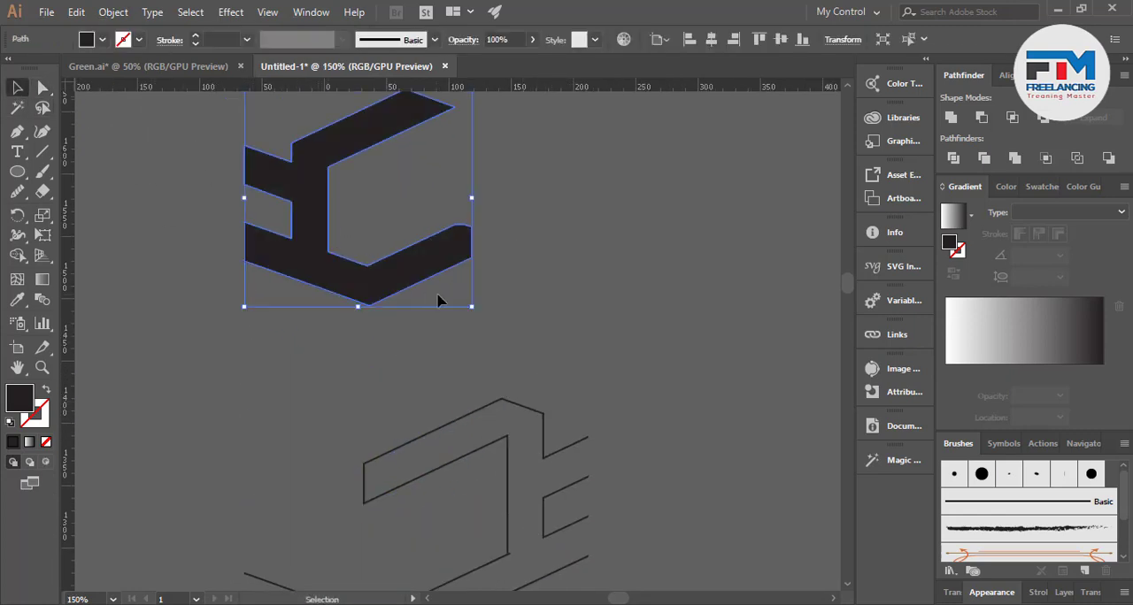
Make a copy of the solid shape reflected across the vertical axis and move it to the right of the original
scroll(357, 342, "up", 3)
right_click(332, 345)
mouse_move(397, 504)
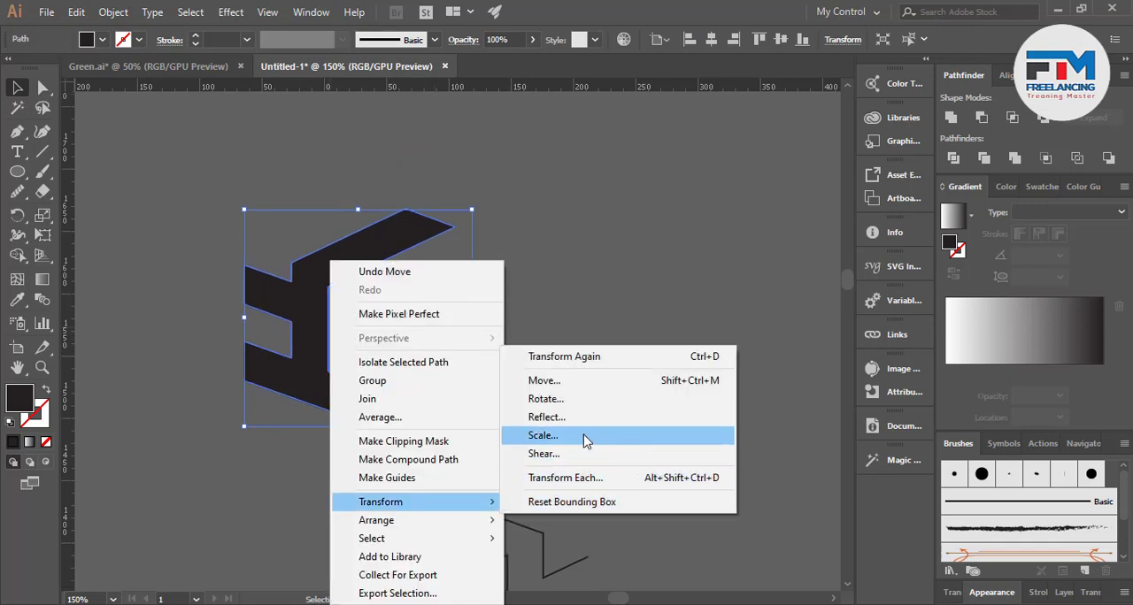
left_click(619, 415)
left_click(717, 459)
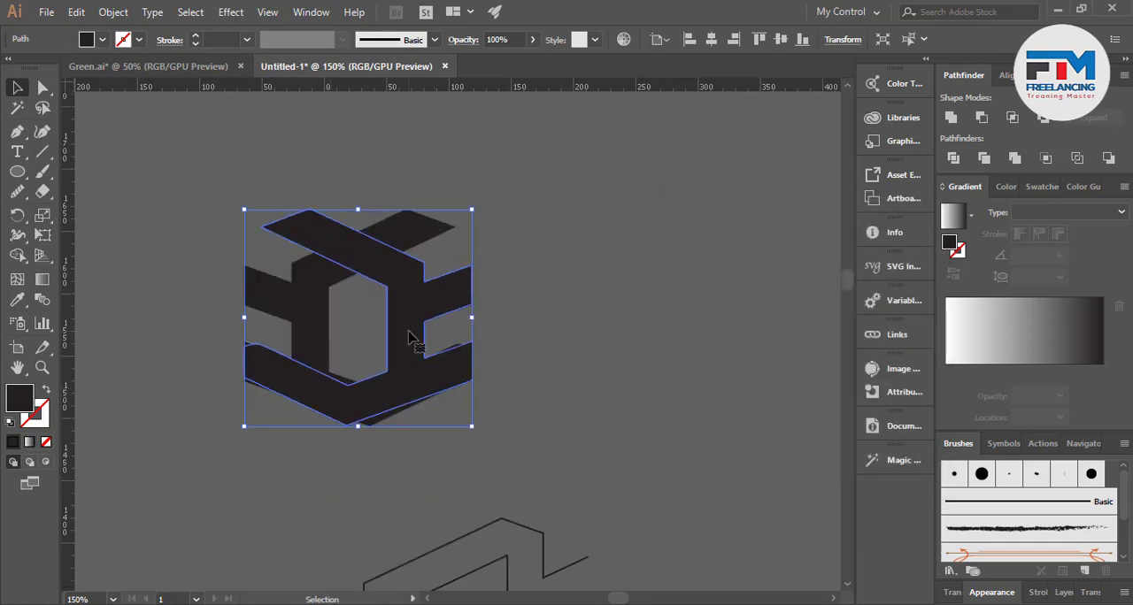
left_click_drag(408, 337, 581, 343)
right_click(576, 268)
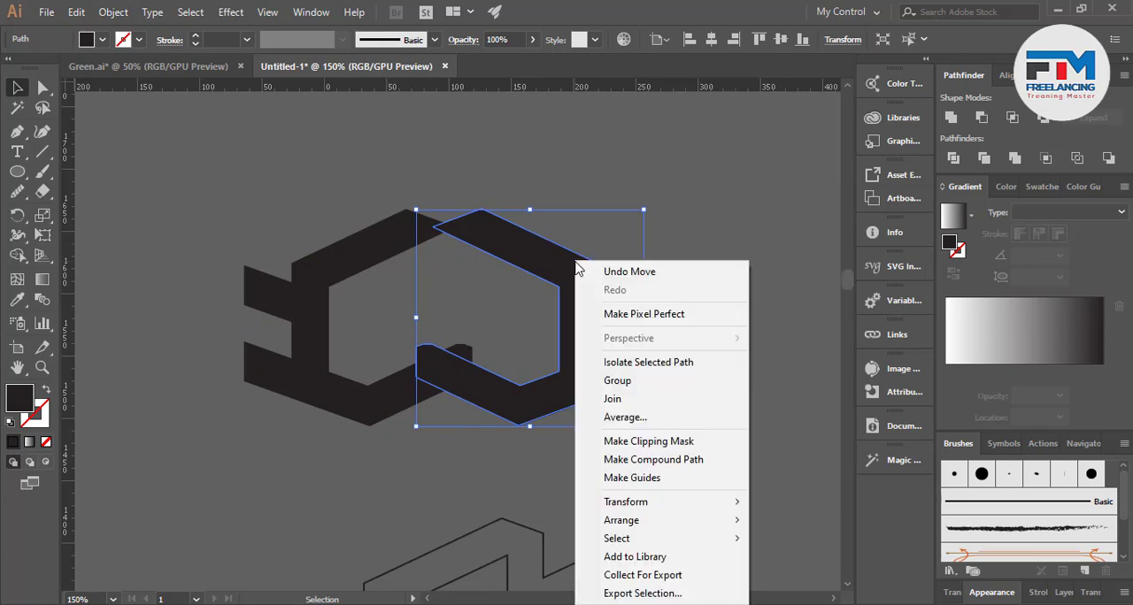
mouse_move(637, 501)
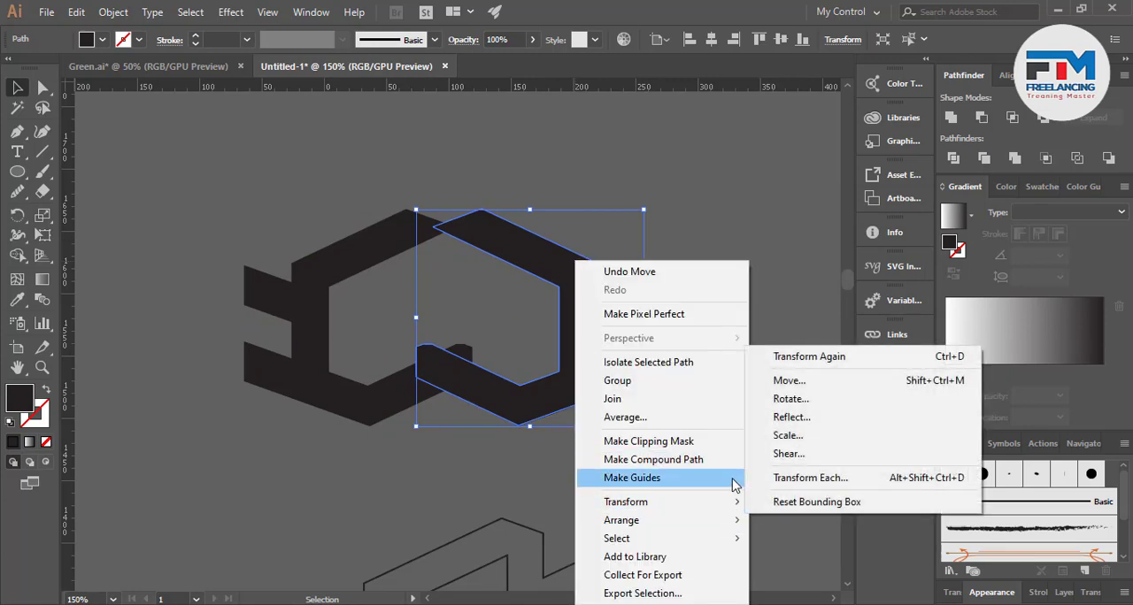
left_click(787, 434)
left_click(843, 433)
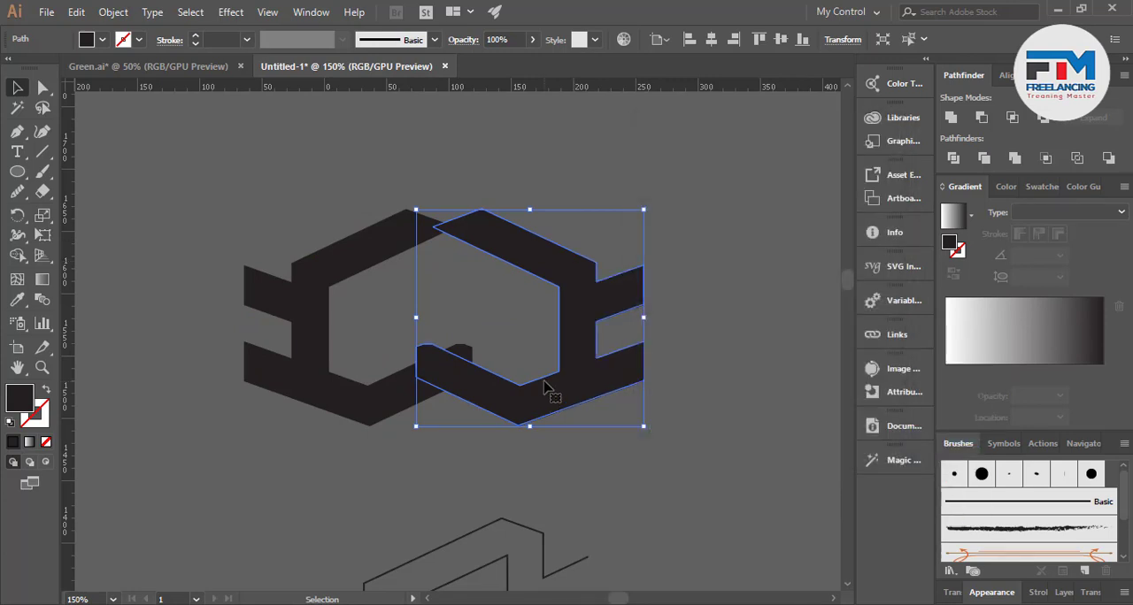
Reflect the copy across the horizontal axis and move it down and left so its arms interlock with the original shape
right_click(543, 387)
mouse_move(619, 277)
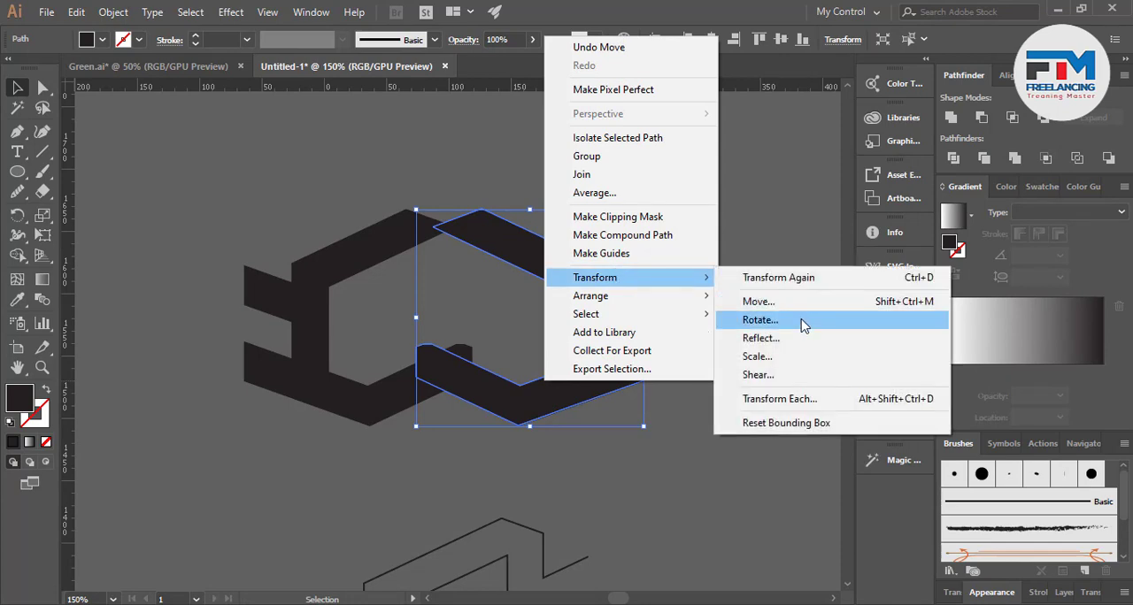
left_click(783, 338)
left_click(708, 263)
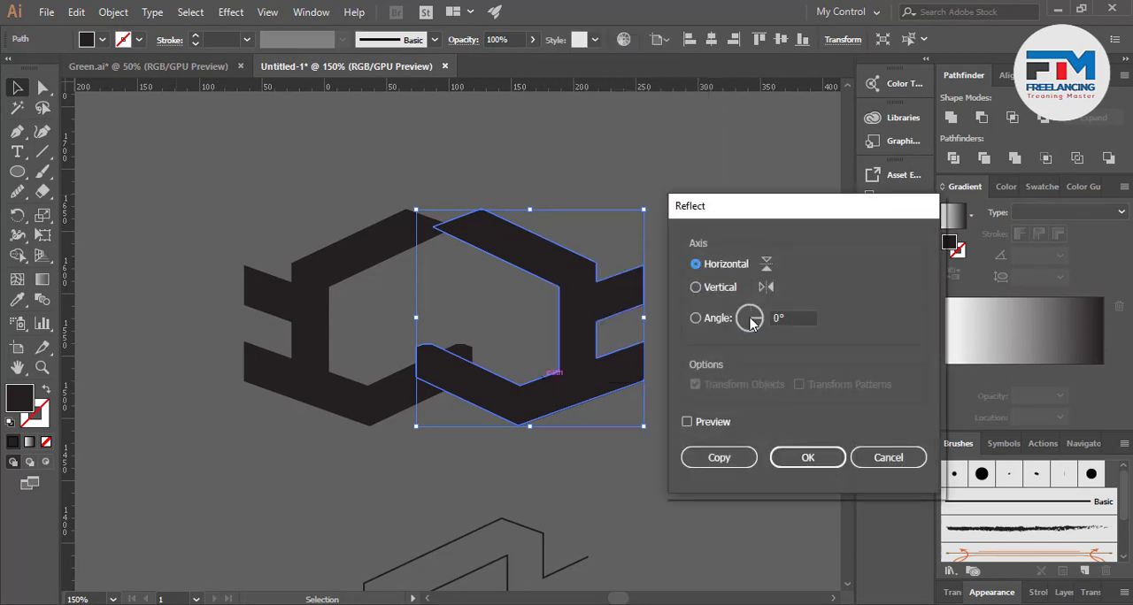
left_click(805, 457)
left_click_drag(580, 327, 529, 373)
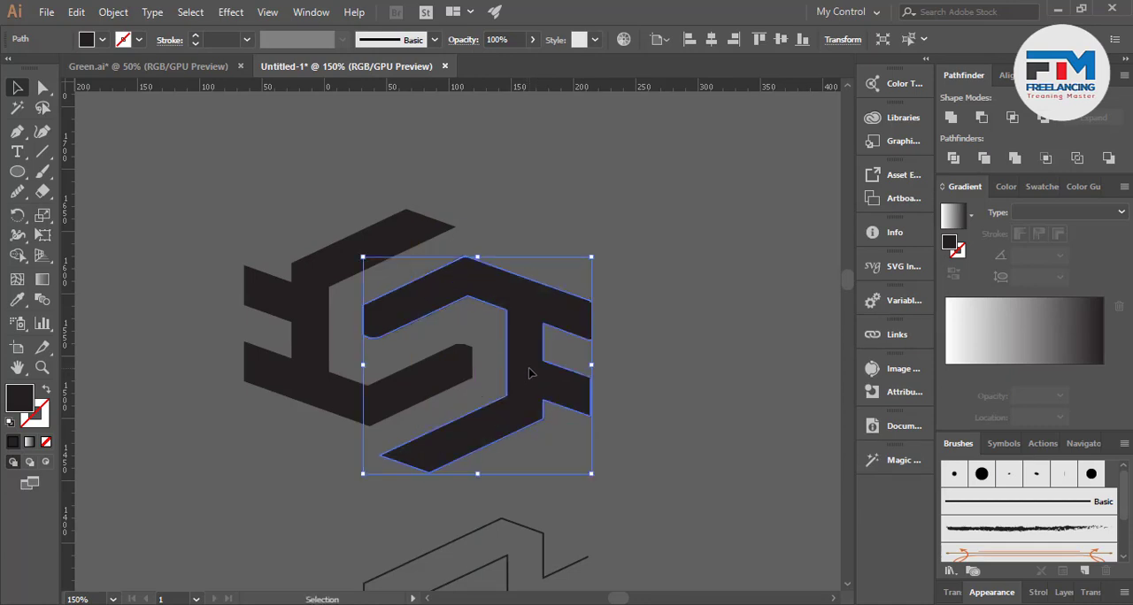
Select both interlocking shapes and move them together up and left, away from the remaining outlines
left_click(662, 404)
scroll(610, 412, "down", 1)
scroll(496, 412, "down", 2, "alt")
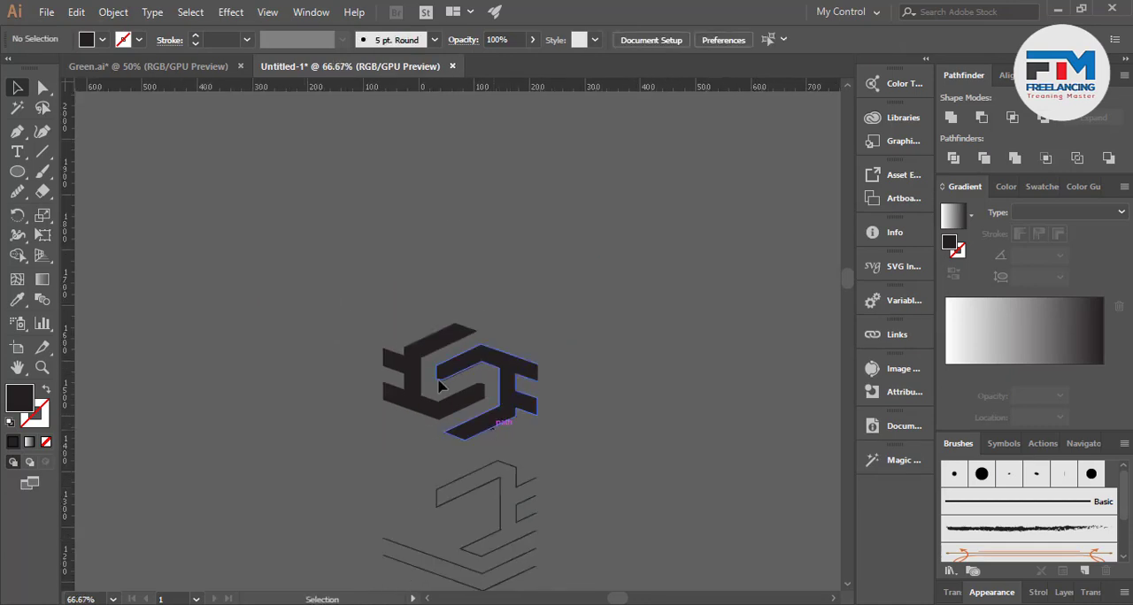
left_click_drag(496, 412, 336, 346)
left_click(364, 382)
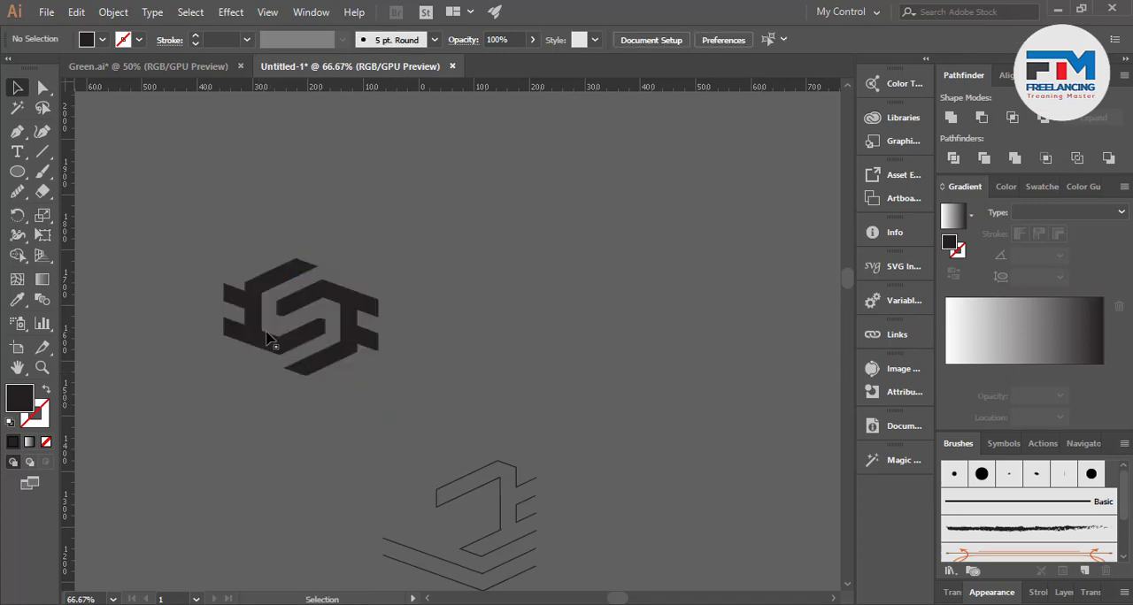
Draw a straight line extending the left shape's sloping bottom edge from its lower-left corner across the right shape's lower arm
scroll(366, 382, "down", 2)
scroll(361, 389, "up", 1)
scroll(253, 317, "up", 3, "alt")
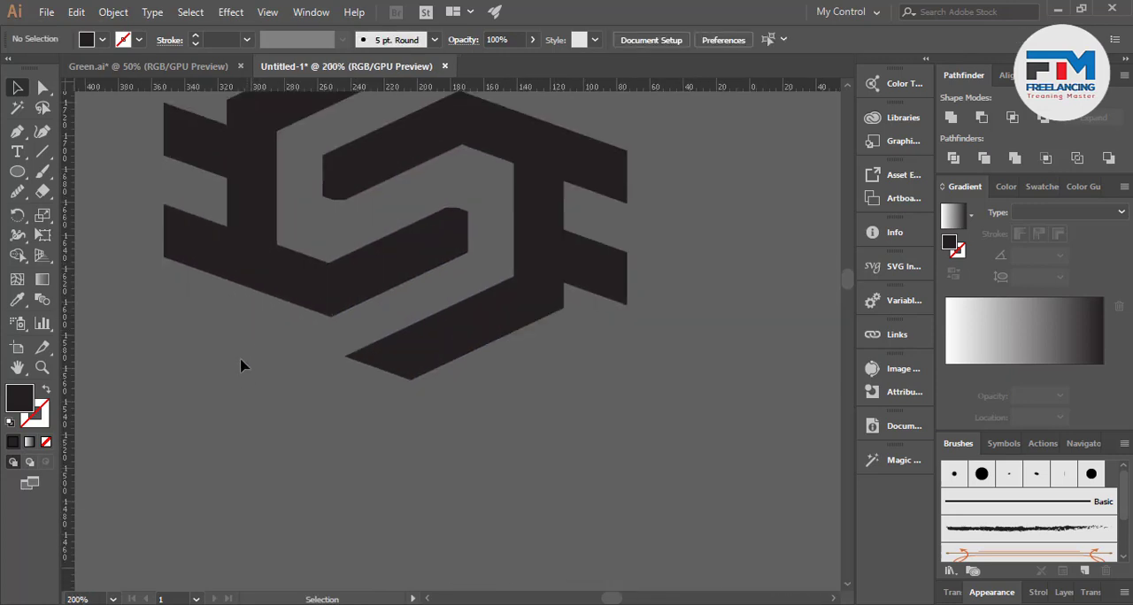
scroll(430, 374, "up", 3)
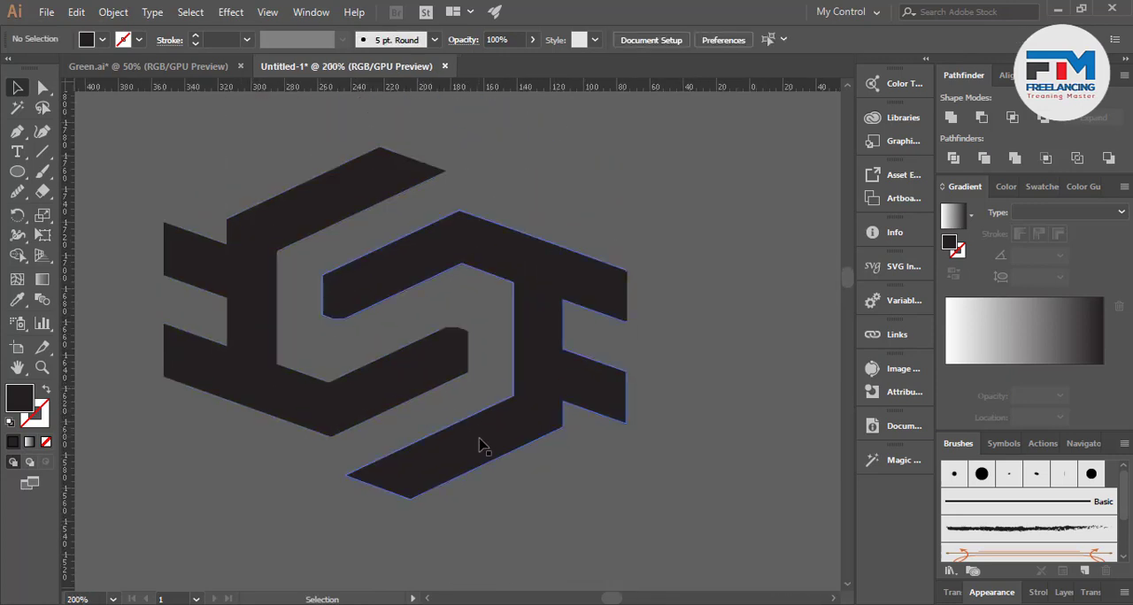
left_click(17, 131)
left_click(163, 377)
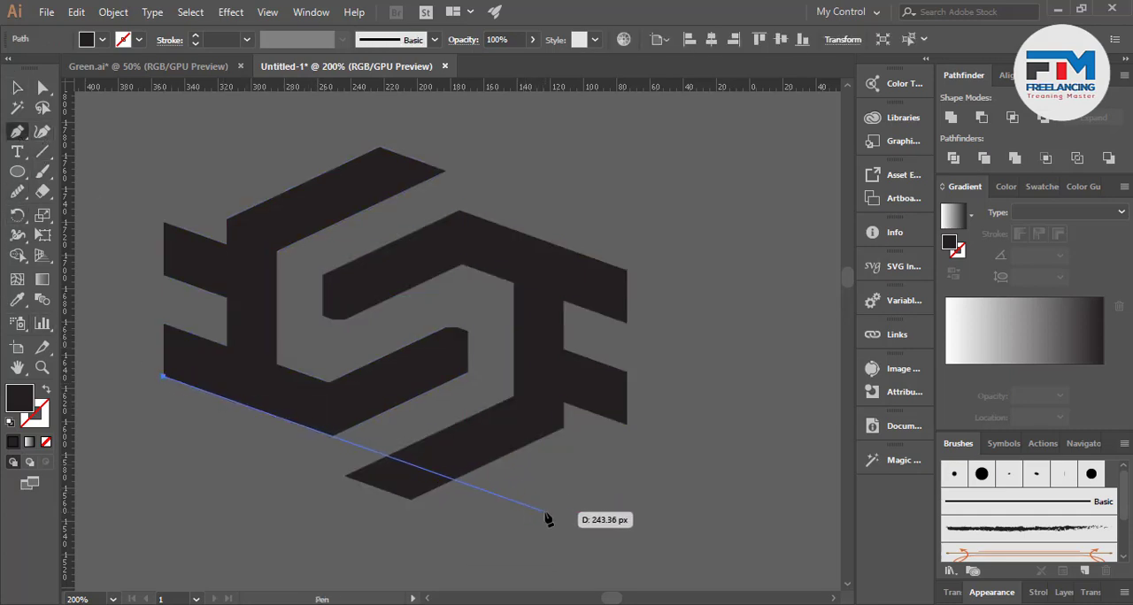
left_click(544, 512)
key("v")
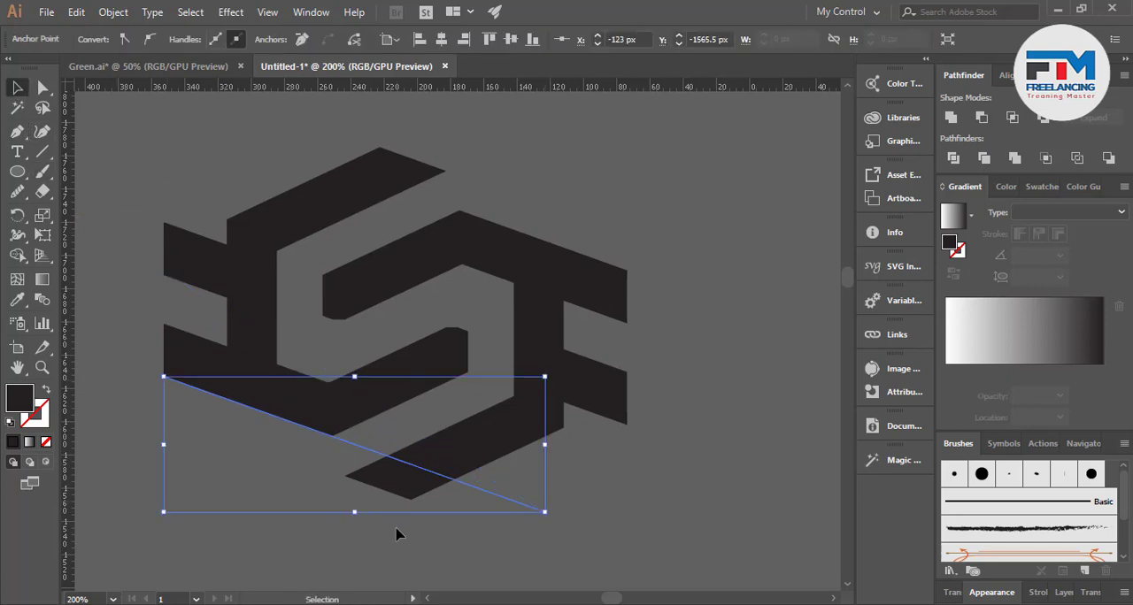
Cut off the right shape's lower arm tip along the guide line with Shape Builder, then delete the line
left_click(428, 470, "shift")
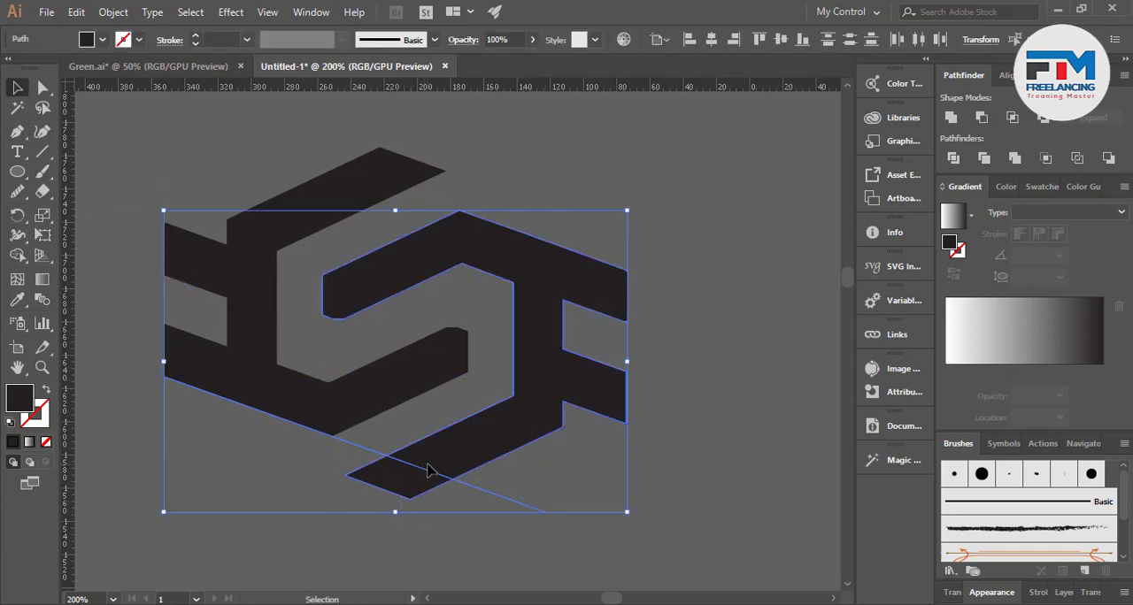
left_click(17, 259)
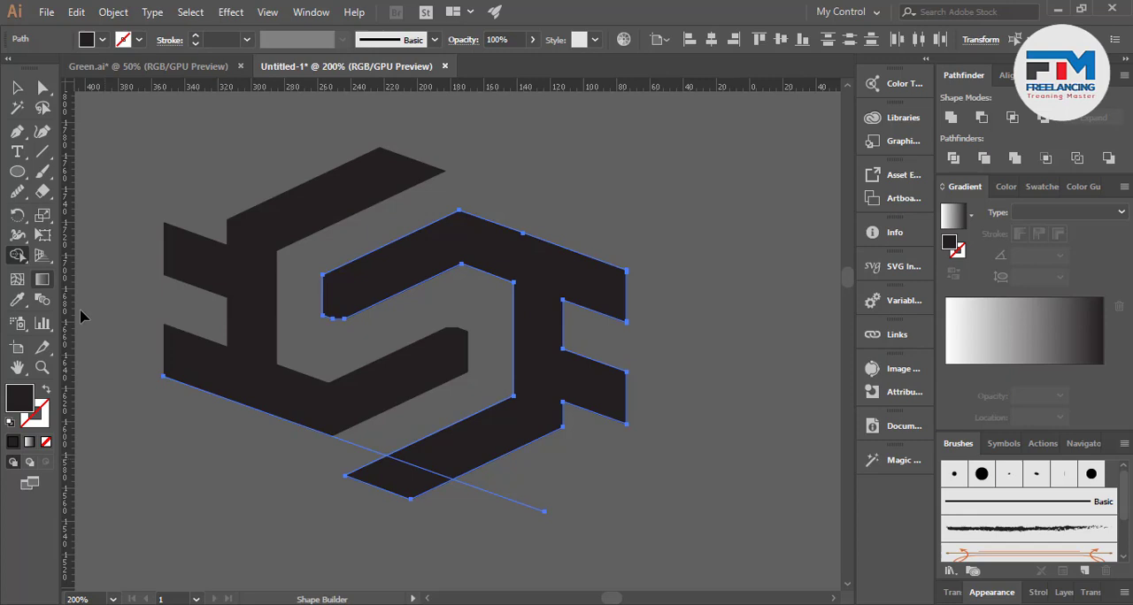
left_click(389, 494, "alt")
key("v")
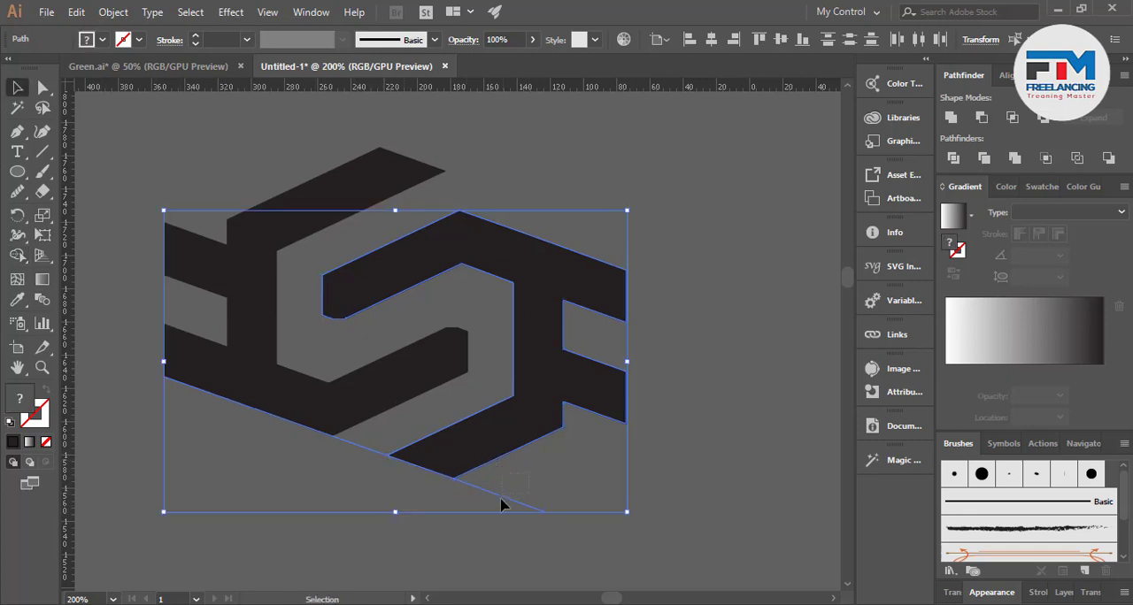
left_click(501, 504)
key("Delete")
Draw a straight line extending the right shape's sloping top edge from its upper-right corner across the left shape's upper arm
scroll(416, 253, "up", 2)
scroll(417, 253, "up", 1)
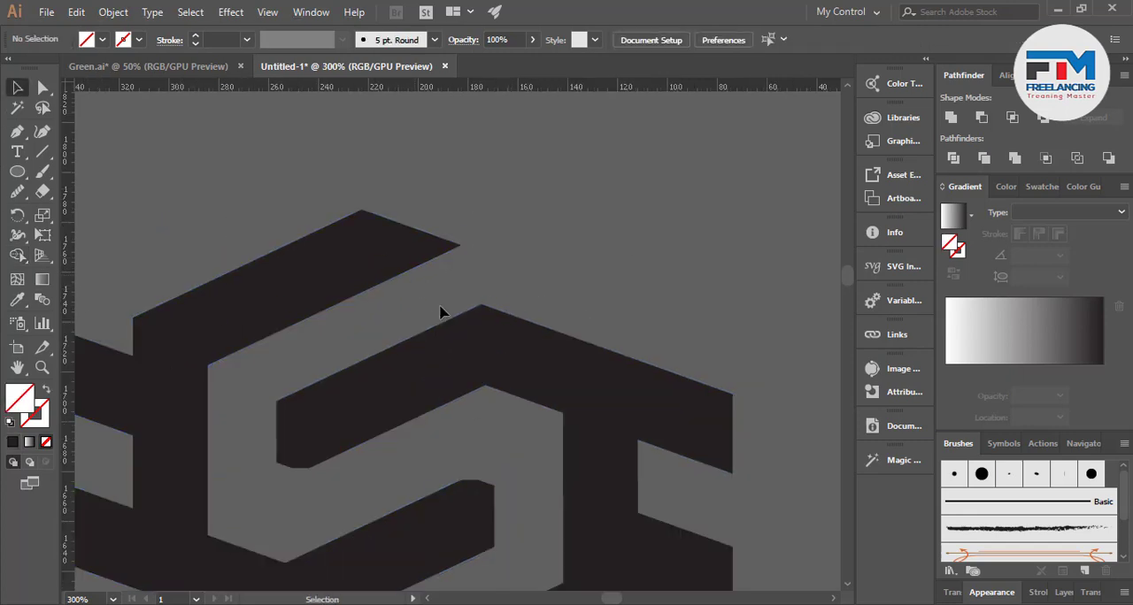
key("p")
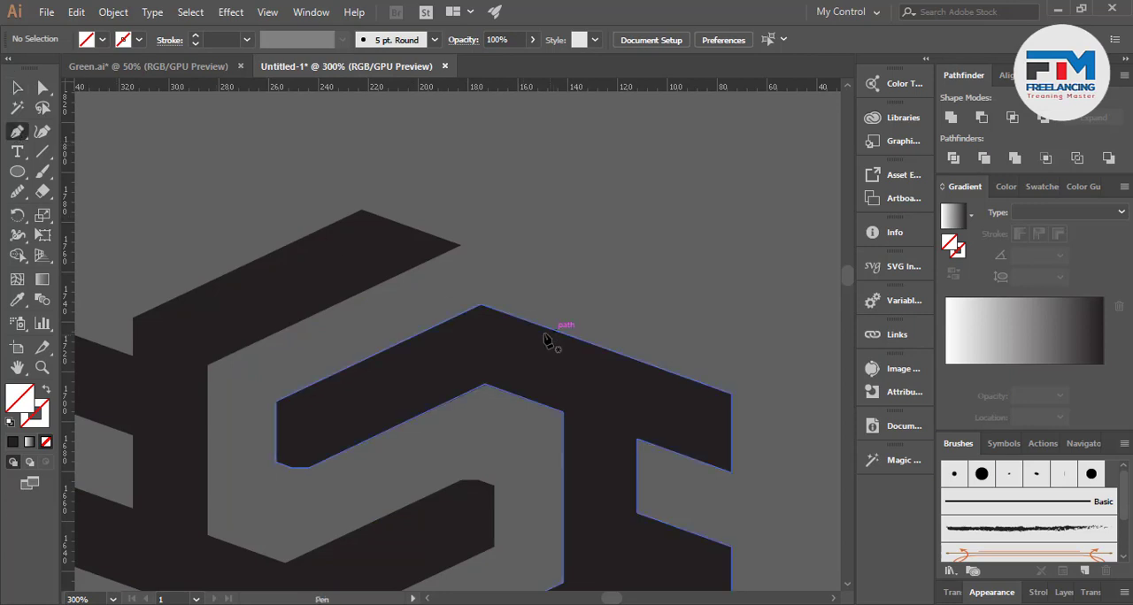
left_click(731, 394)
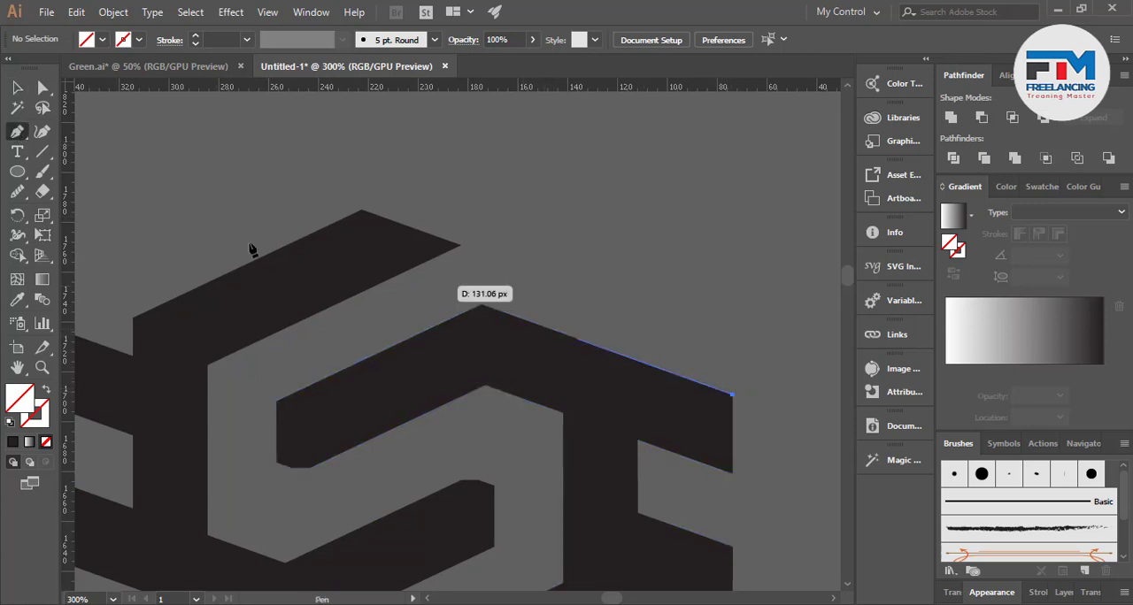
left_click(198, 201)
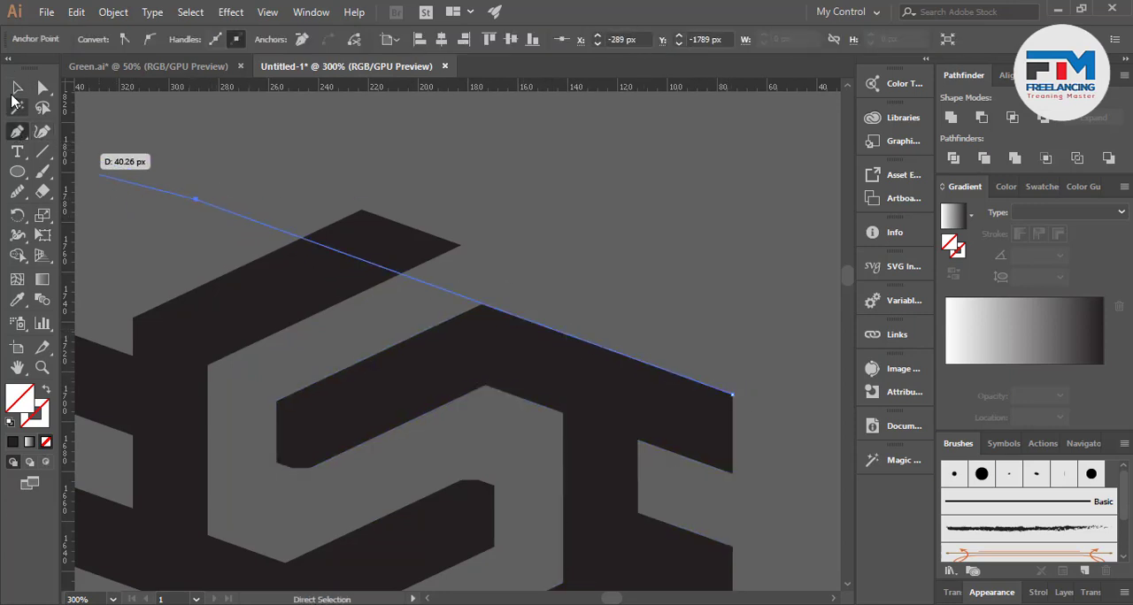
key("v")
Cut off the left shape's upper arm tip above the guide line with Shape Builder, then delete the line
left_click(296, 279, "shift")
left_click(17, 255)
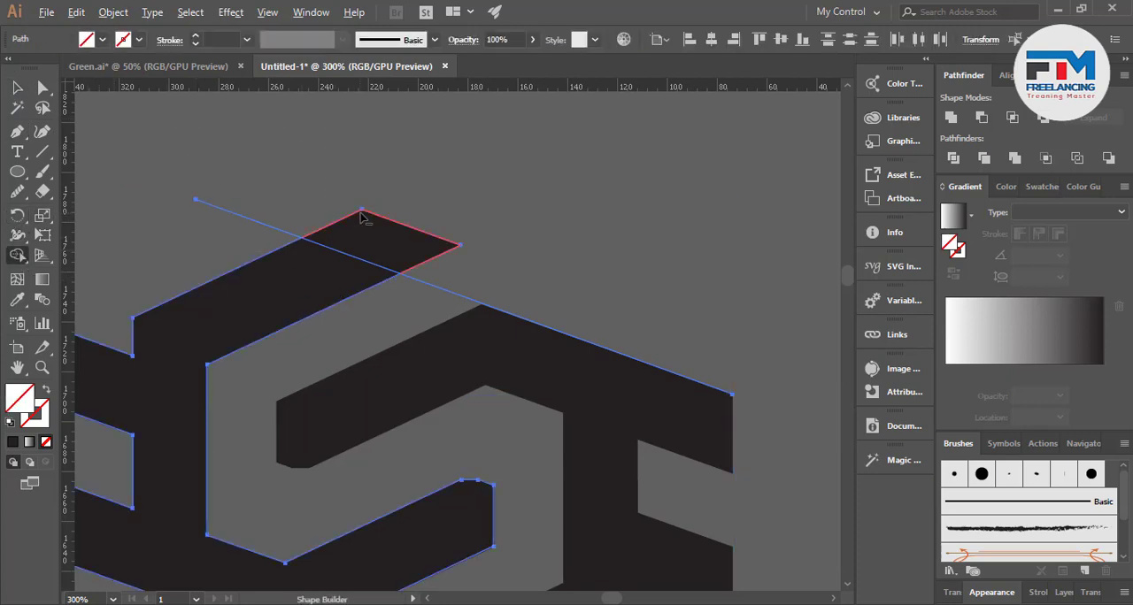
left_click(372, 226, "alt")
left_click(16, 87)
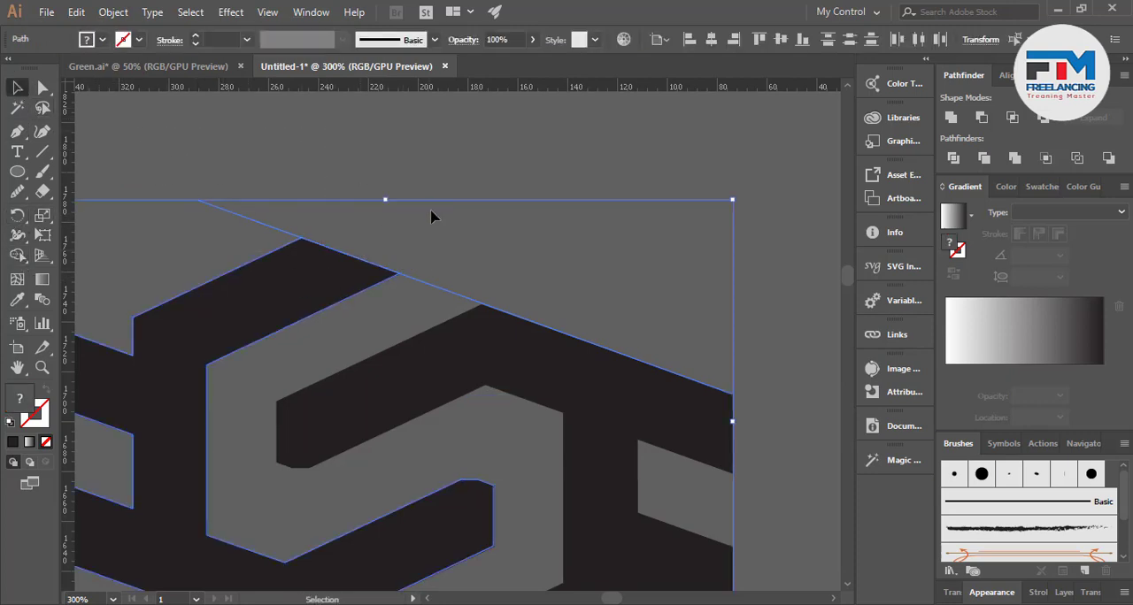
left_click(429, 303)
key("Delete")
scroll(412, 284, "down", 4)
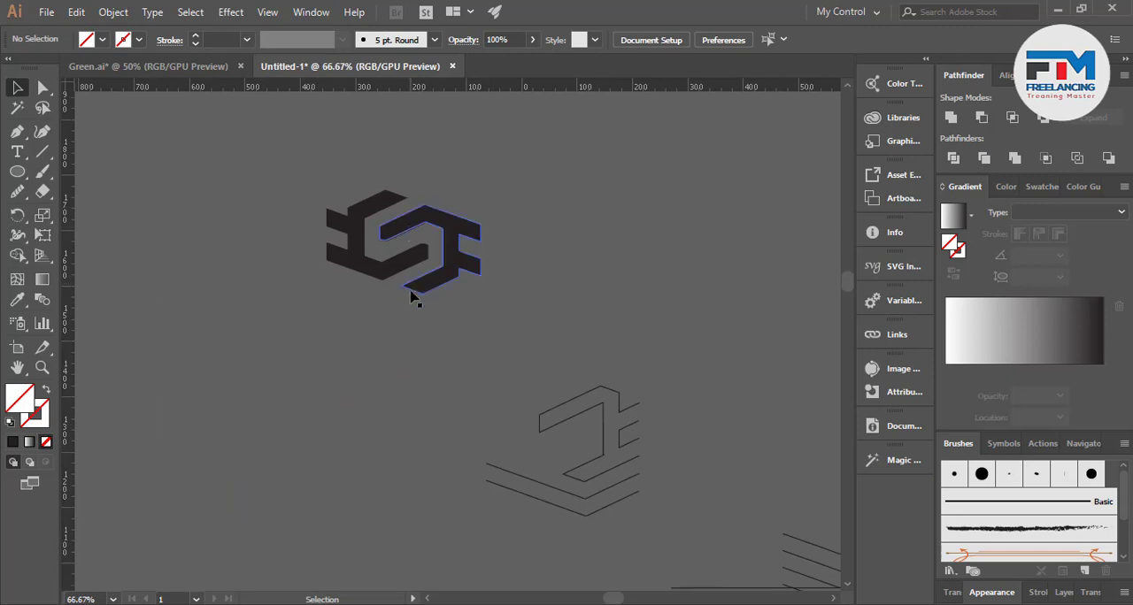
Trace the left shape's lower sloping arm with the Pen tool as a closed four-sided bar ending at the bottom bend
scroll(411, 294, "up", 2)
scroll(425, 298, "up", 3)
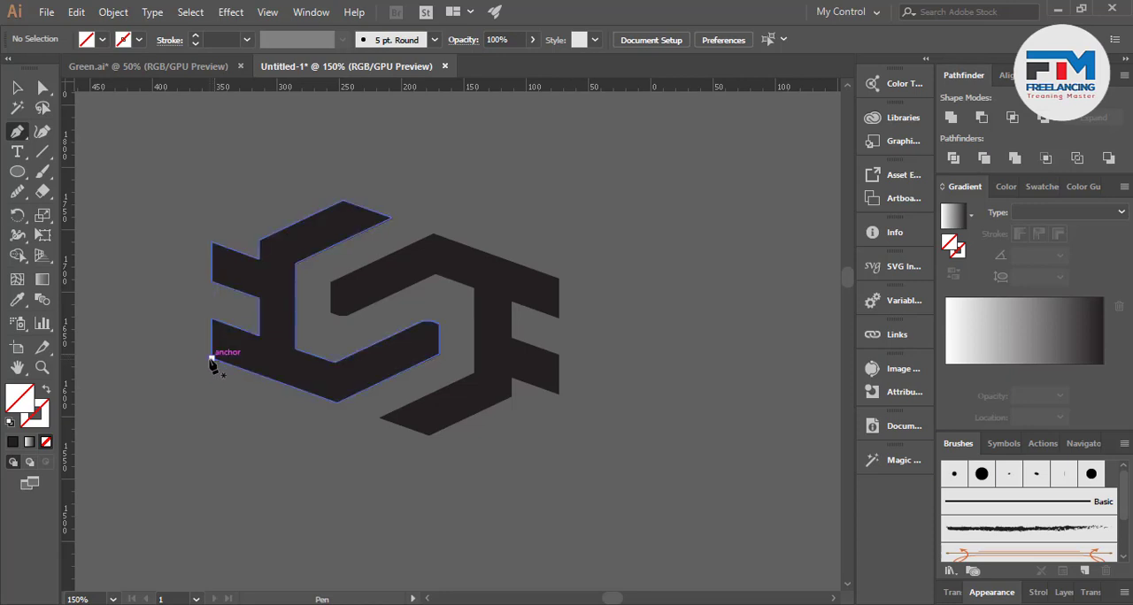
left_click_drag(212, 359, 211, 323)
left_click(210, 320)
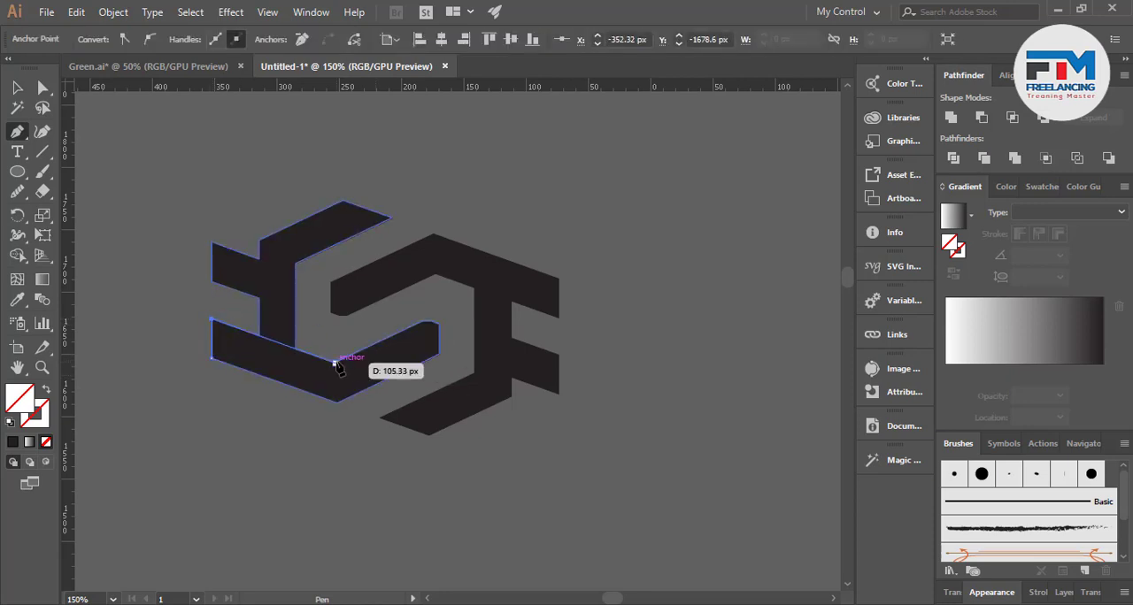
left_click(336, 362)
left_click(336, 402)
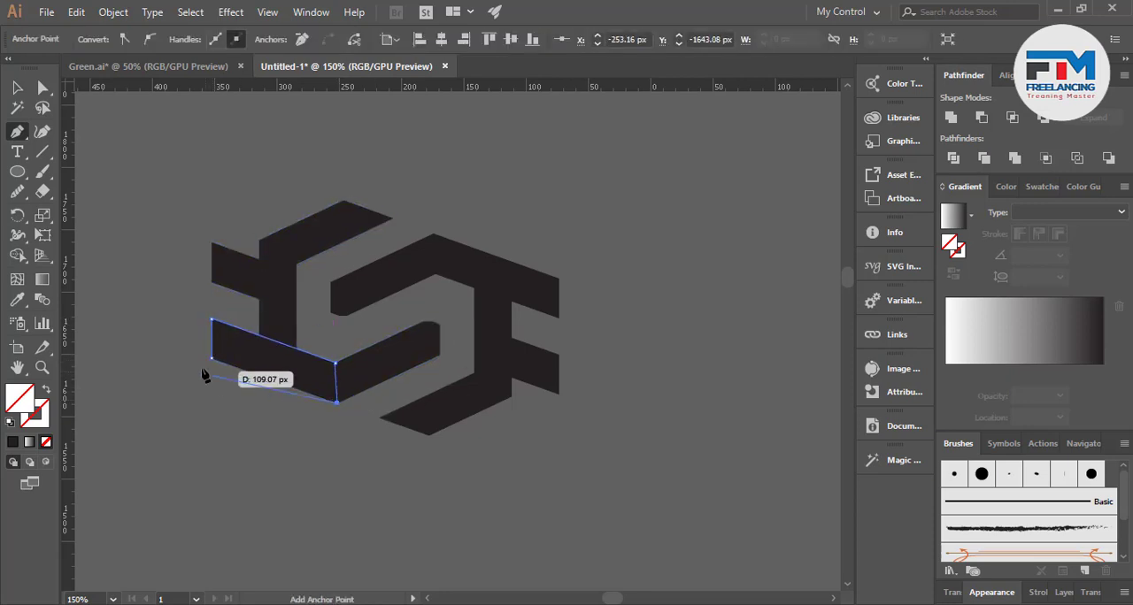
left_click(211, 360)
key("v")
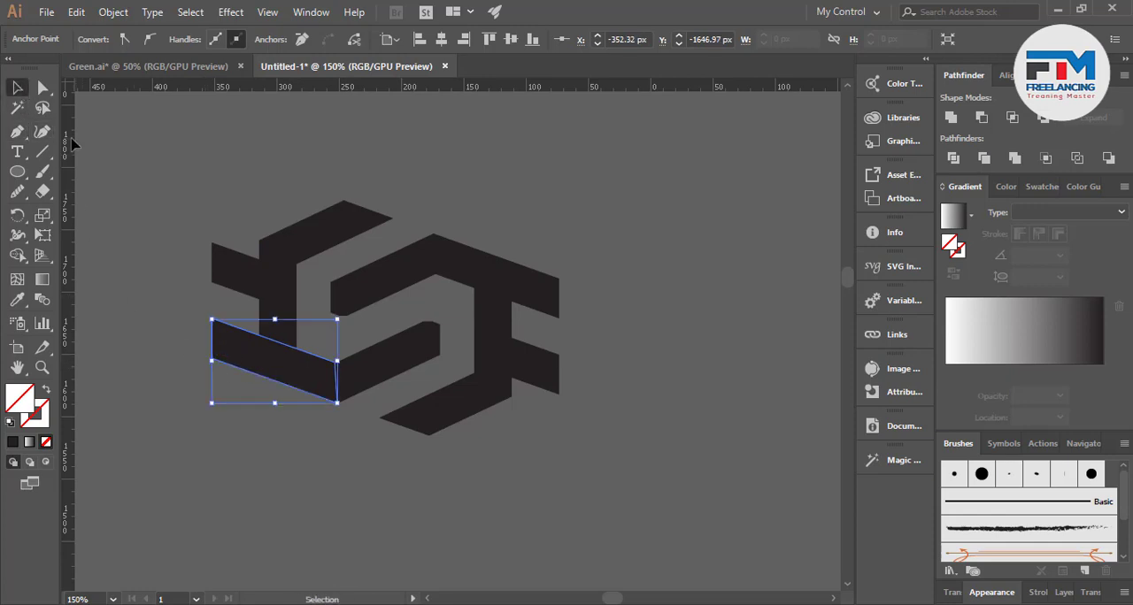
left_click(248, 435)
left_click_drag(272, 373, 268, 404)
key("ctrl+z")
Select the traced four-sided bar and give it a solid #231f20 fill
left_click(266, 438)
left_click(251, 361)
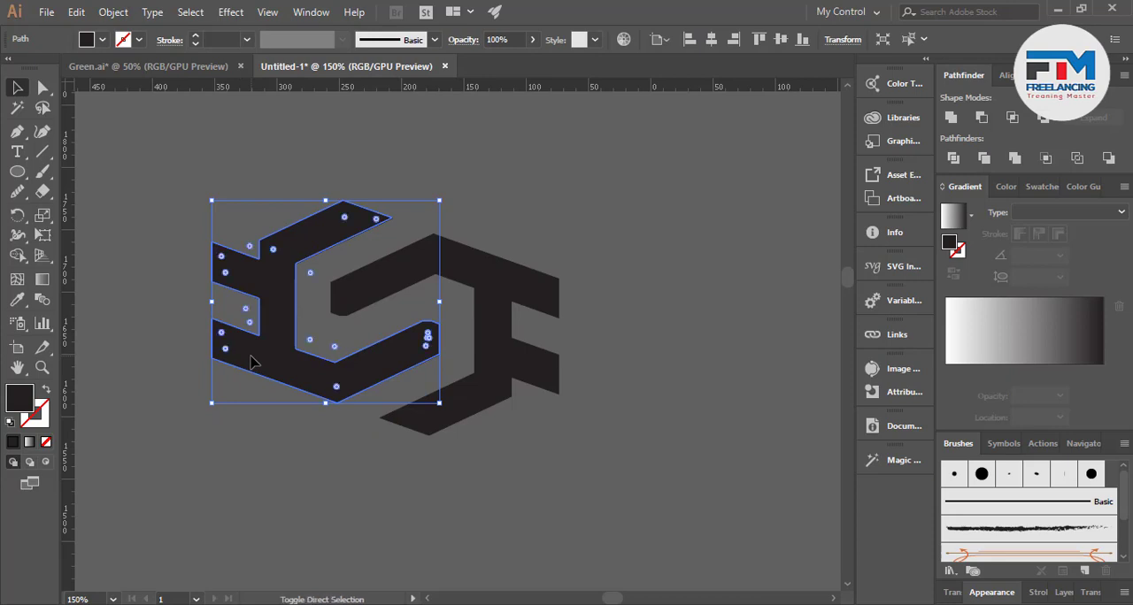
left_click(276, 450)
left_click(289, 371)
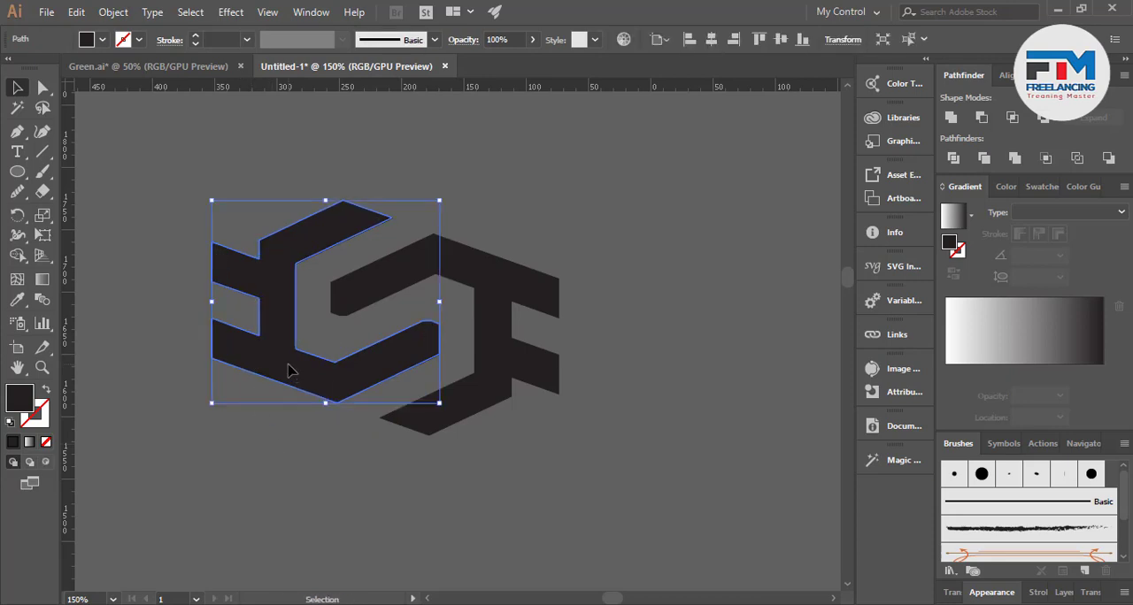
left_click(294, 405)
left_click(295, 398)
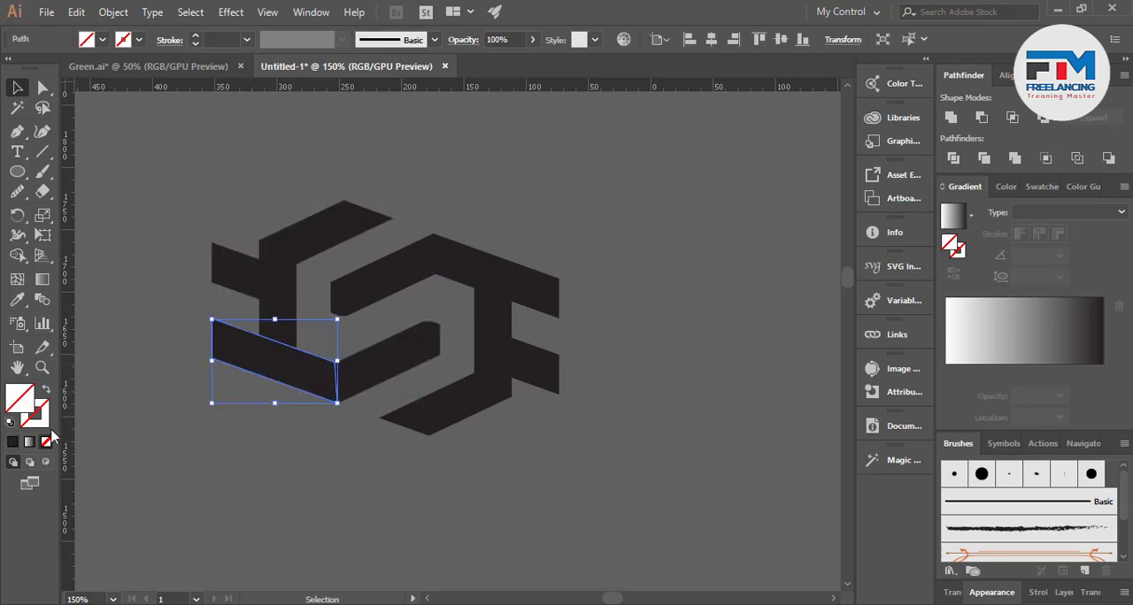
left_click(15, 447)
left_click(255, 458)
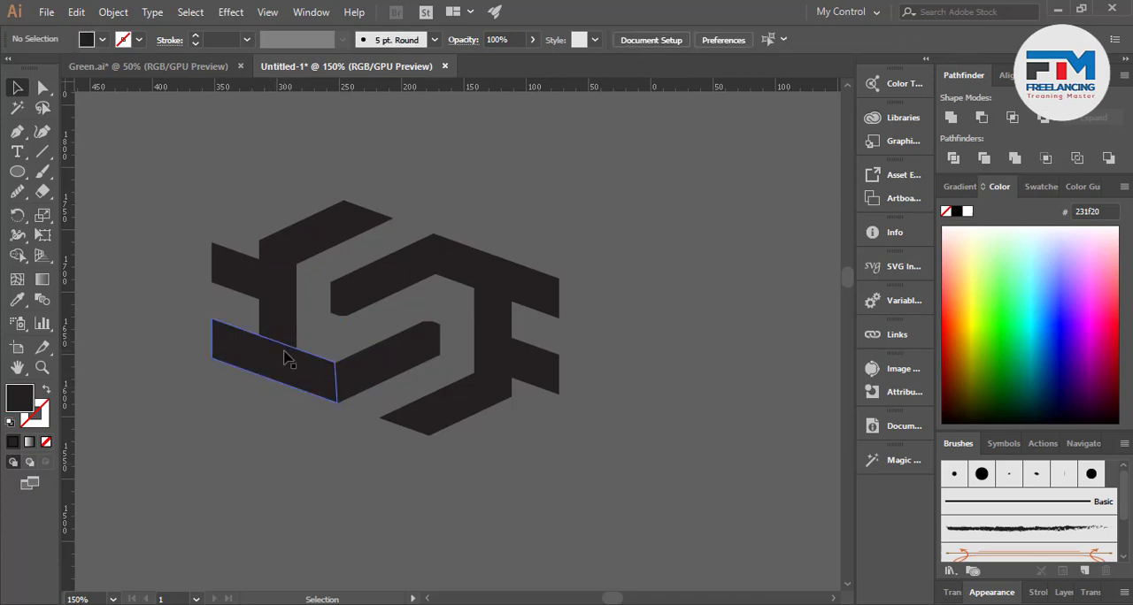
Move the filled bar straight down below the logo and lengthen it down to the right
left_click_drag(285, 356, 549, 553)
key("ctrl+z")
left_click(44, 91)
left_click(17, 87)
Duplicate the long bar, rotate the copy so it rises to the right, and position it crossing the original below the logo
left_click_drag(286, 433, 618, 447)
left_click_drag(748, 376, 539, 527)
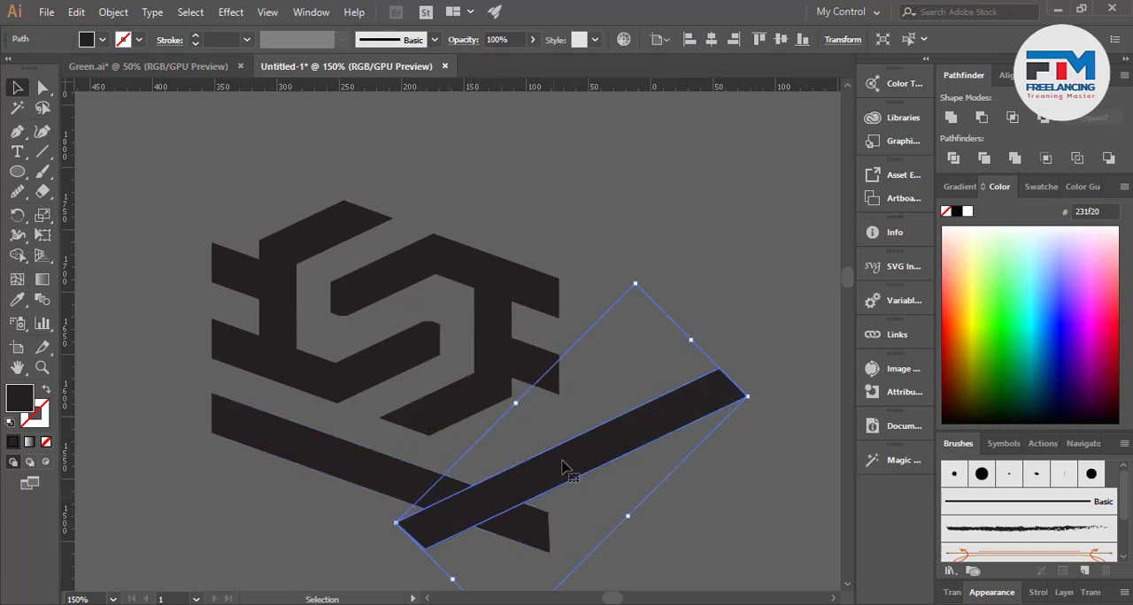
mouse_move(541, 464)
left_mouse_down()
mouse_move(479, 464)
mouse_move(538, 452)
left_mouse_up()
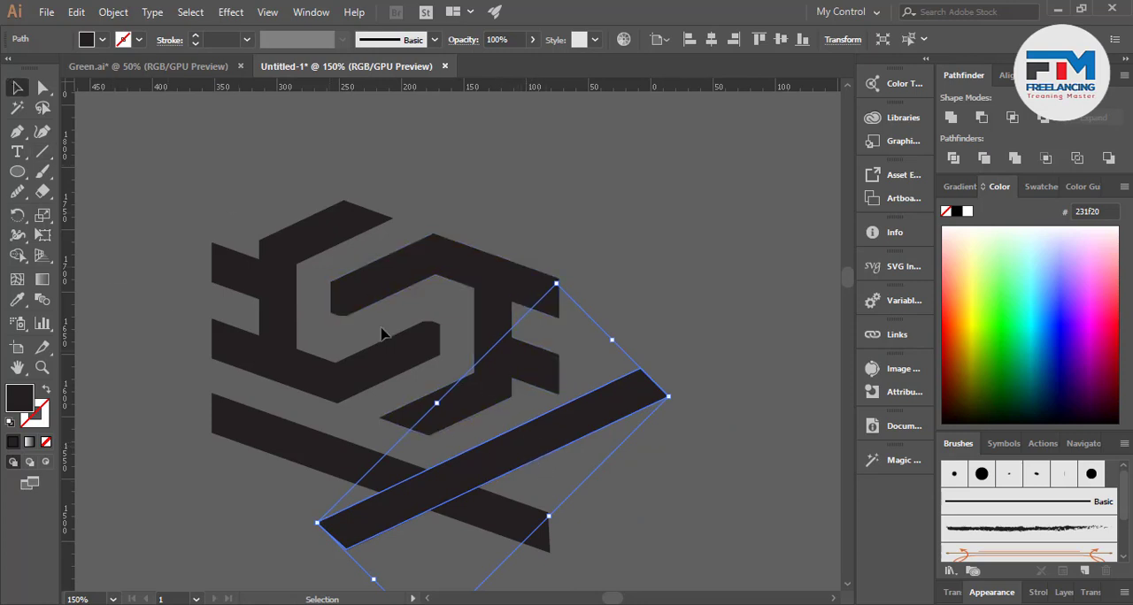
Remove both bars' overhanging ends beyond their crossing with Shape Builder so they form a V under the logo
left_click(237, 436, "shift")
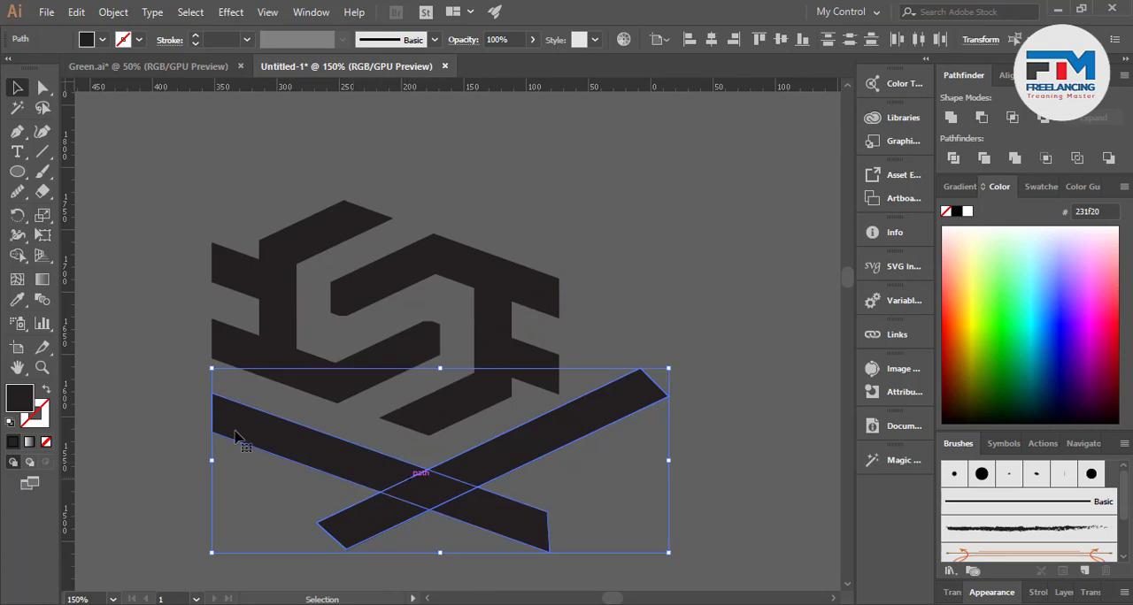
left_click(19, 256)
mouse_move(281, 506)
left_mouse_down()
mouse_move(434, 549)
mouse_move(542, 505)
left_mouse_up()
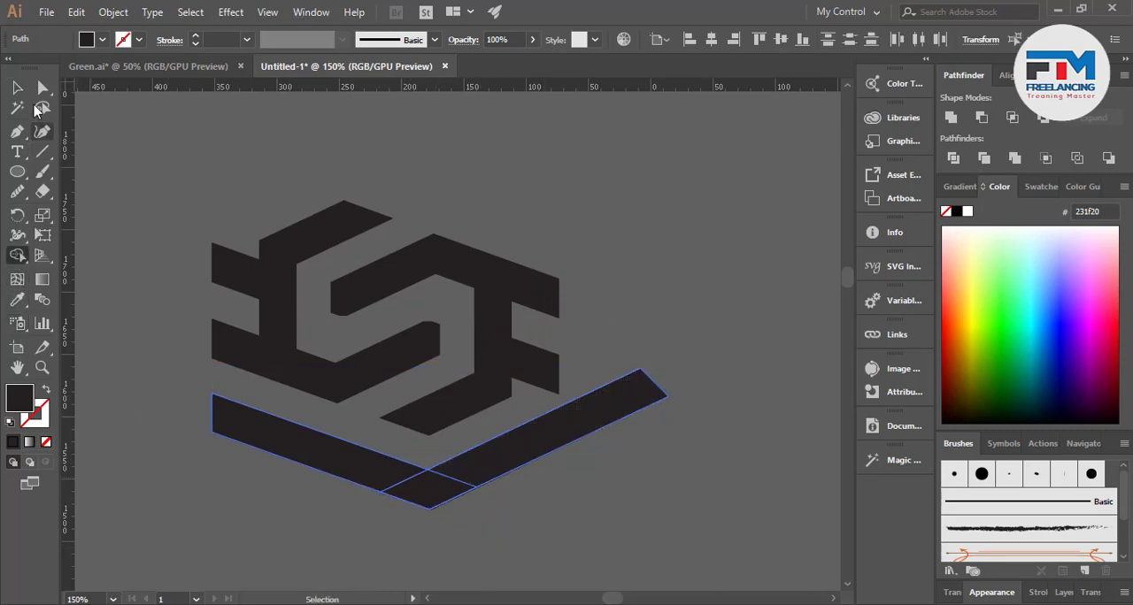
left_click(17, 88)
left_click(95, 179)
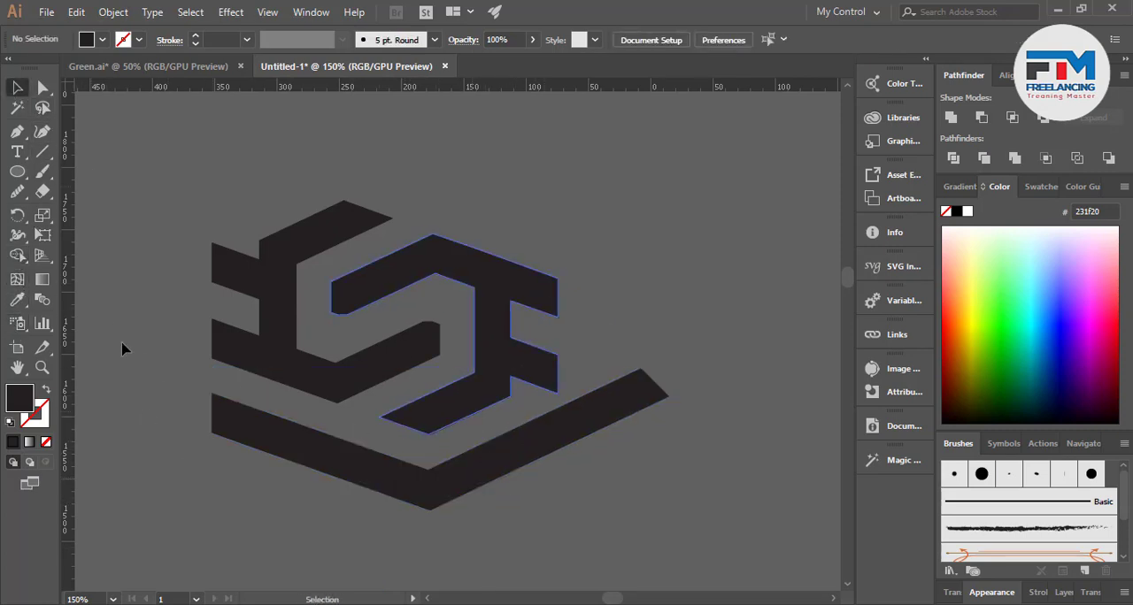
Draw a vertical line from the right shape's outer edge down across the V's rising arm
left_click(43, 152)
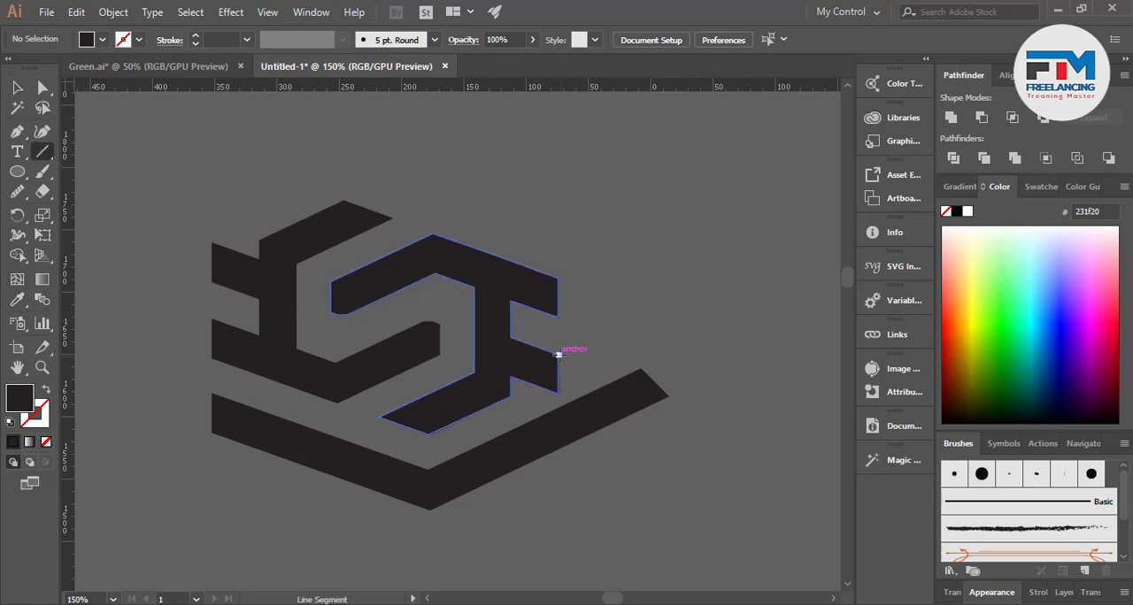
left_click_drag(559, 354, 558, 509)
left_click(18, 88)
Cut off the V's rising arm beyond the vertical line with Shape Builder, then delete the leftover line
left_click_drag(619, 353, 560, 474)
left_click(16, 254)
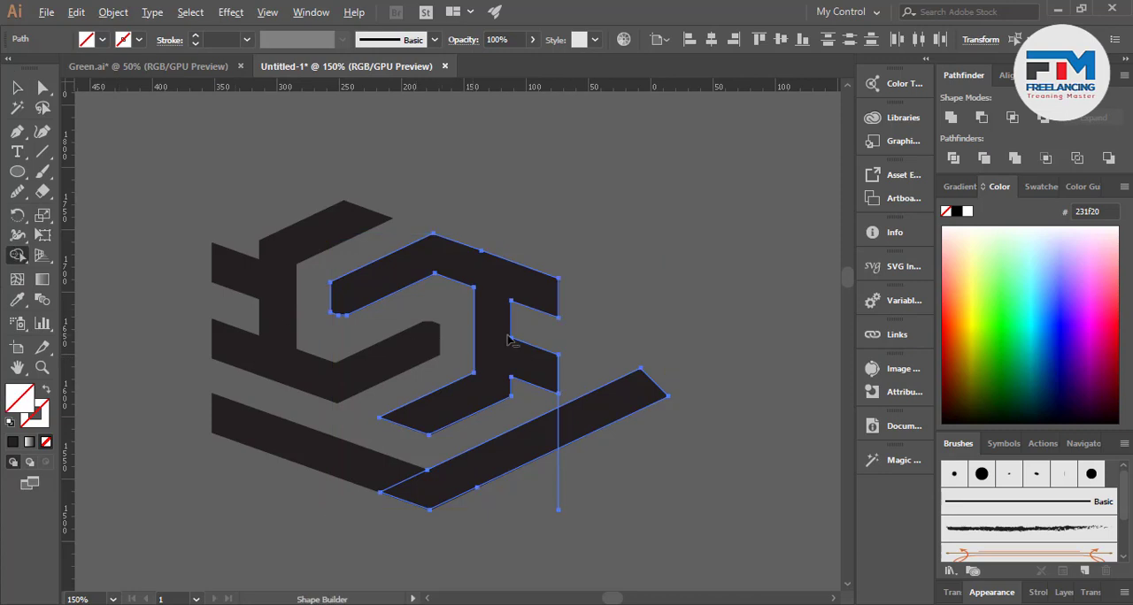
left_click(628, 446, "alt")
left_click(16, 87)
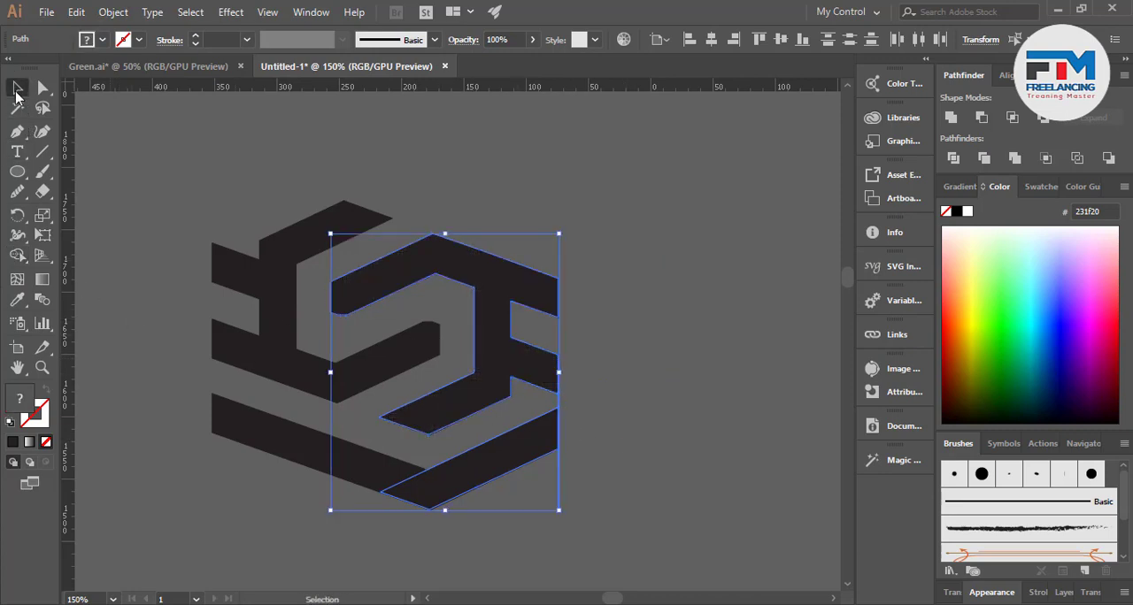
left_click_drag(522, 564, 587, 498)
key("Delete")
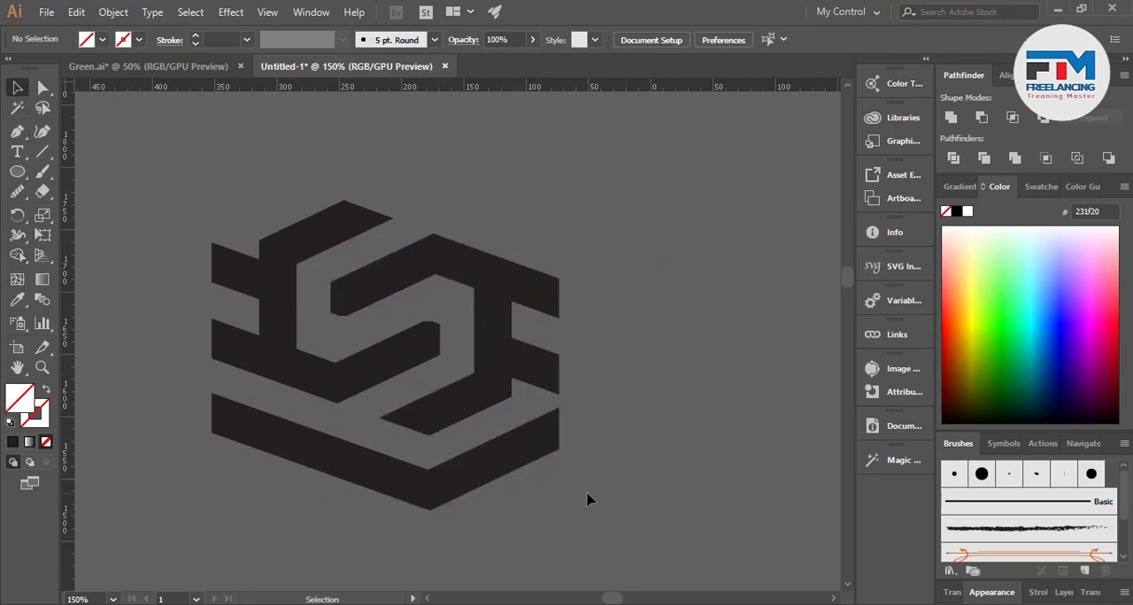
scroll(362, 314, "down", 5)
scroll(366, 255, "up", 4)
scroll(425, 345, "down", 3)
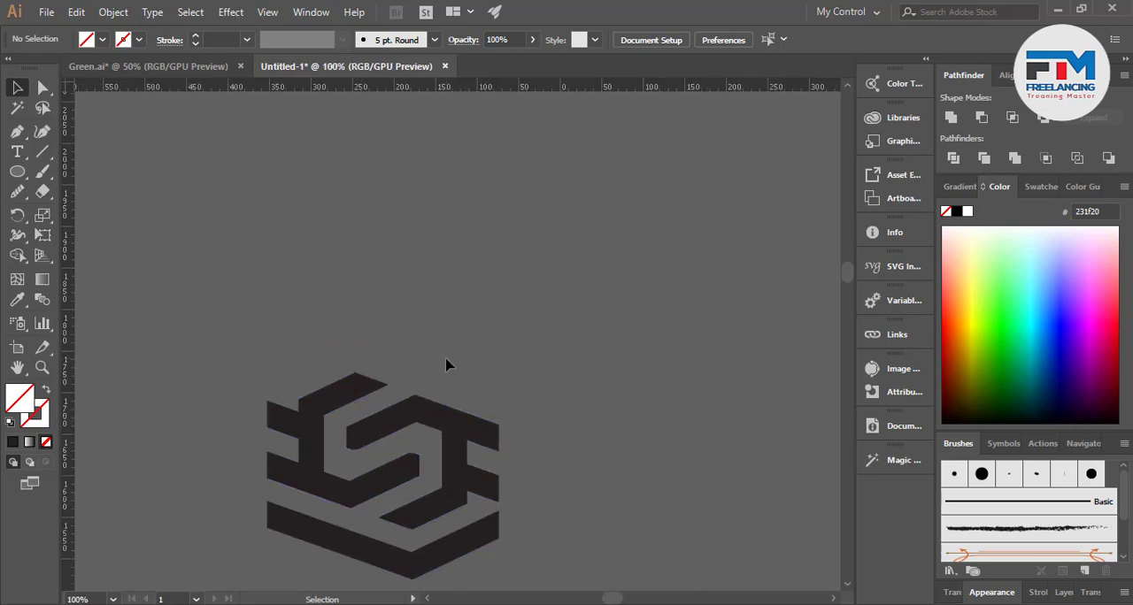
left_click_drag(380, 485, 382, 385)
key("ctrl+z")
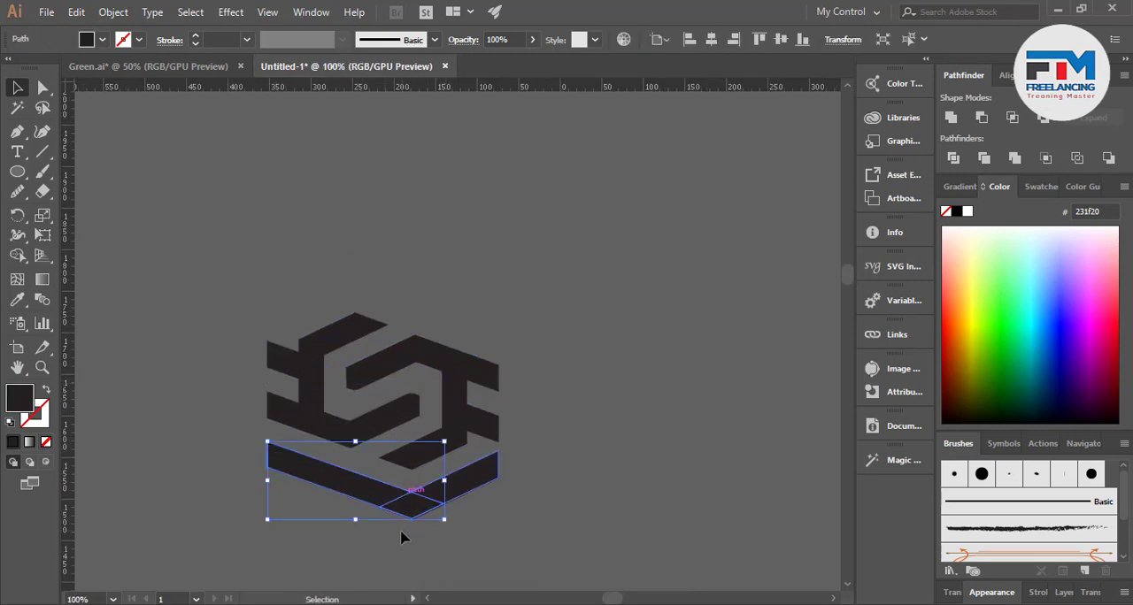
Unite the V's two arms into one shape, then place a copy rotated half a turn just above the logo
left_click_drag(398, 535, 462, 476)
left_click(950, 117)
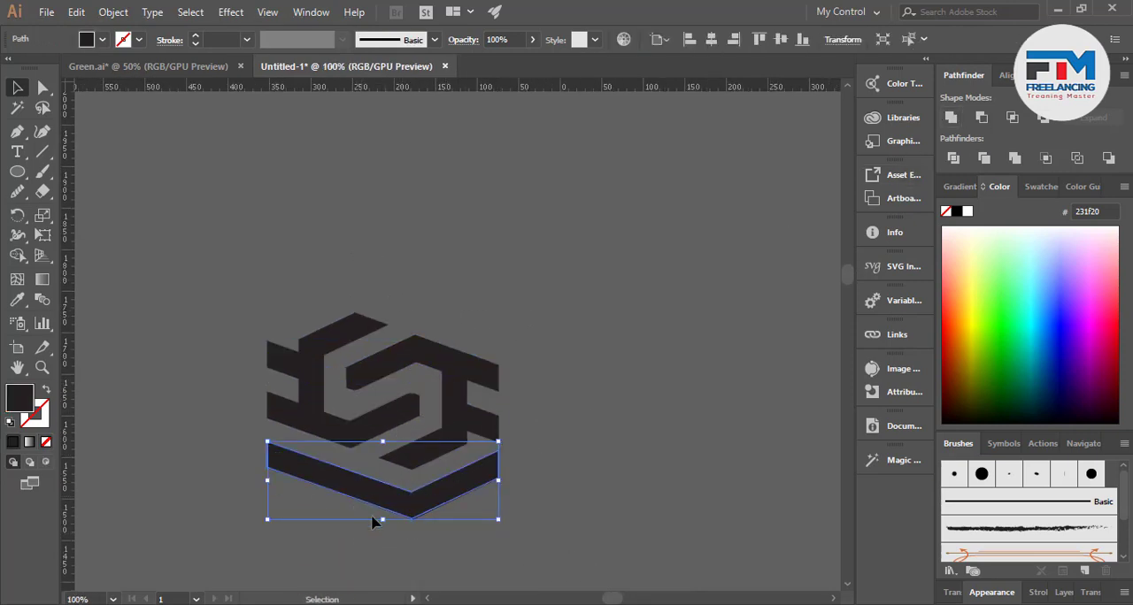
left_click(372, 307)
left_click_drag(381, 496, 396, 293)
left_click_drag(505, 241, 324, 336)
scroll(375, 296, "up", 2)
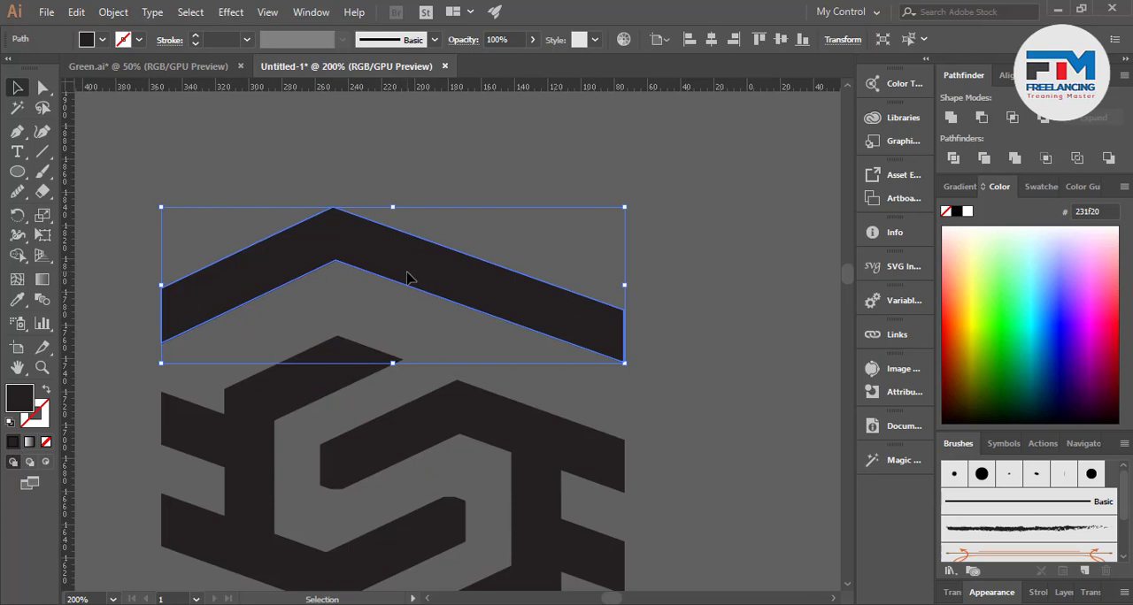
left_click_drag(407, 278, 395, 310)
scroll(427, 310, "down", 3)
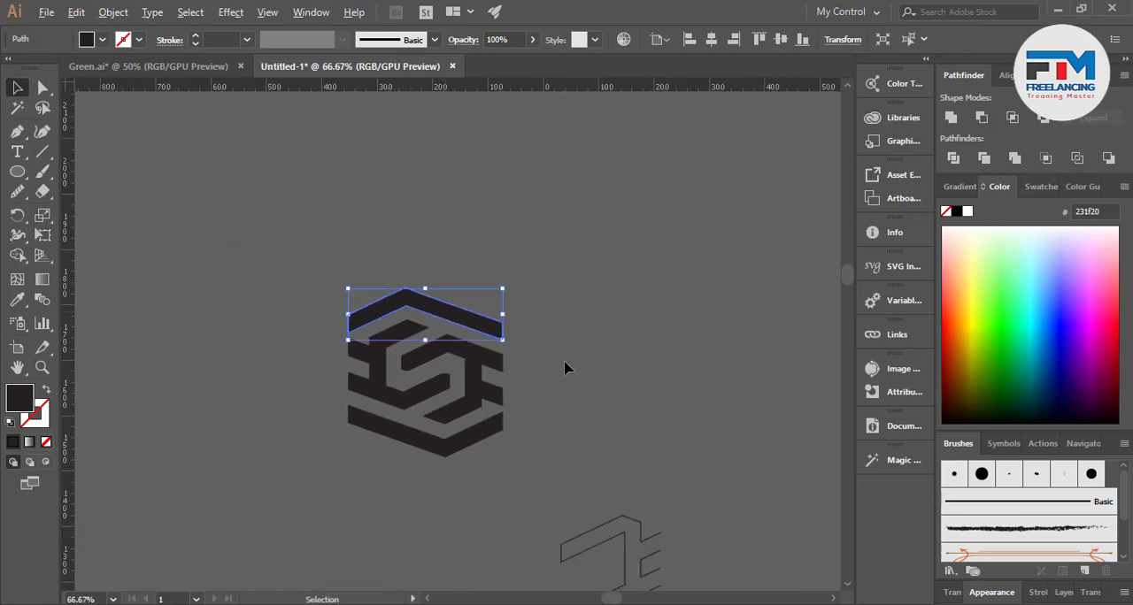
left_click(568, 370)
Move the two interlocking shapes together out from between the two V bars onto empty canvas
scroll(254, 298, "down", 2)
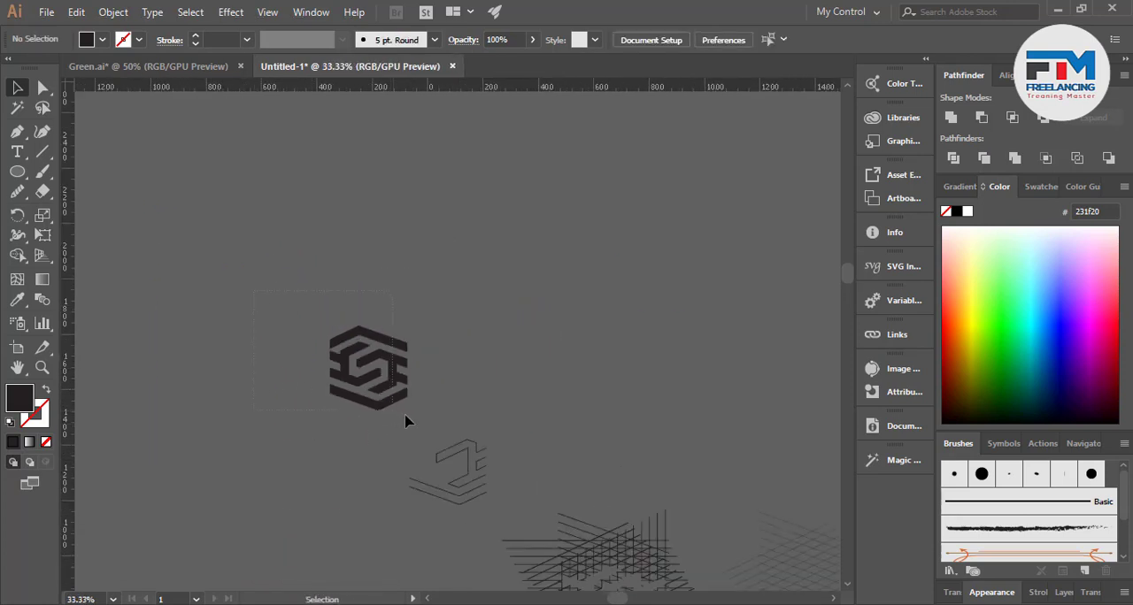
left_click_drag(406, 415, 412, 415)
left_click(402, 448)
scroll(420, 391, "up", 2)
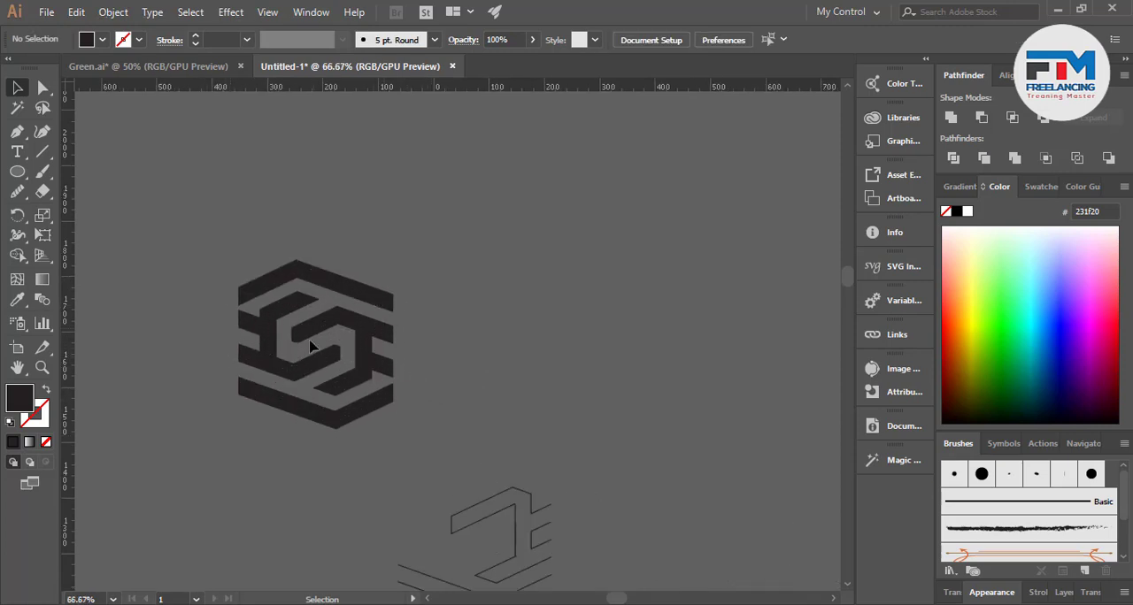
left_click_drag(310, 340, 372, 358)
scroll(132, 412, "down", 1)
left_click_drag(263, 379, 522, 298)
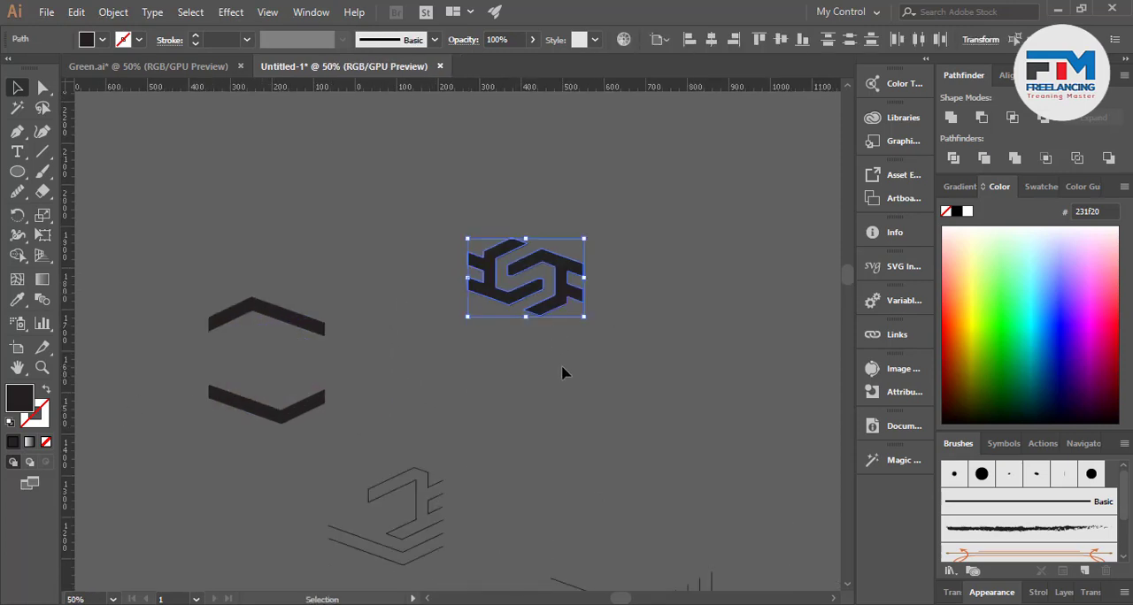
left_click(561, 373)
scroll(582, 263, "up", 2)
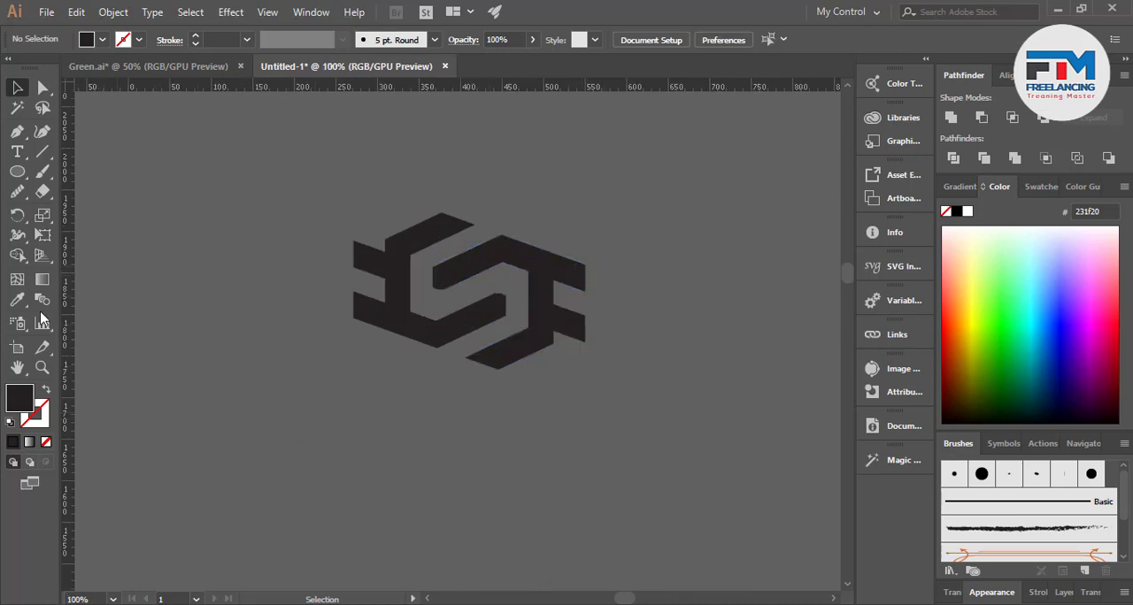
Add the text "Logo" below the interlocking shapes and enlarge it to about 136 pt
left_click(17, 151)
left_click(364, 407)
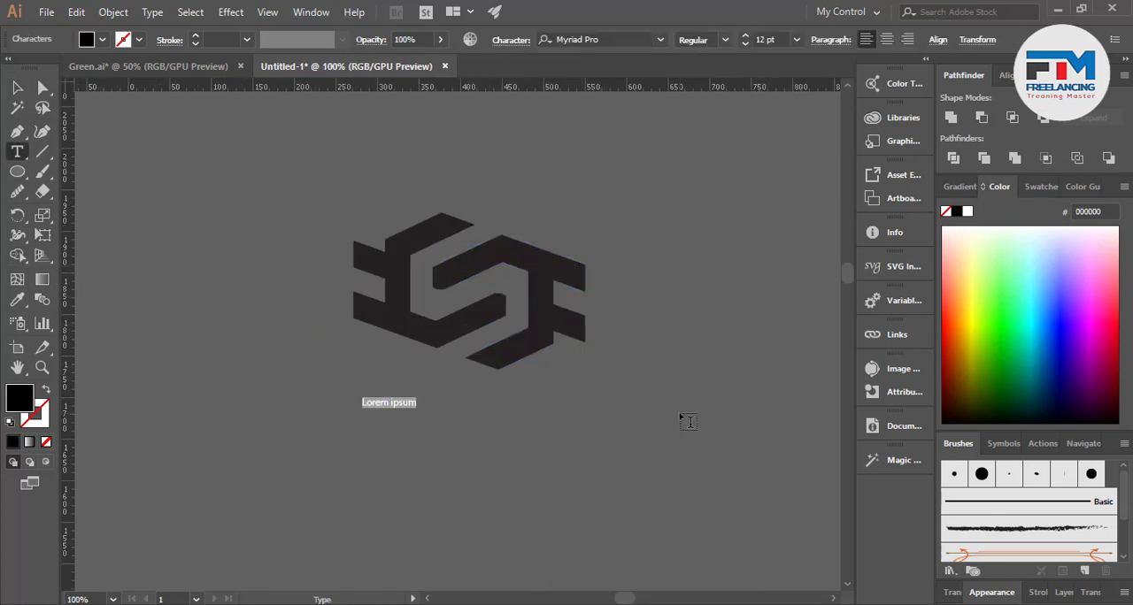
type("Logo")
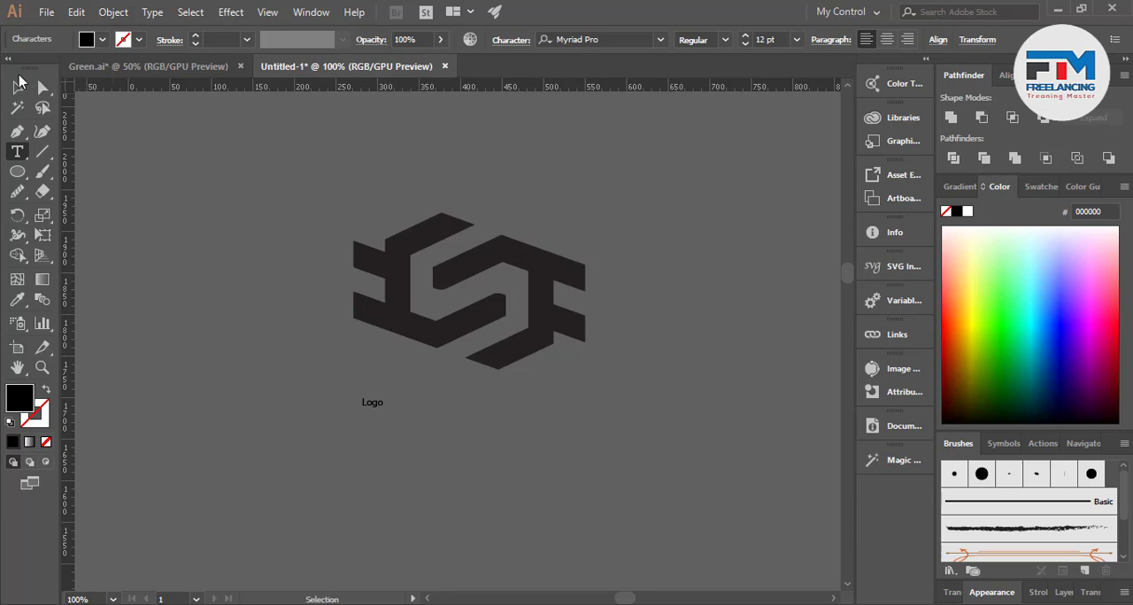
left_click(20, 82)
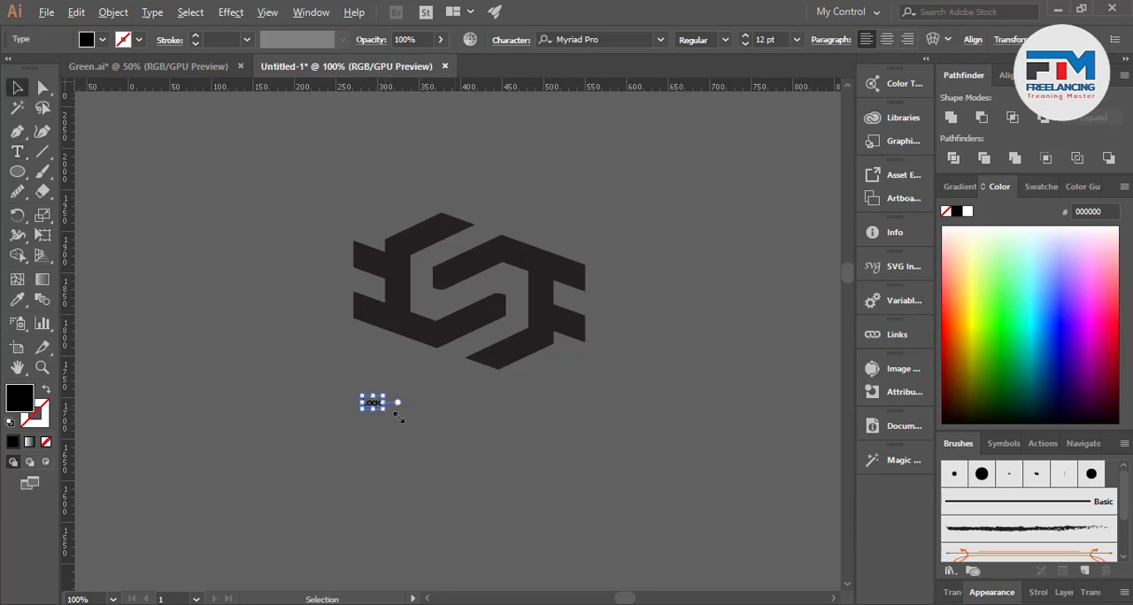
left_click_drag(398, 417, 493, 464)
Set the "Logo" text in Montserrat Bold, center it under the interlocking shapes and scale it down
left_click(600, 39)
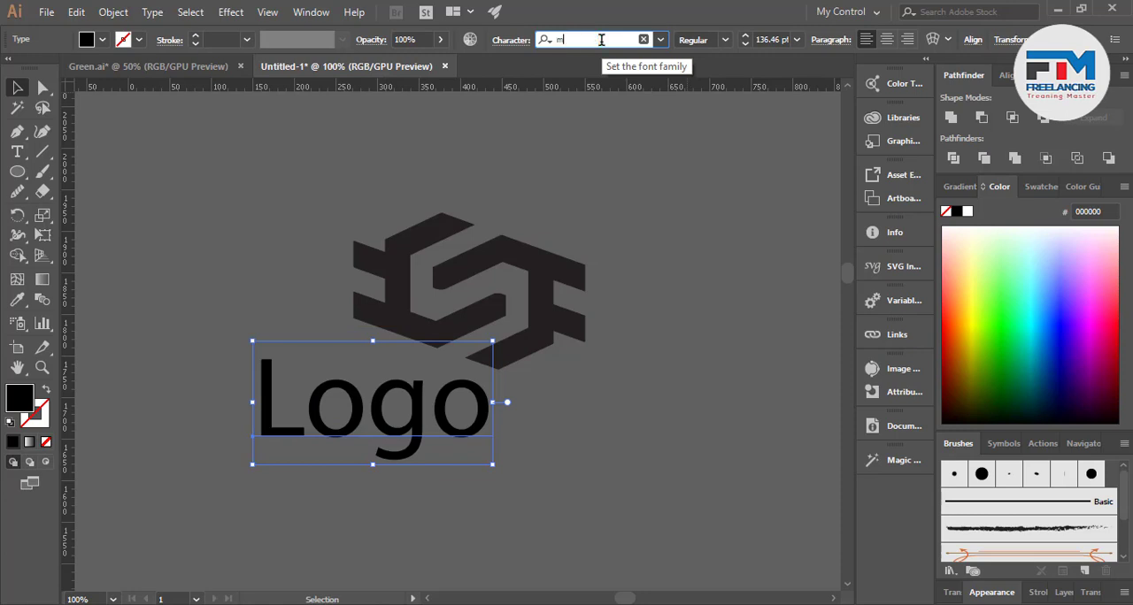
type("mon")
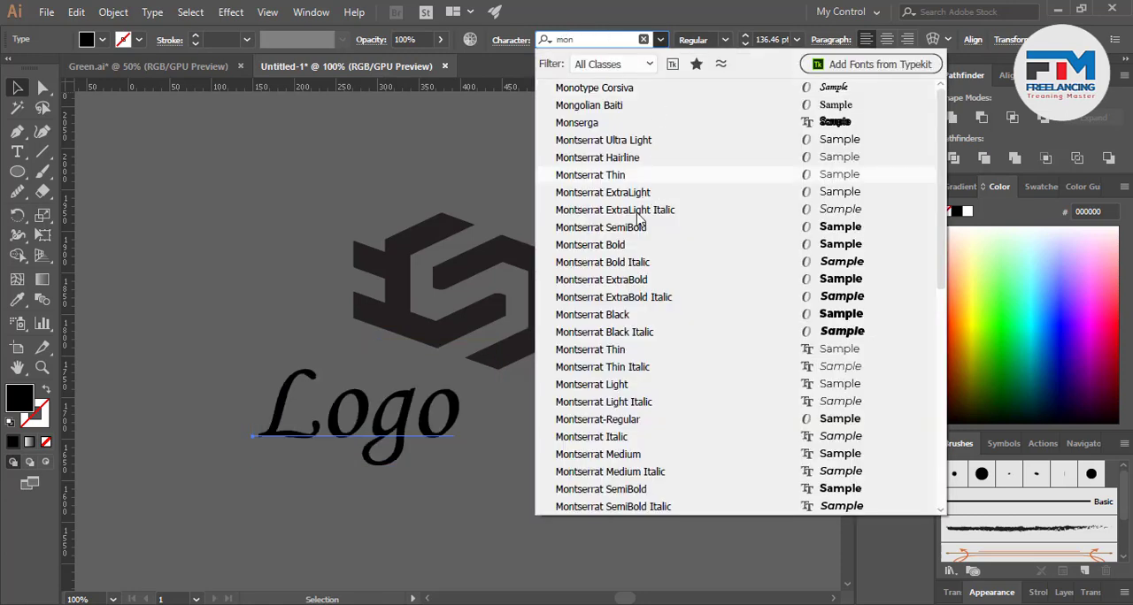
left_click(632, 245)
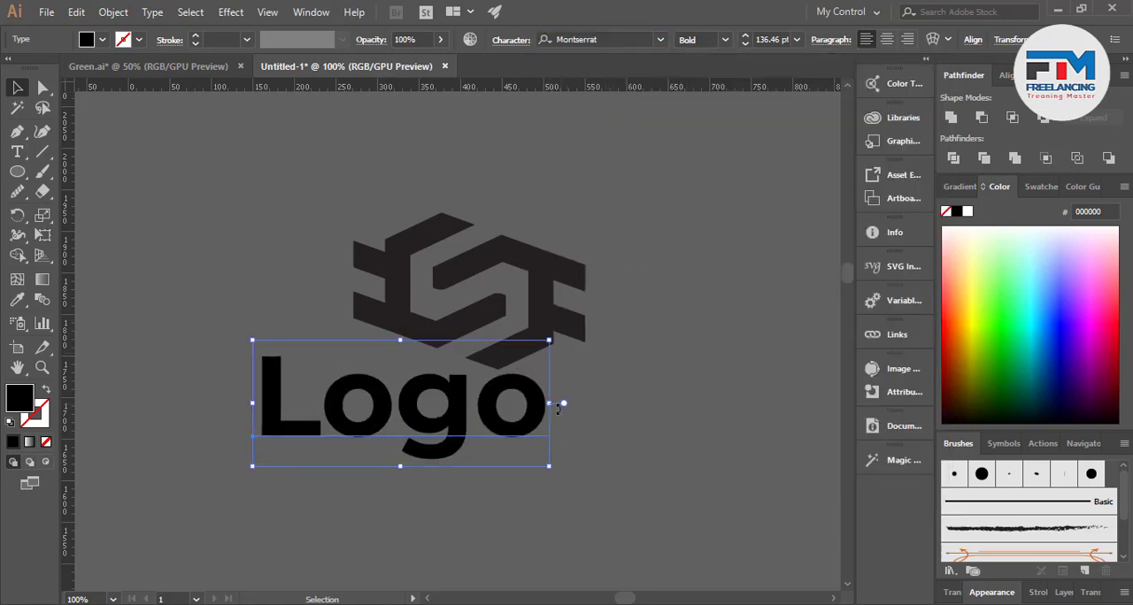
left_click_drag(466, 425, 536, 449)
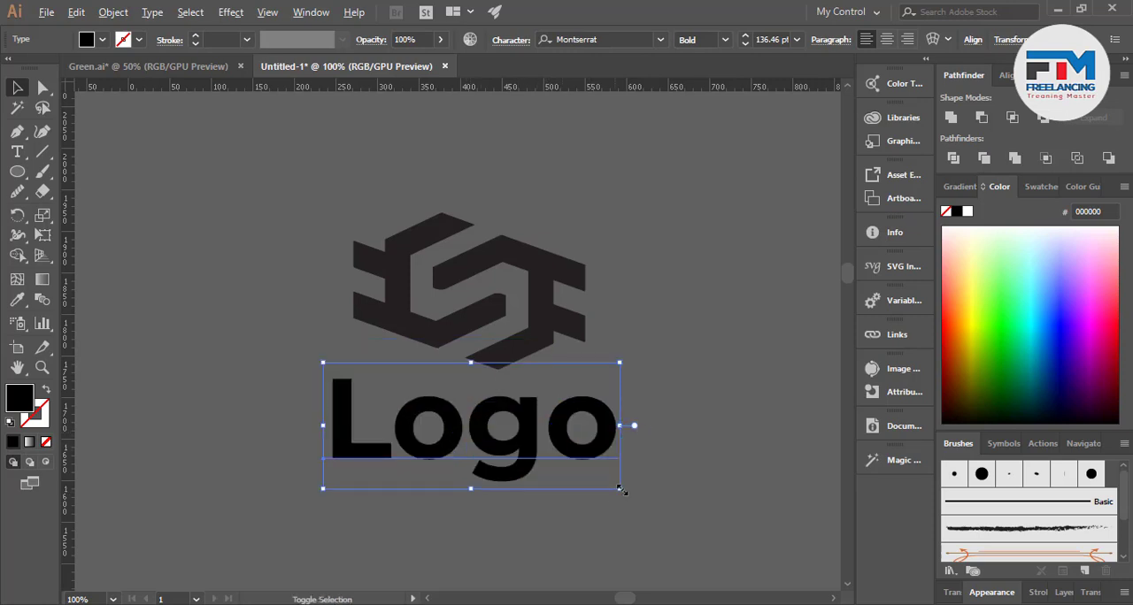
left_click_drag(622, 490, 538, 416)
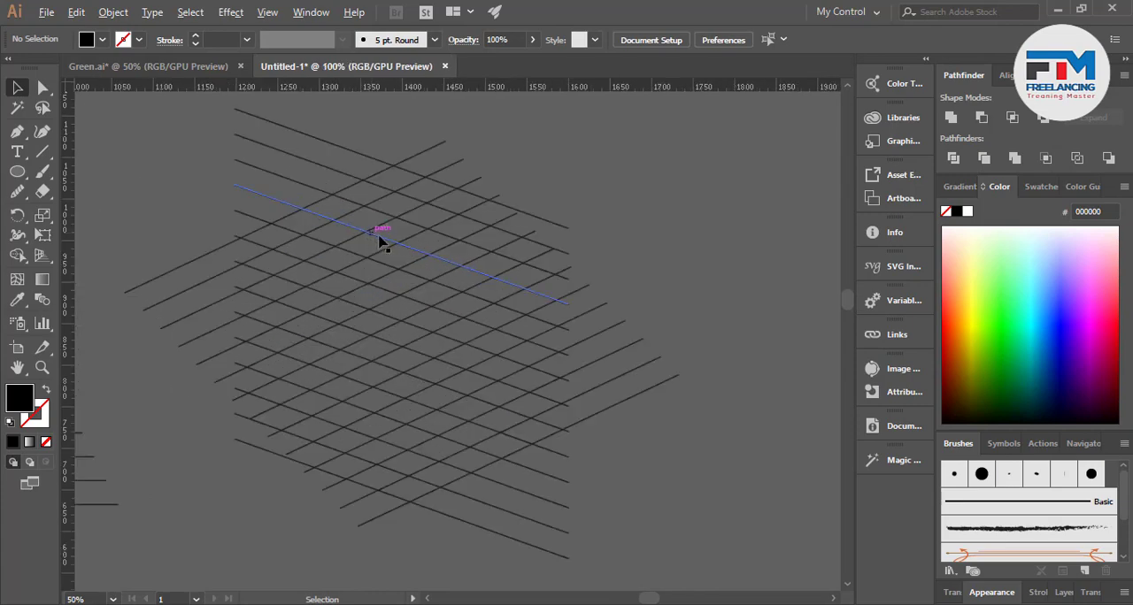
Select the grid of slanted lines and merge the cells surrounding one diamond into a closed ring with Shape Builder
scroll(390, 283, "up", 1)
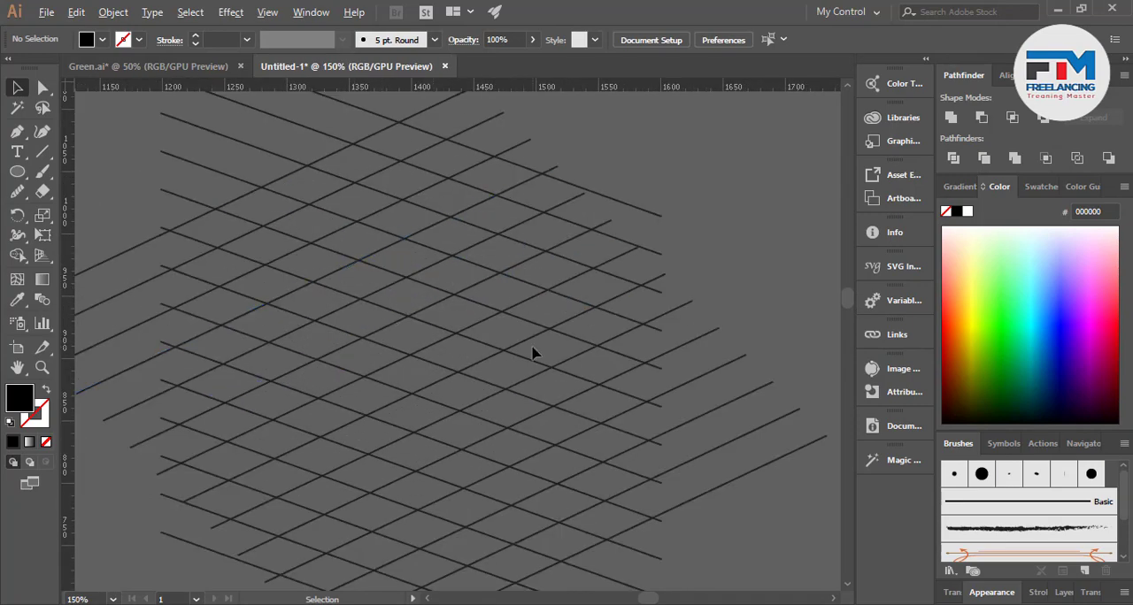
scroll(532, 349, "down", 2)
left_click_drag(338, 170, 614, 540)
scroll(520, 370, "up", 2)
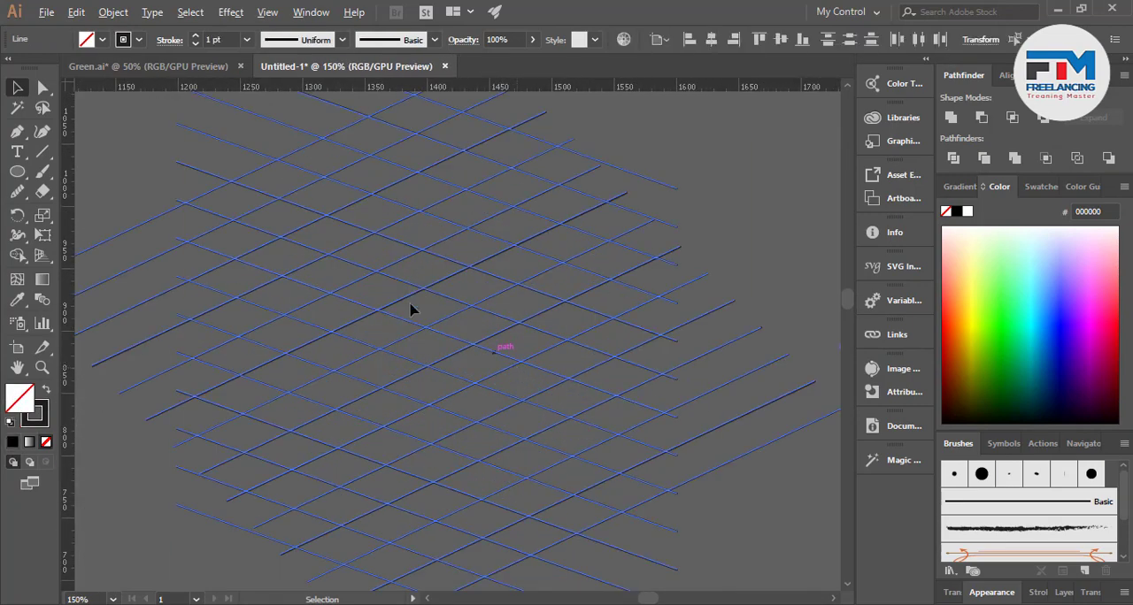
left_click(17, 255)
scroll(397, 262, "up", 2)
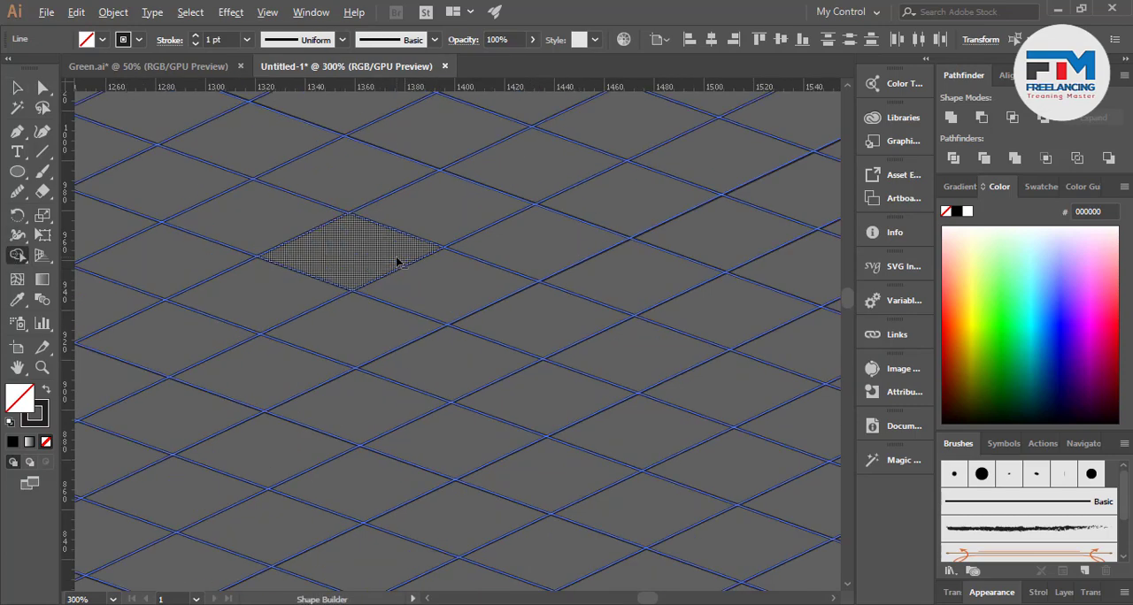
scroll(469, 324, "up", 1)
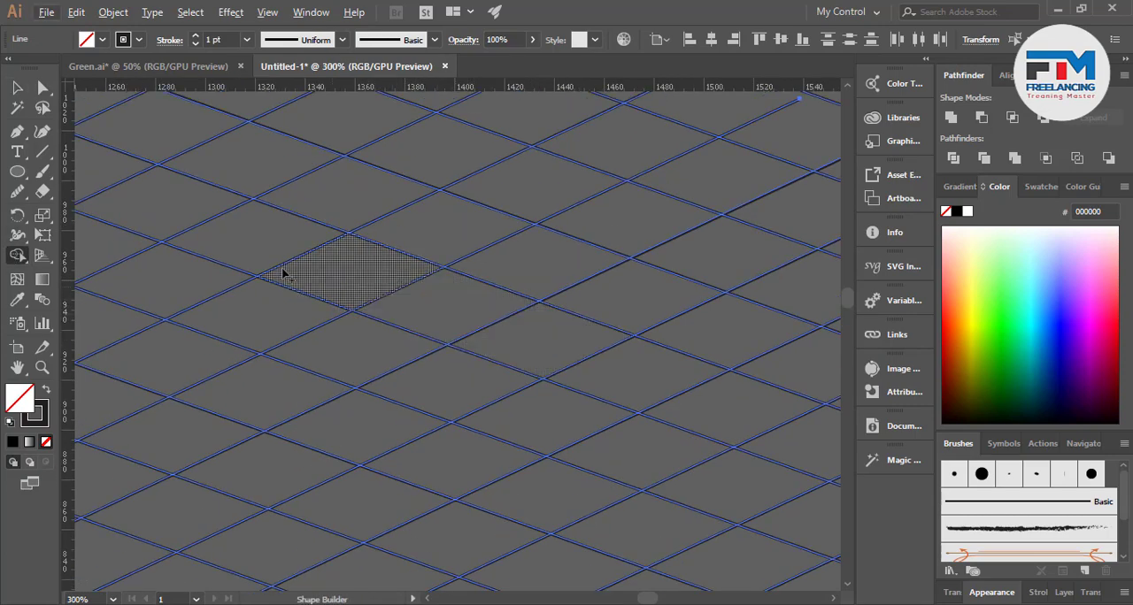
mouse_move(244, 235)
left_mouse_down()
mouse_move(426, 314)
mouse_move(475, 301)
mouse_move(626, 209)
mouse_move(420, 159)
mouse_move(282, 226)
mouse_move(450, 293)
left_mouse_up()
scroll(425, 316, "down", 1)
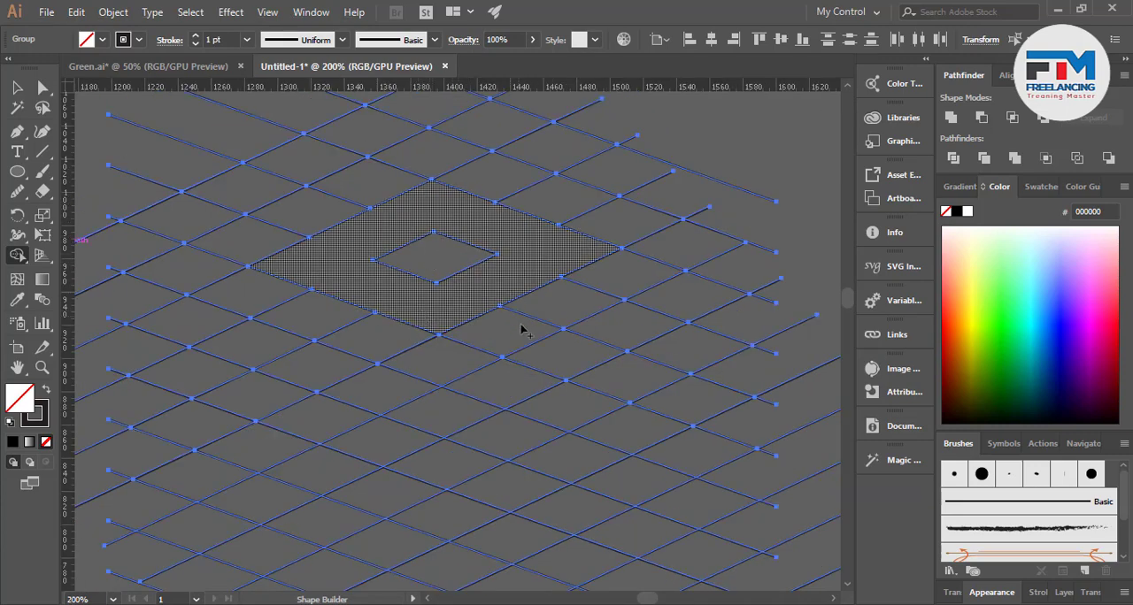
Merge rows of grid cells into straight strips along the diamond ring's lower-right and upper-left sides
left_click_drag(554, 359, 689, 288)
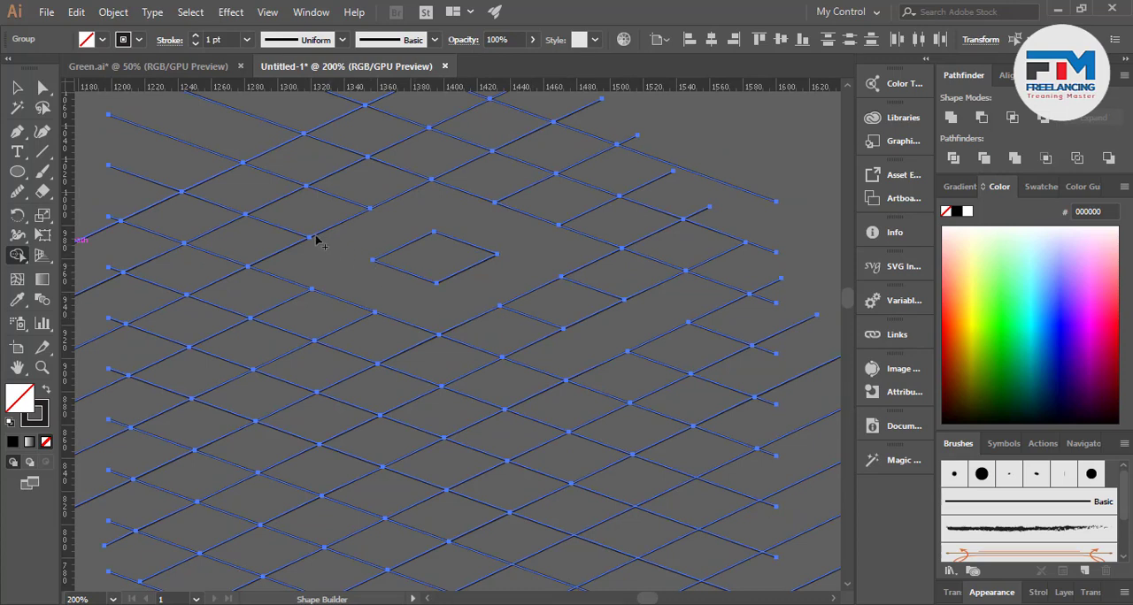
left_click_drag(440, 157, 526, 192)
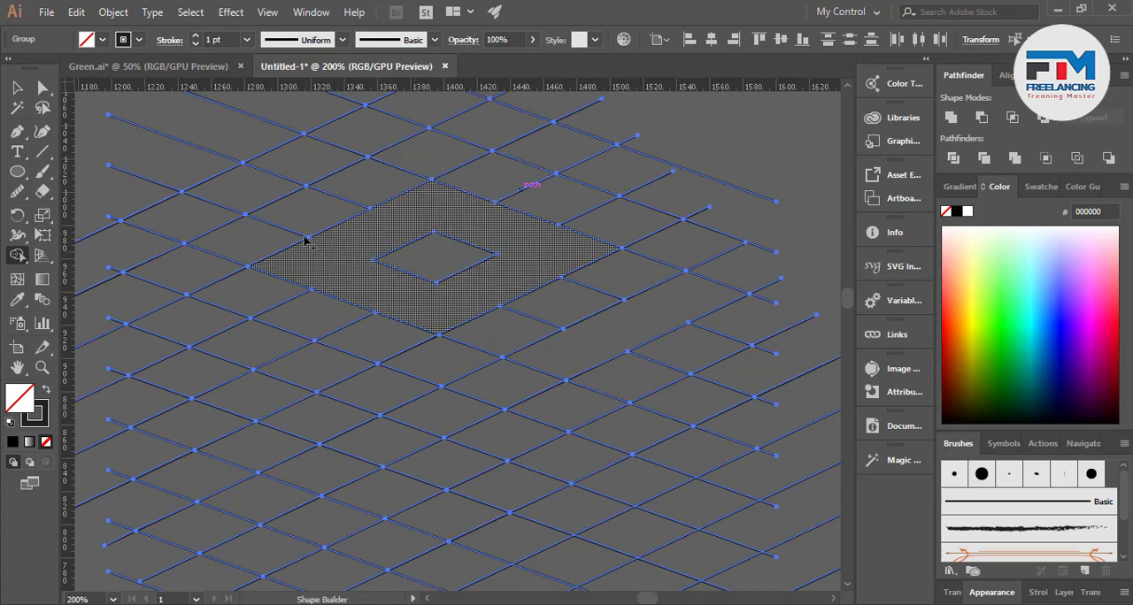
mouse_move(357, 146)
left_mouse_down()
mouse_move(215, 189)
mouse_move(205, 207)
left_mouse_up()
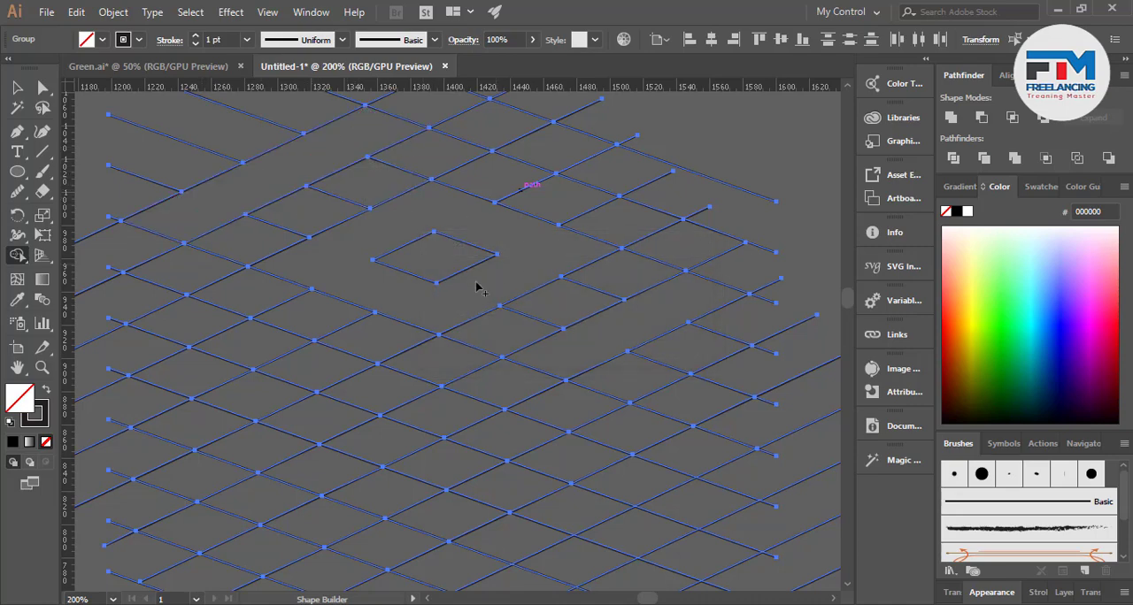
Try to merge two parallel diagonal strips of cells below the ring and join them with a short connector
scroll(402, 283, "down", 3)
scroll(407, 301, "up", 3)
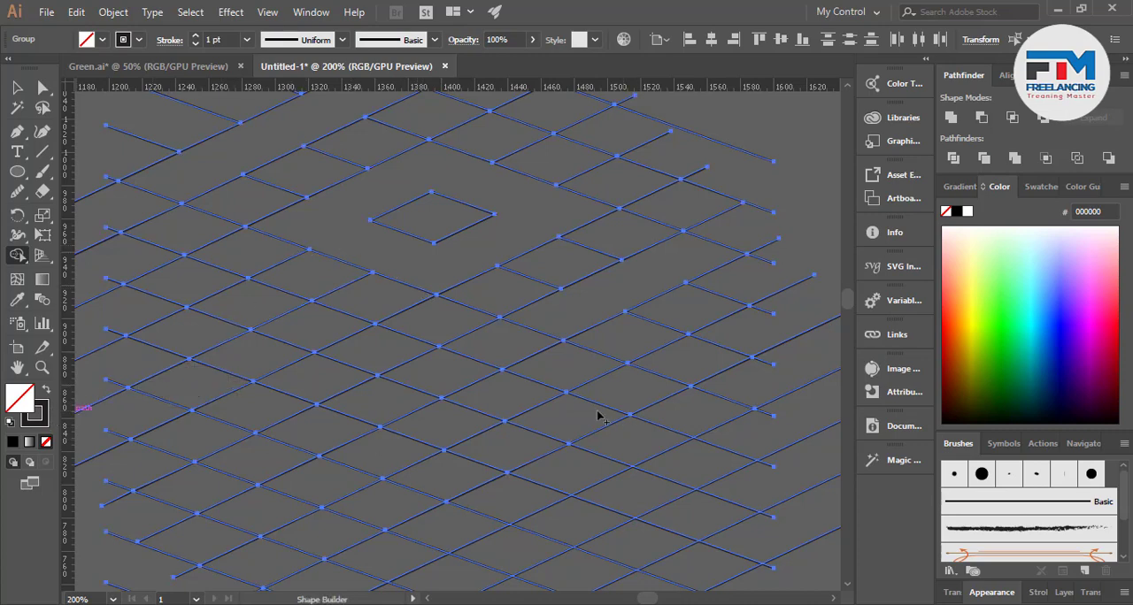
scroll(599, 412, "down", 2)
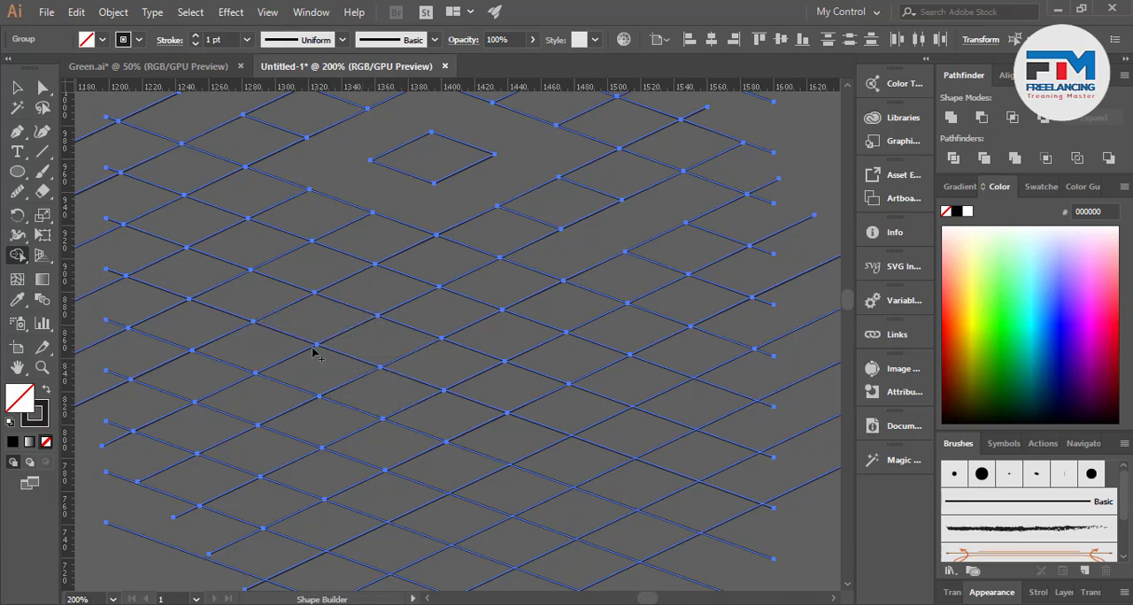
left_click_drag(255, 345, 432, 279)
left_click_drag(363, 402, 543, 313)
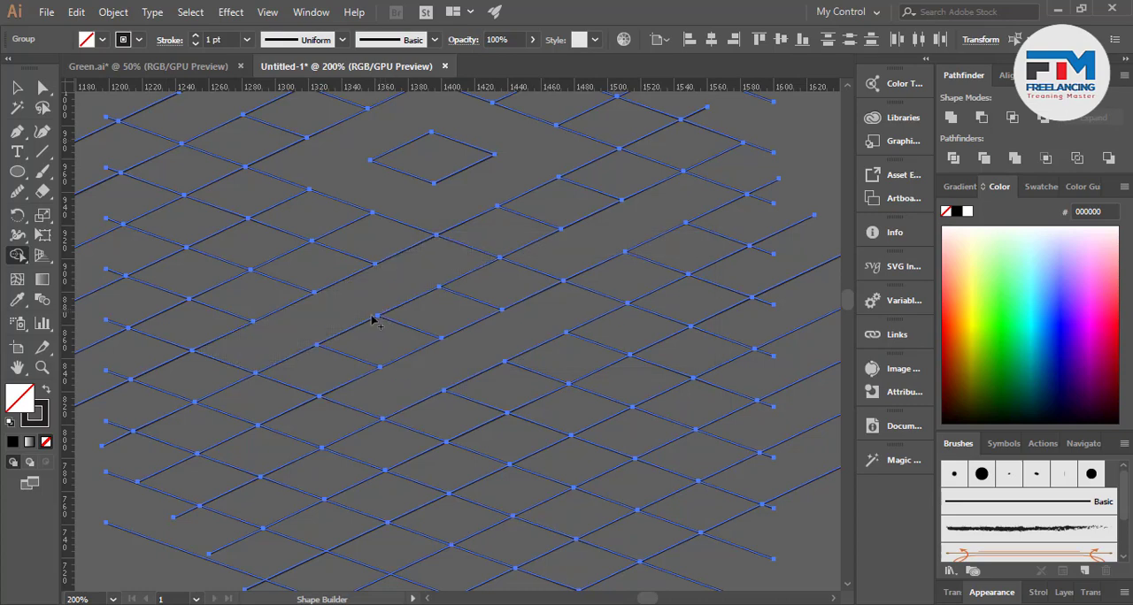
mouse_move(367, 324)
left_mouse_down()
mouse_move(417, 354)
mouse_move(466, 356)
left_mouse_up()
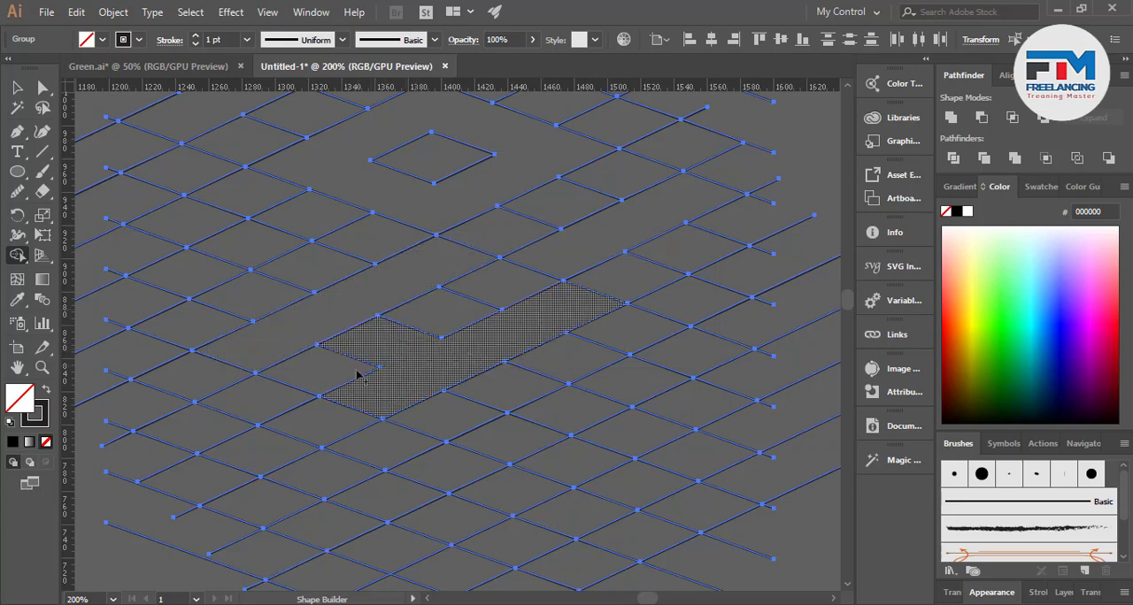
mouse_move(407, 303)
left_mouse_down()
mouse_move(479, 336)
mouse_move(517, 309)
left_mouse_up()
left_click_drag(475, 264, 506, 236)
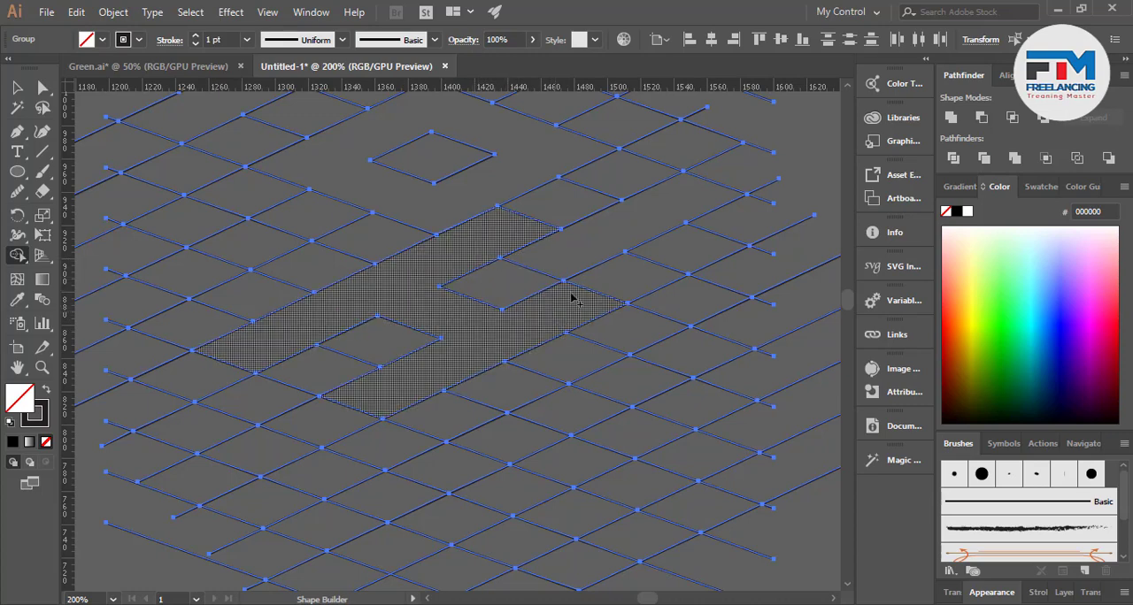
left_click_drag(571, 298, 607, 280)
Undo the Shape Builder merges that formed the two joined diagonal strips
scroll(495, 344, "down", 3)
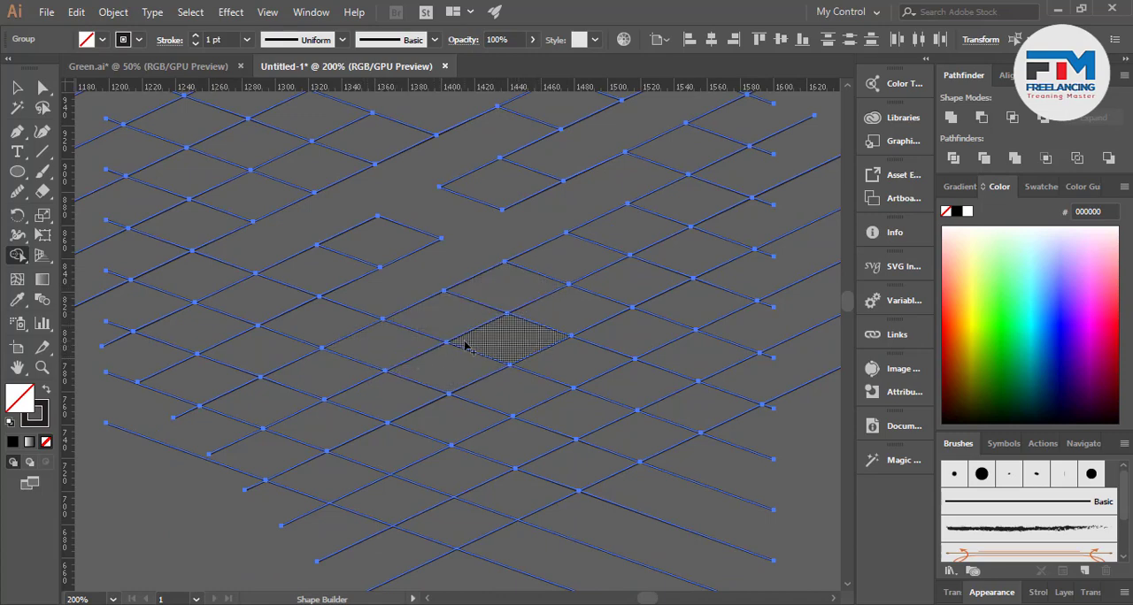
key("v")
key("ctrl+z")
key("ctrl+z")
key("ctrl+z")
key("ctrl+z")
Try merging the cells below the ring into a sideways V with a long lower arm, then undo the merge
scroll(465, 345, "up", 3)
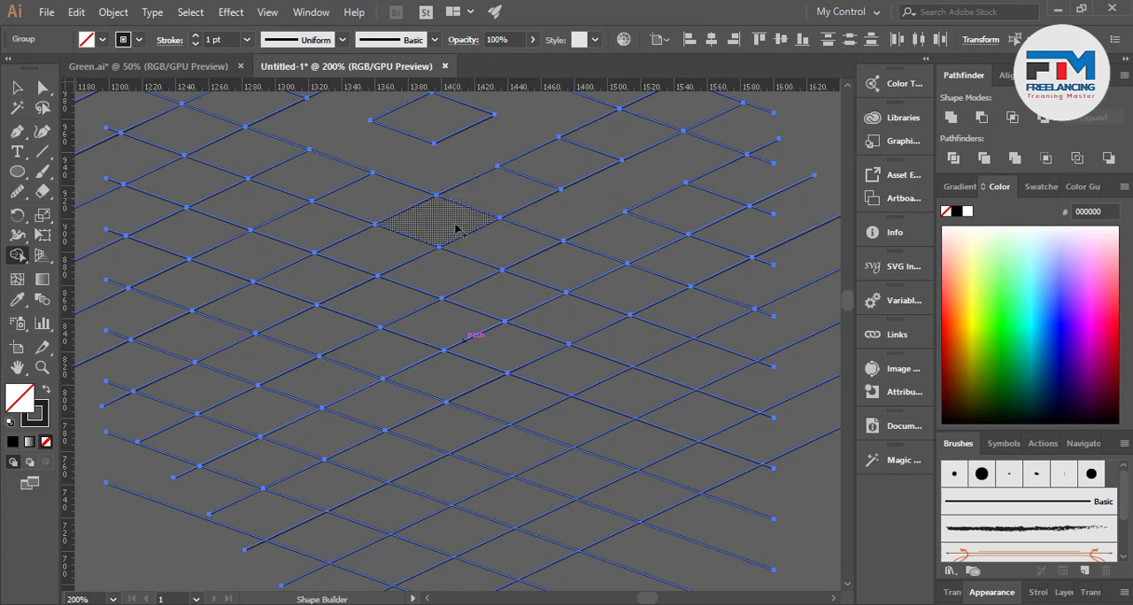
mouse_move(421, 240)
left_mouse_down()
mouse_move(339, 271)
mouse_move(554, 375)
left_mouse_up()
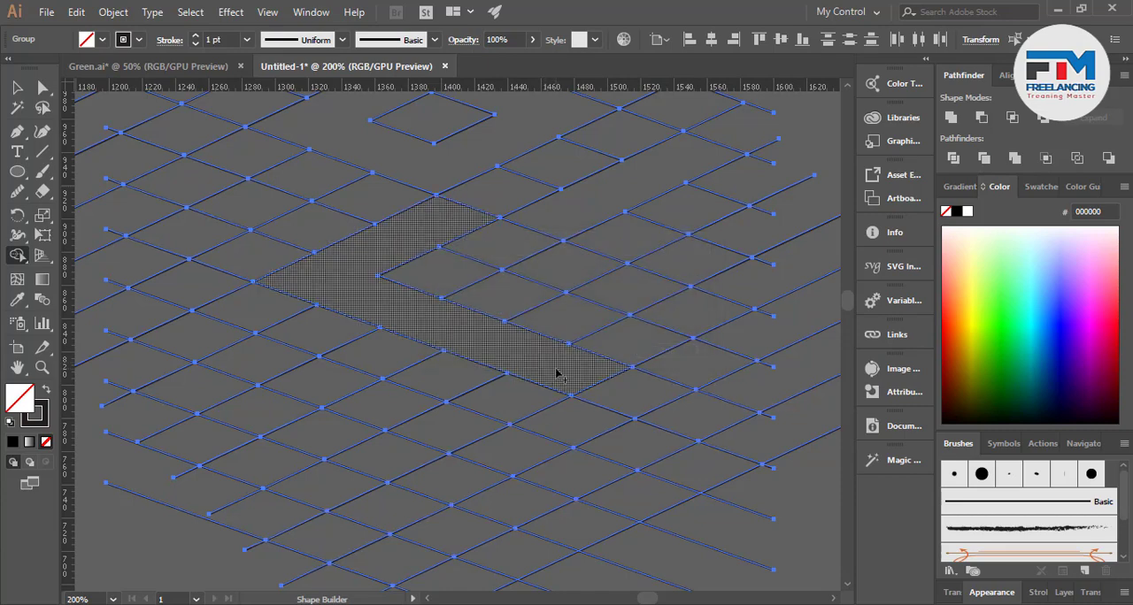
key("ctrl+z")
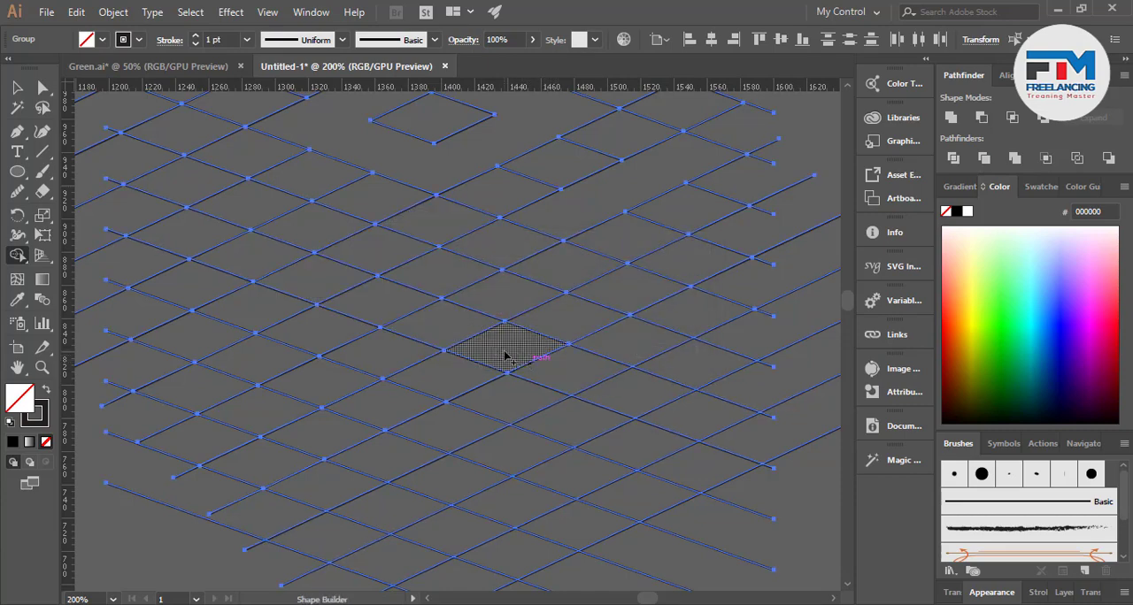
Merge grid cells below the ring into an S-like band, extending its upper end down-right and its lower end down-left
mouse_move(504, 356)
left_mouse_down()
mouse_move(328, 283)
mouse_move(451, 228)
mouse_move(457, 275)
left_mouse_up()
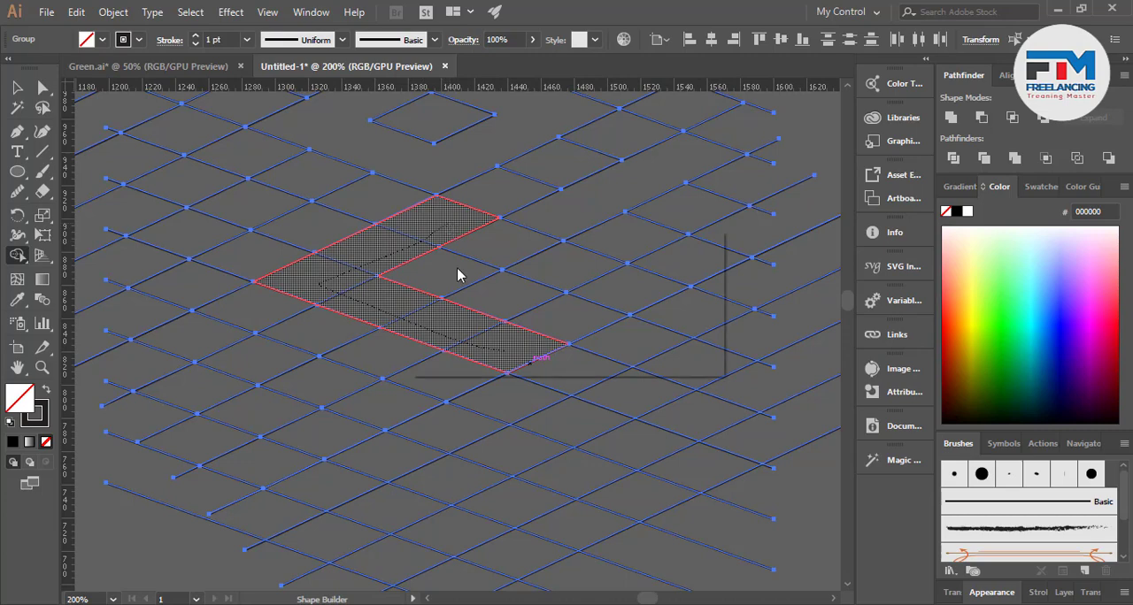
left_click_drag(474, 228, 545, 261)
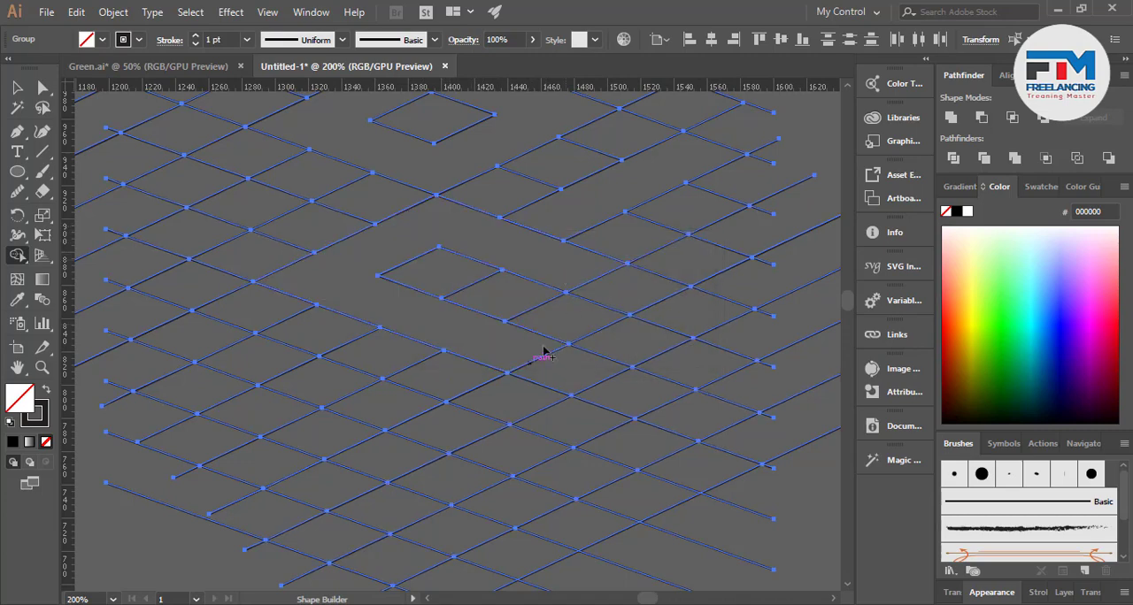
left_click_drag(492, 351, 318, 432)
left_click(332, 417, "ctrl")
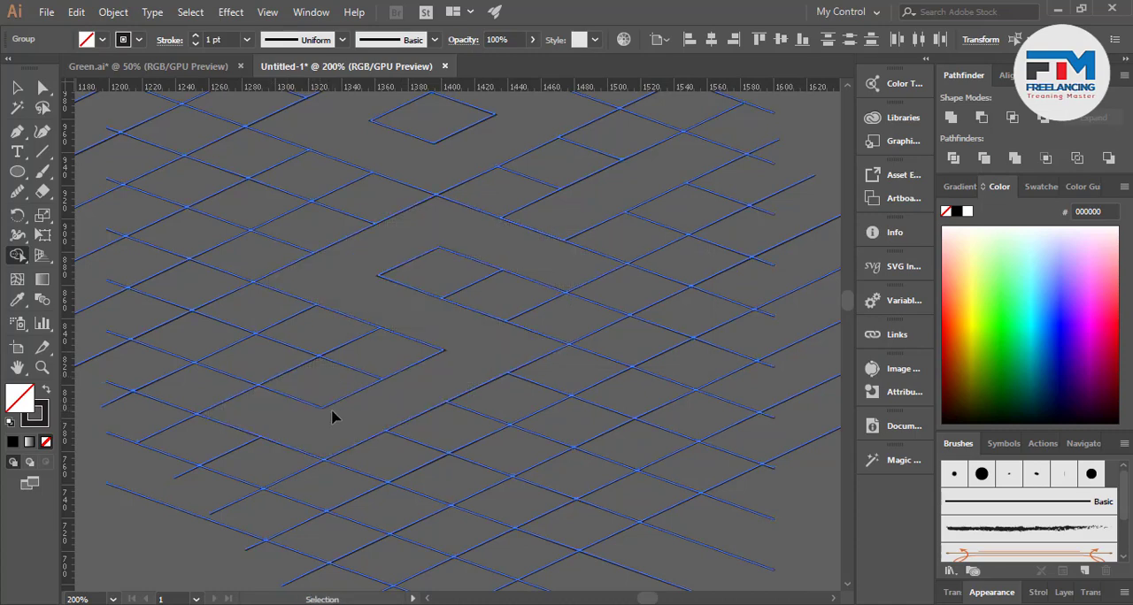
Undo the lower arm of the S-like band and merge its grid cells again down-left, extending the band's lower end farther out
key("ctrl+a")
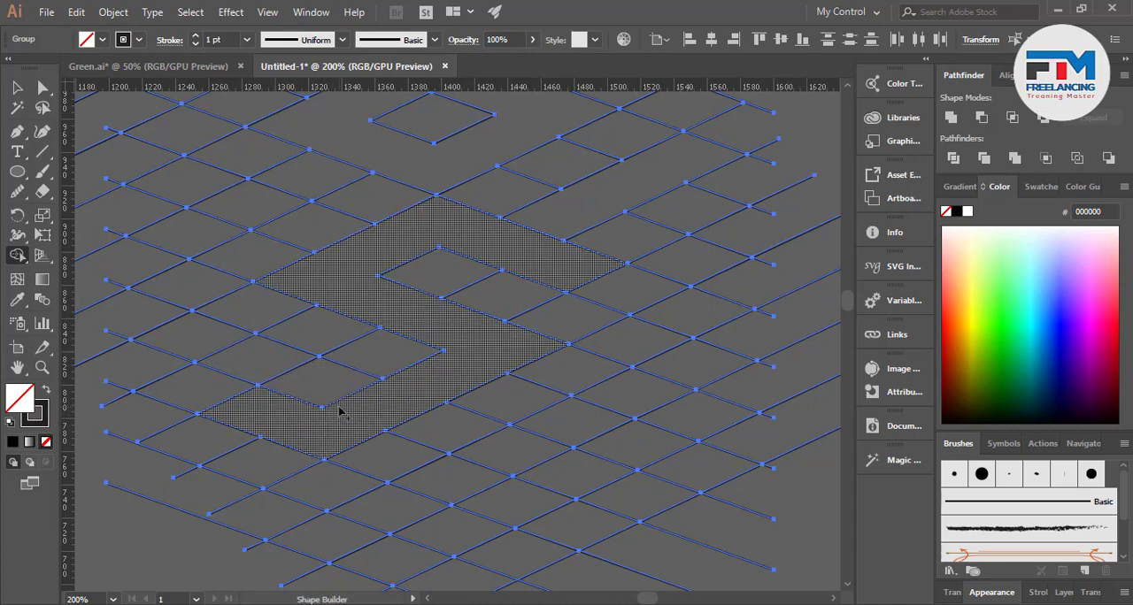
key("ctrl+a")
key("ctrl+z")
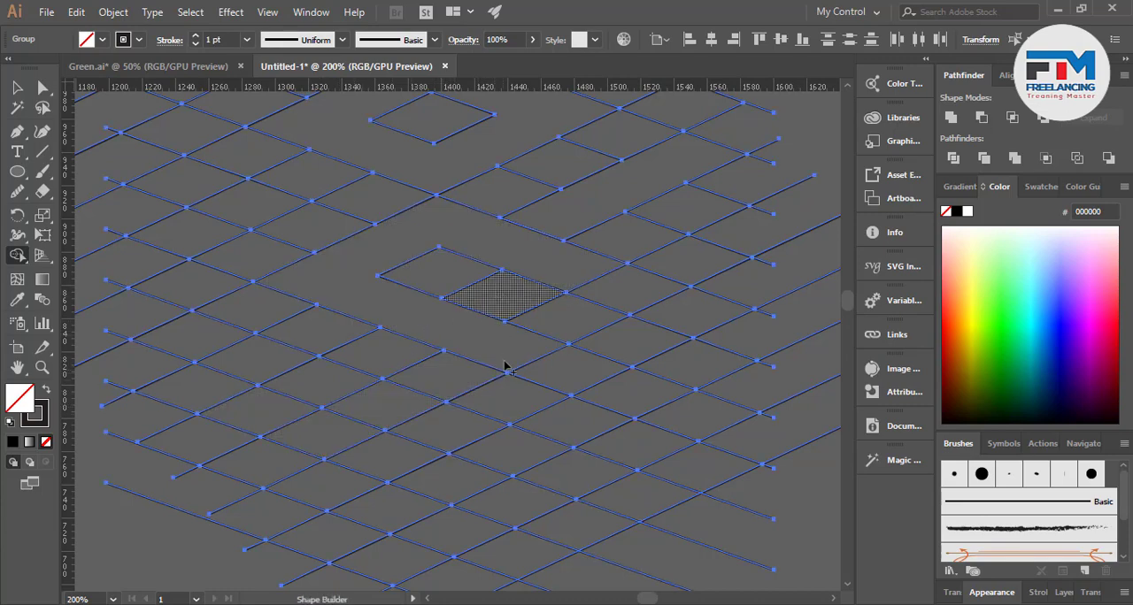
mouse_move(471, 357)
left_mouse_down()
mouse_move(333, 431)
mouse_move(278, 418)
left_mouse_up()
mouse_move(226, 396)
left_mouse_down()
mouse_move(273, 361)
mouse_move(468, 362)
left_mouse_up()
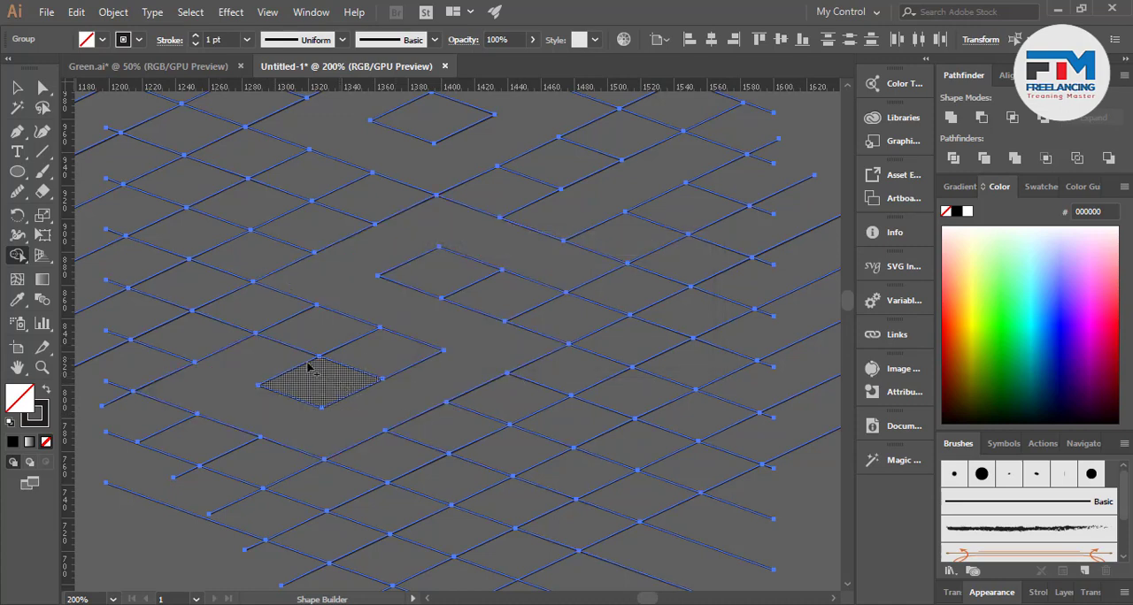
Deselect the slanted line grid and look over all the grids and logo artwork above the artboard
scroll(314, 382, "down", 1)
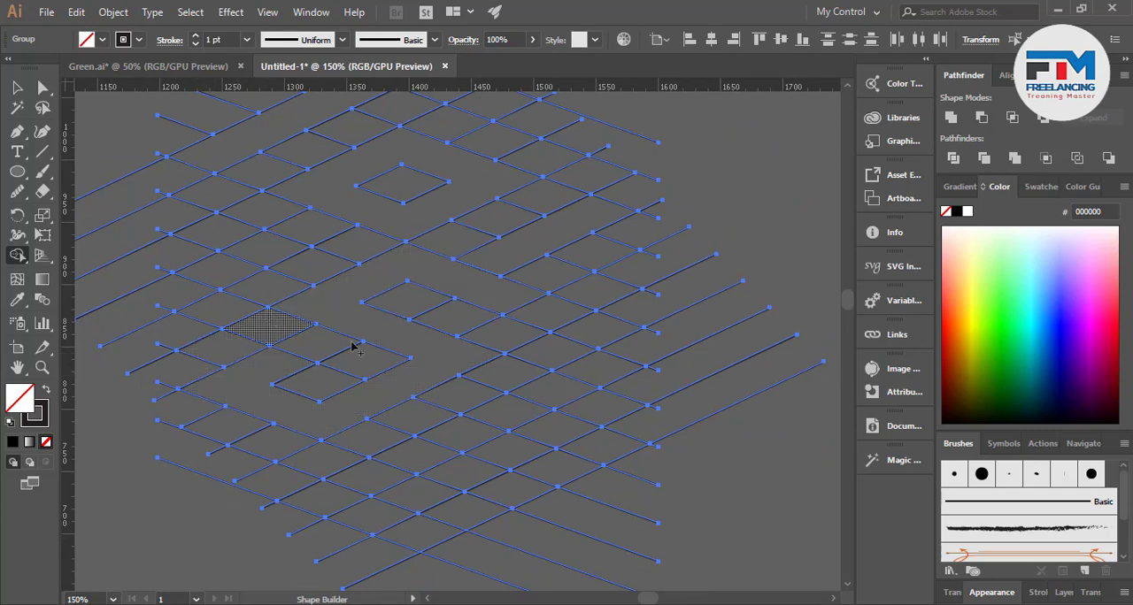
scroll(349, 376, "down", 1)
scroll(350, 376, "down", 1)
left_click(17, 88)
left_click(501, 291)
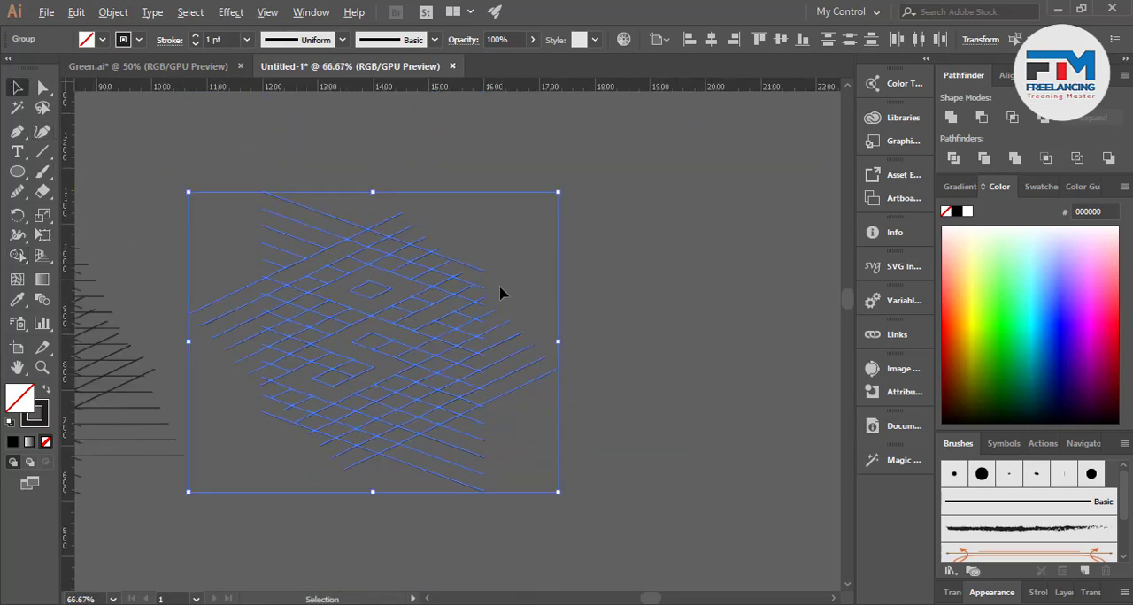
scroll(501, 291, "down", 2)
left_click(617, 358)
scroll(617, 359, "down", 1)
scroll(455, 314, "up", 1)
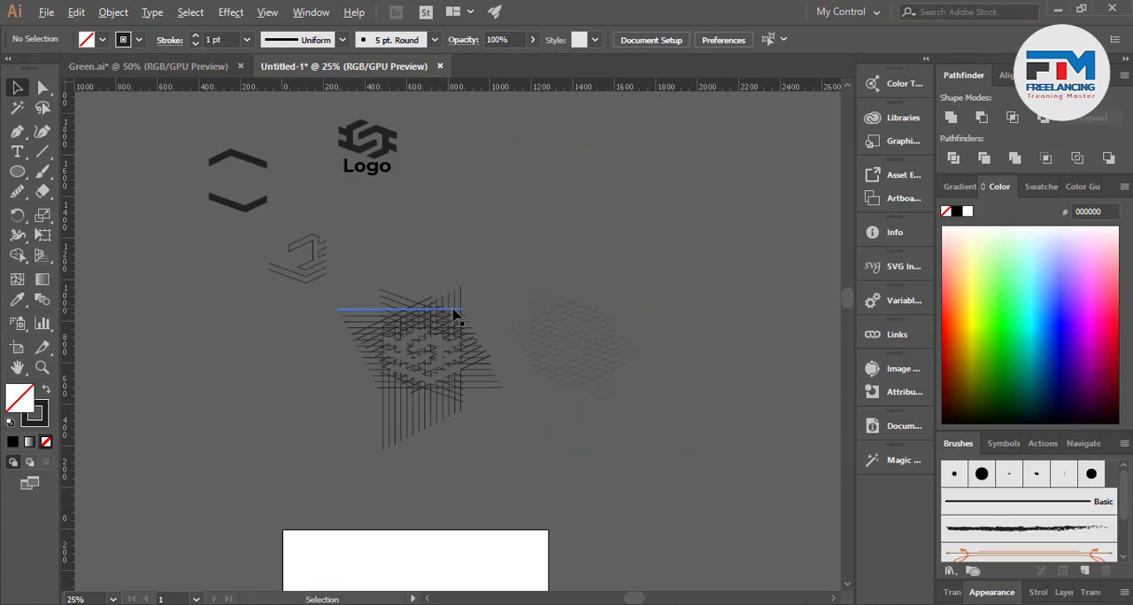
scroll(478, 349, "up", 1)
scroll(496, 370, "down", 2)
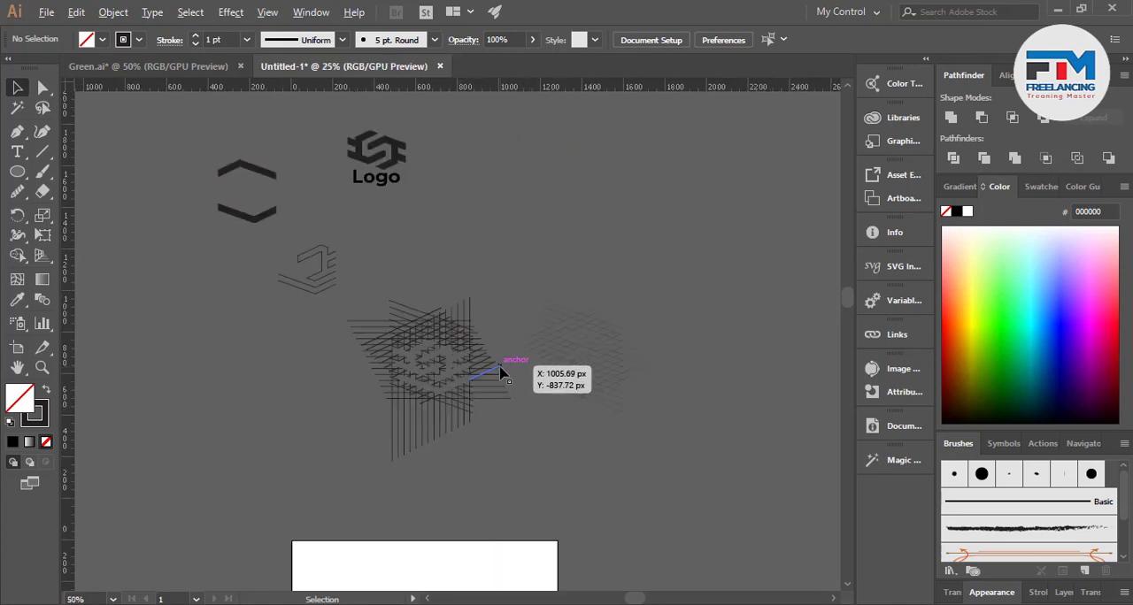